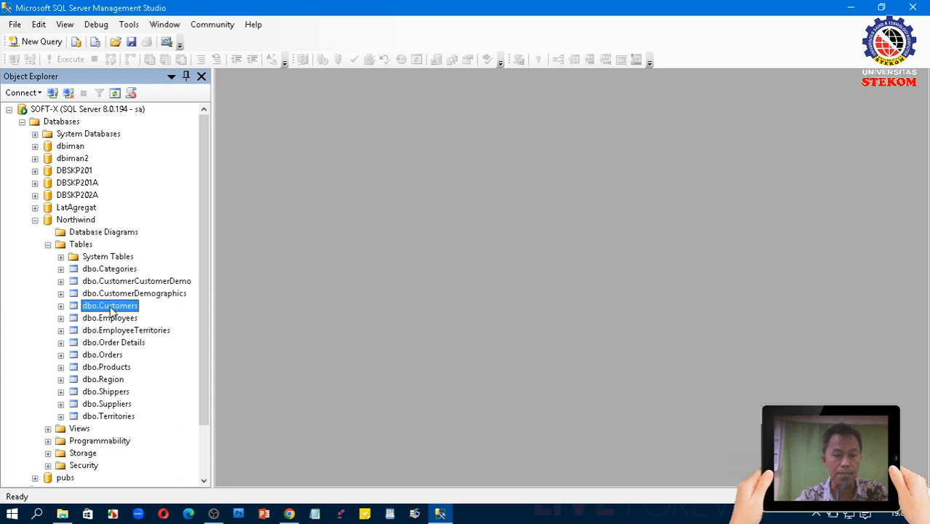
- Open the top 200 rows of Northwind's dbo.Customers table for editing and browse through its records
right_click(112, 309)
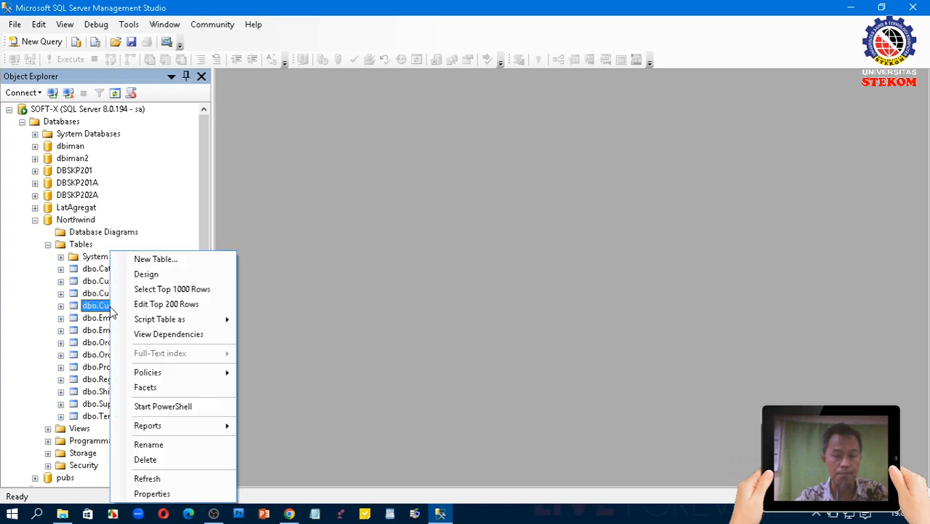
click(153, 304)
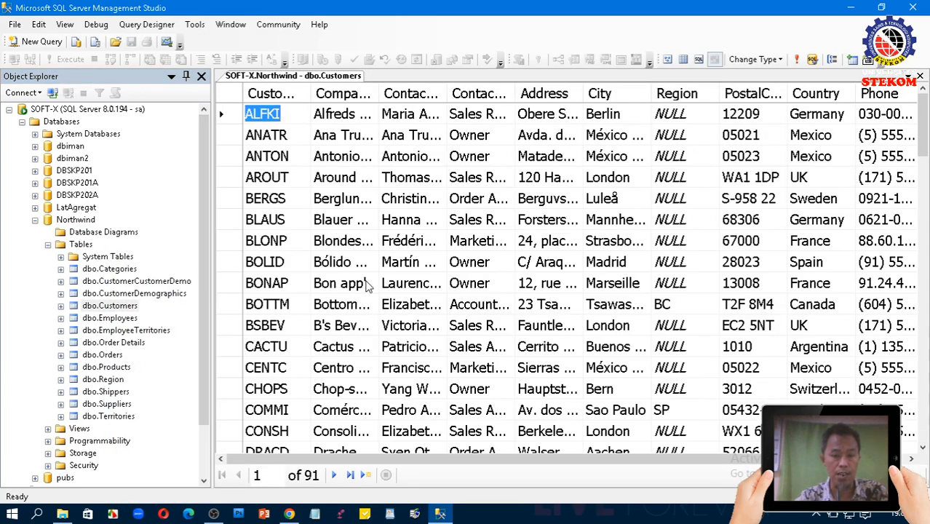
scroll(484, 258, down, 3)
scroll(484, 259, down, 20)
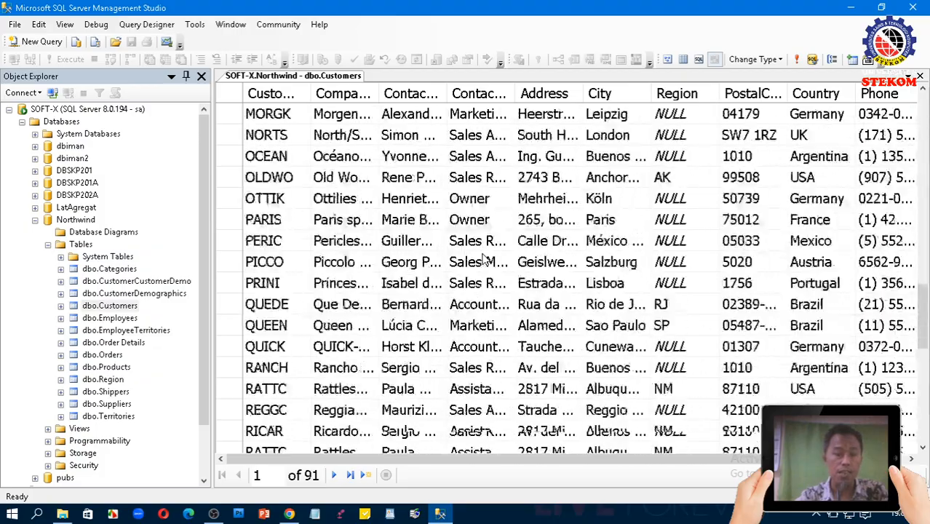
scroll(484, 259, up, 20)
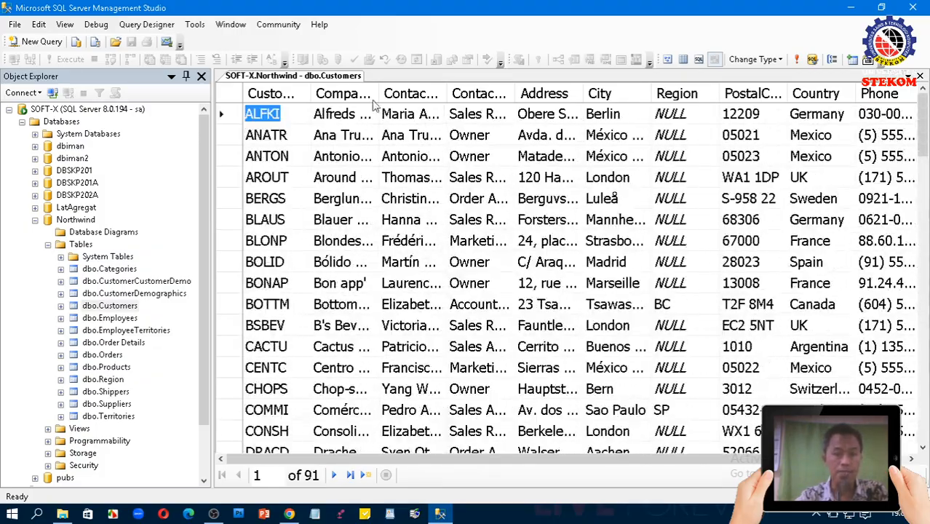
scroll(391, 275, down, 1)
scroll(391, 275, down, 20)
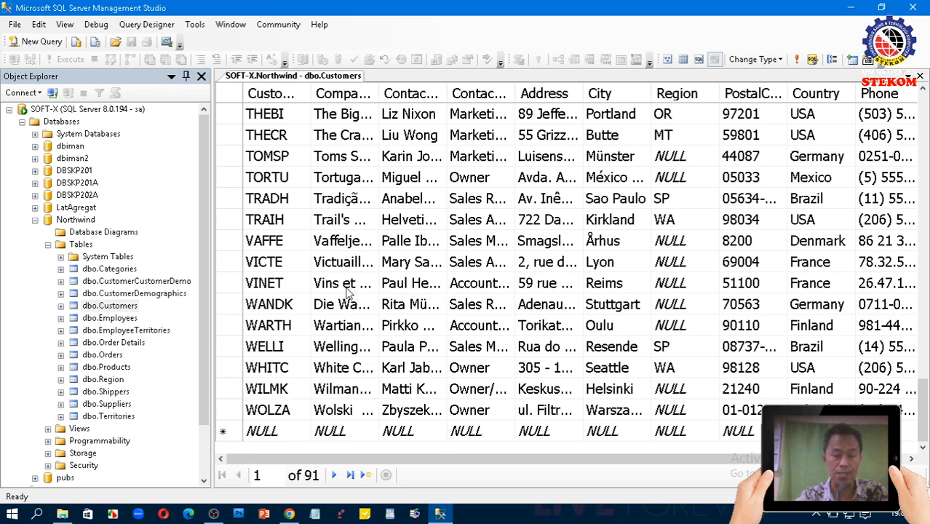
- Open the top 200 rows of dbo.Order Details for editing, and query its top 1000 rows through a connection to SOFT-X
right_click(92, 343)
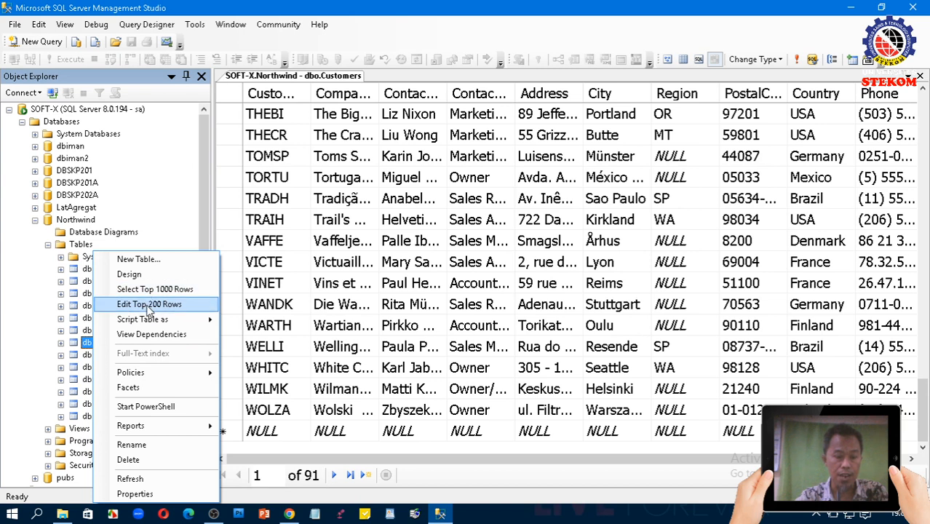
click(148, 305)
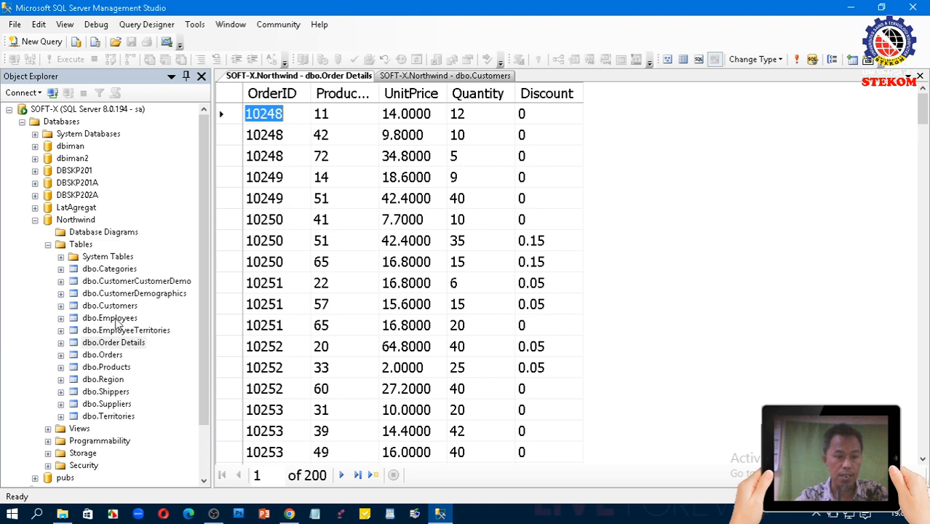
right_click(116, 342)
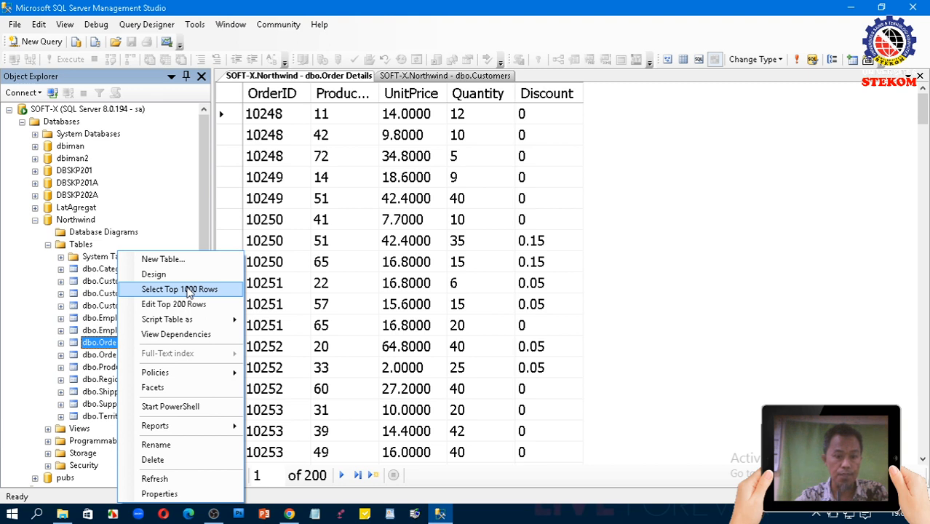
click(187, 289)
click(418, 304)
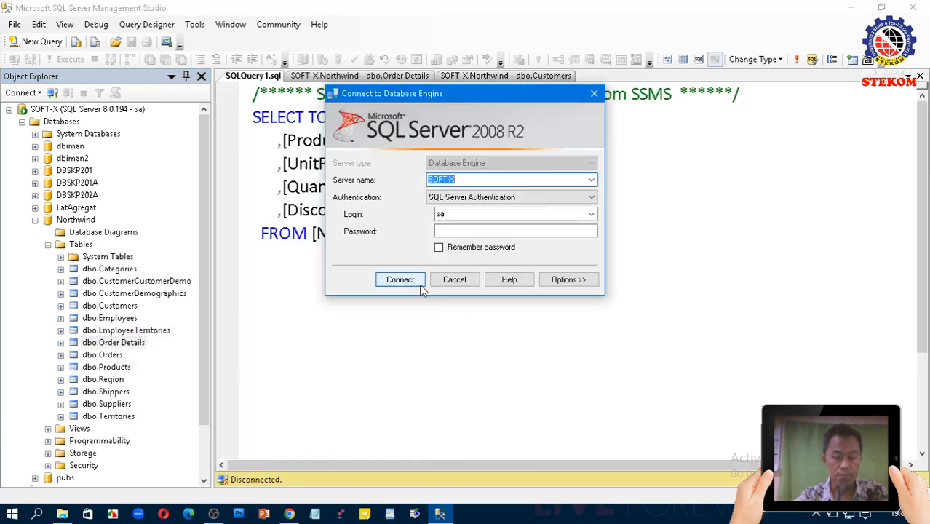
click(420, 284)
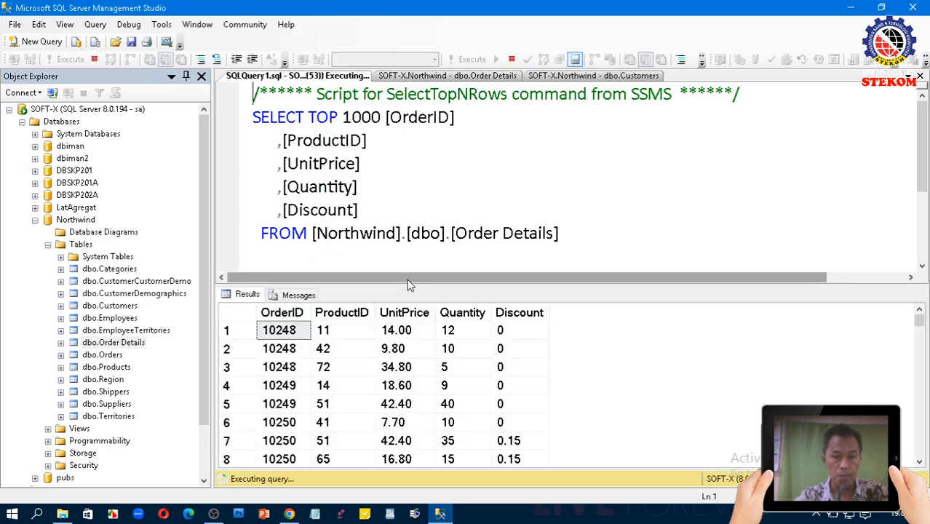
- Look through the Order Details query results and return to the first record
scroll(445, 371, down, 18)
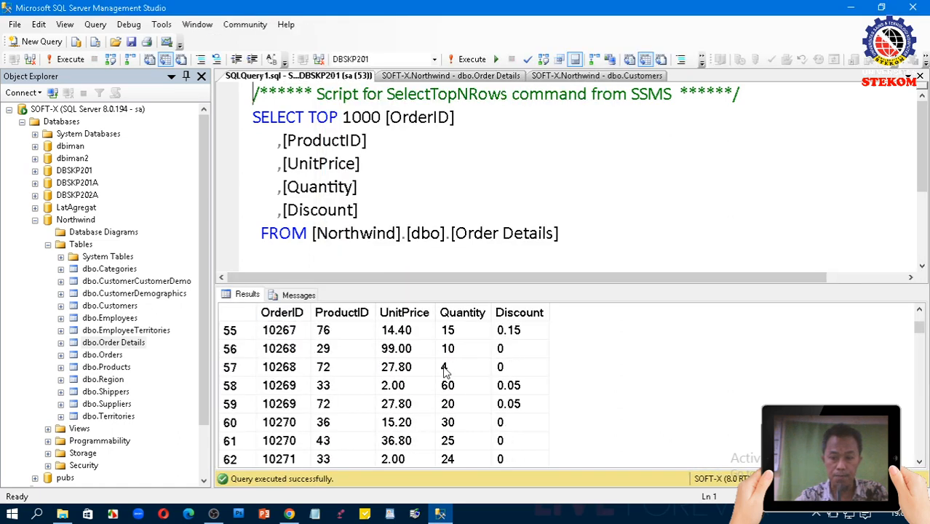
scroll(445, 371, down, 20)
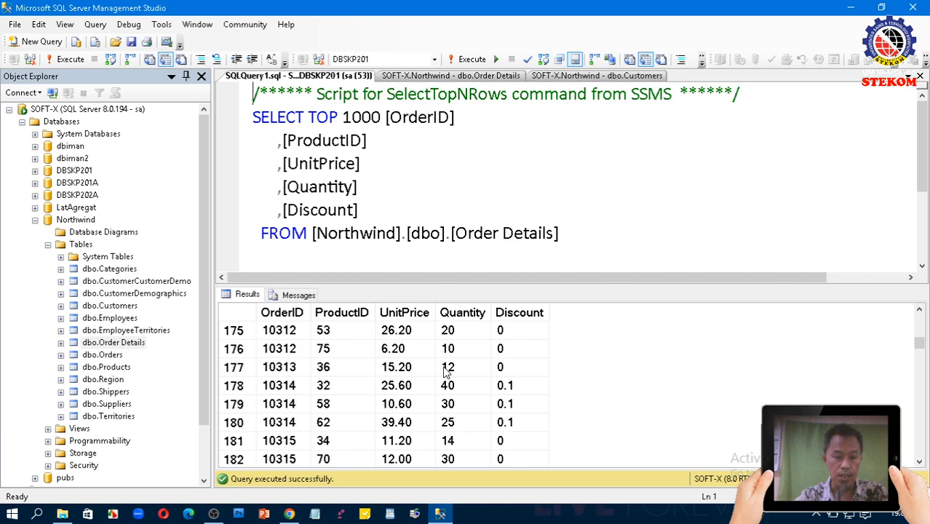
scroll(446, 371, down, 20)
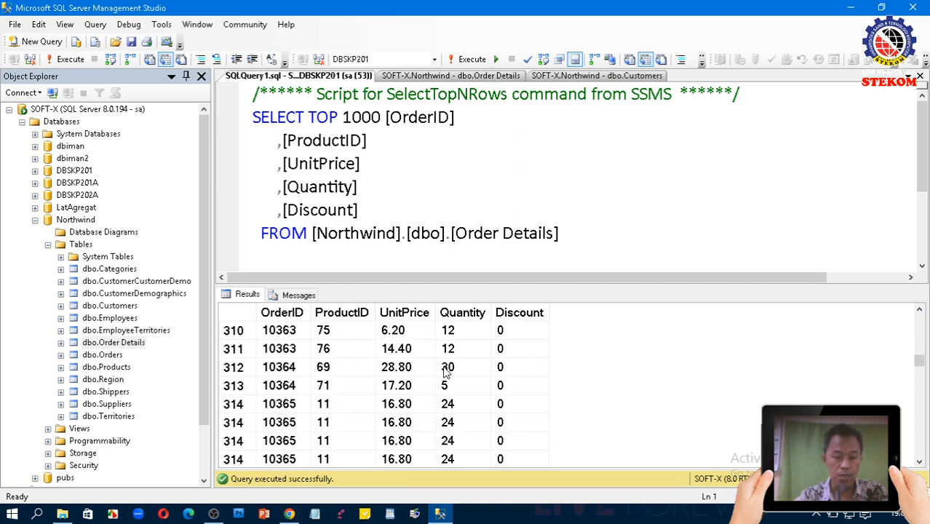
scroll(447, 371, down, 20)
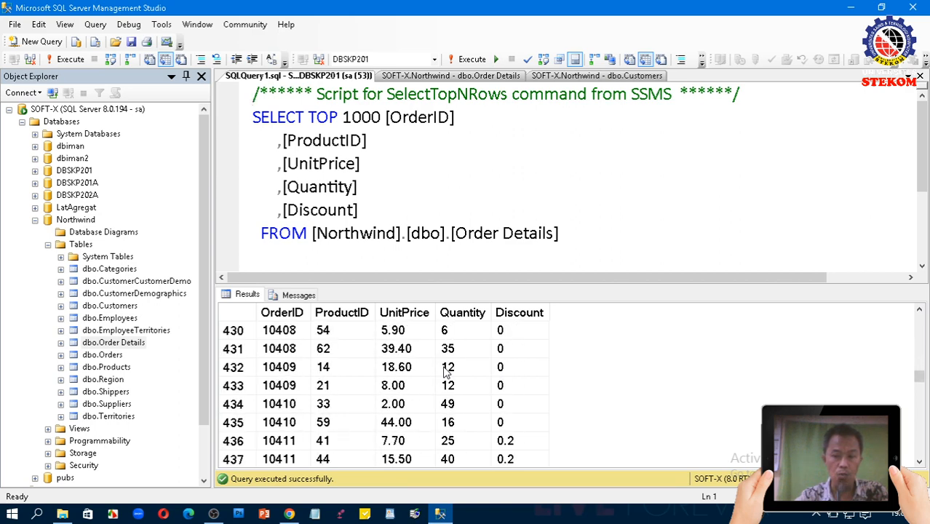
scroll(447, 371, down, 20)
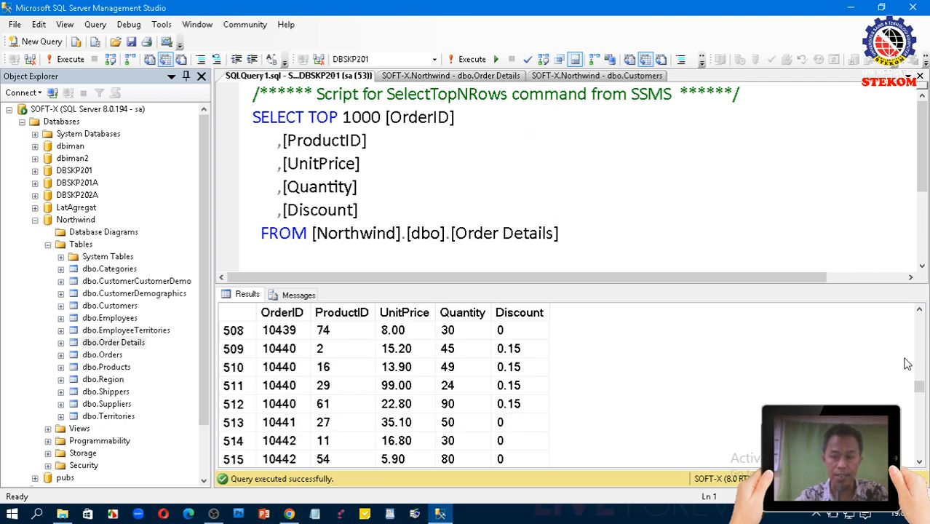
drag(920, 386, 920, 320)
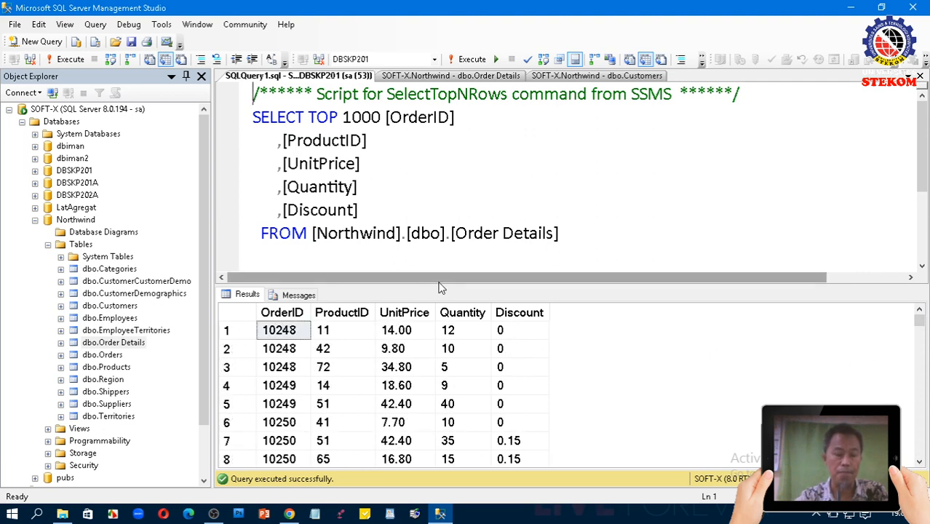
- Close the open dbo.Customers and dbo.Order Details tables and the SQLQuery1.sql query
click(604, 76)
right_click(636, 79)
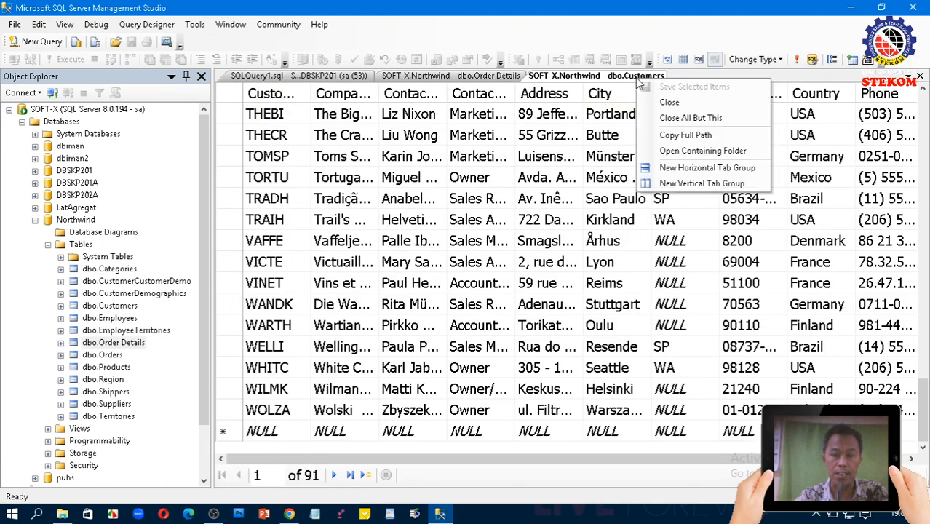
click(667, 102)
click(481, 83)
right_click(483, 83)
click(473, 102)
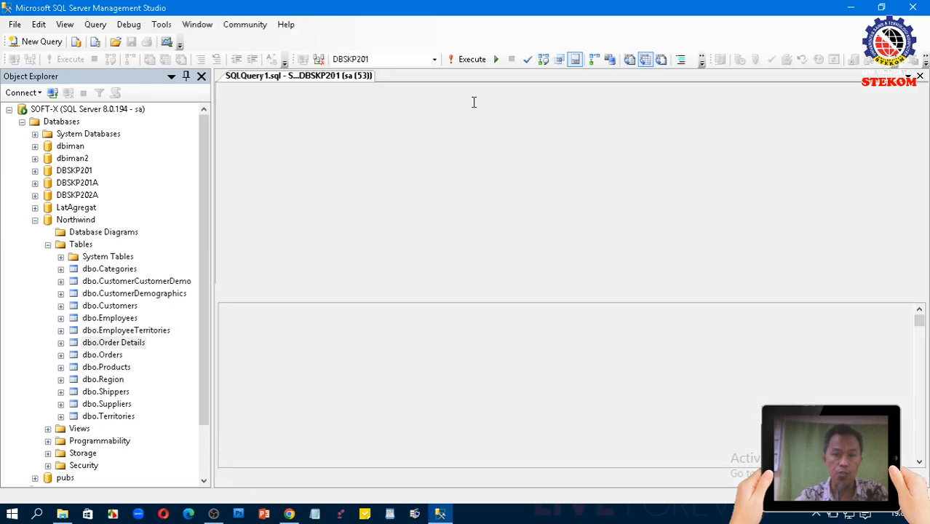
right_click(332, 75)
click(358, 98)
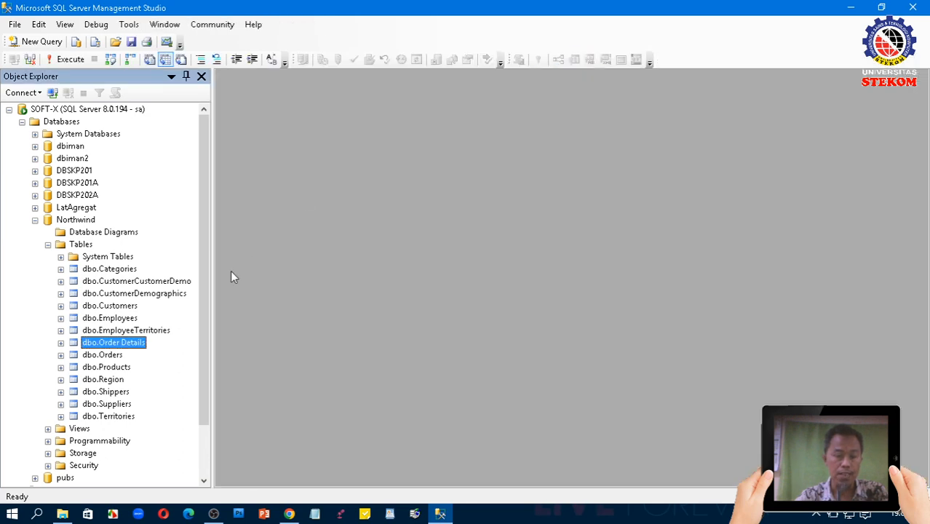
click(110, 271)
click(88, 248)
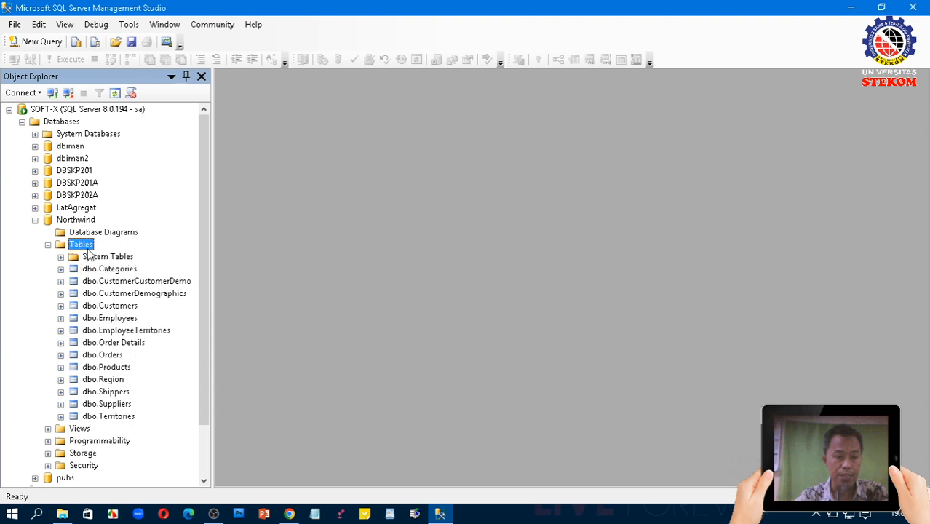
click(105, 272)
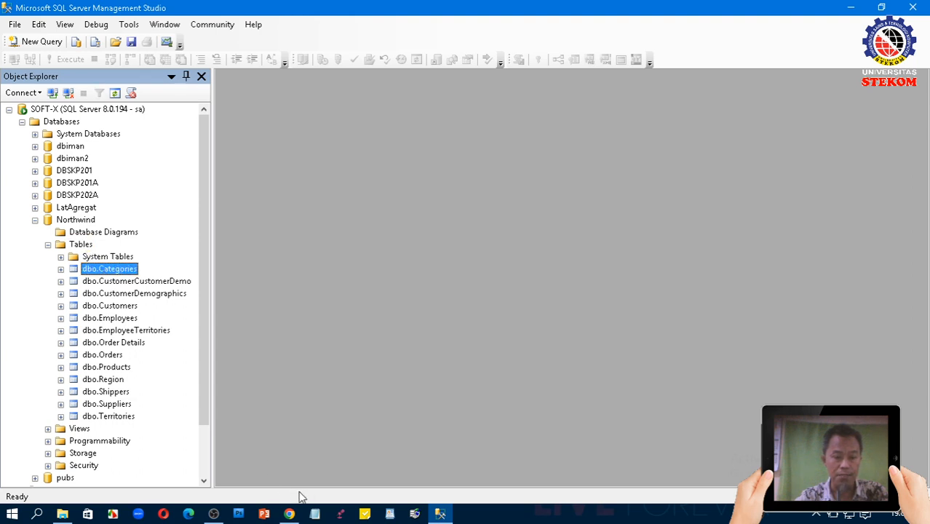
- Switch to Access 2013 by finding and launching it, and dismiss the Office Activation Wizard
click(10, 515)
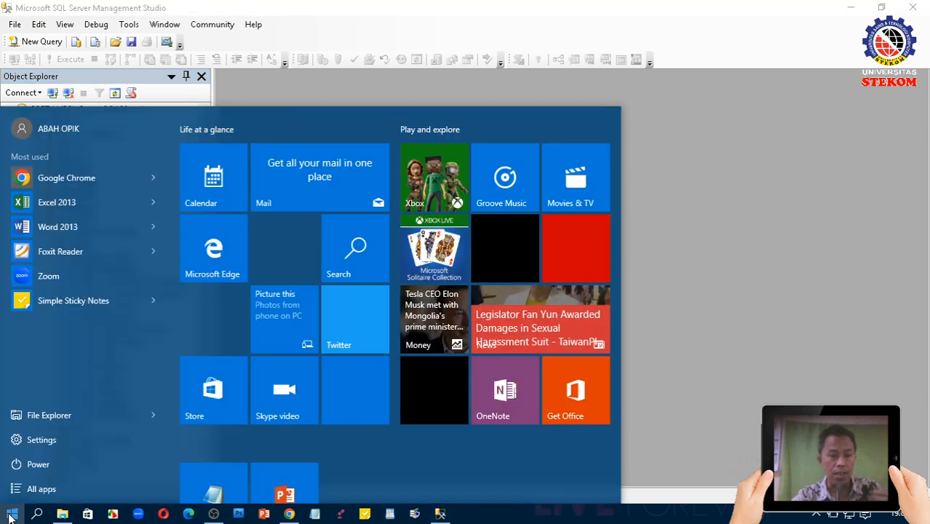
text(mic)
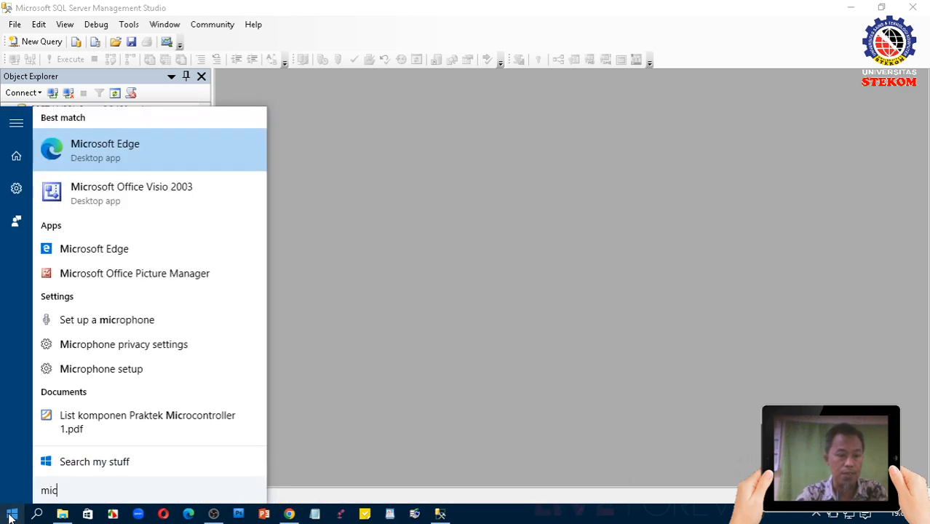
key(BackSpace)
text(acces)
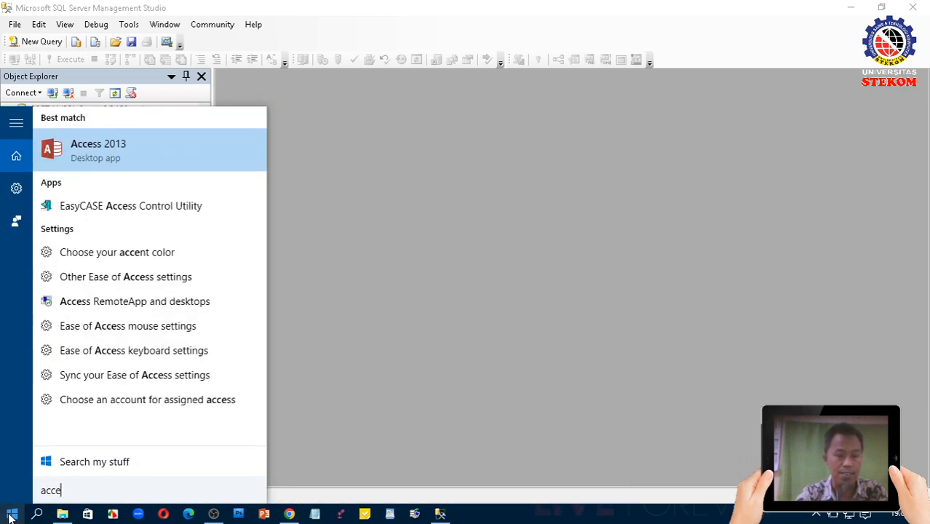
click(117, 151)
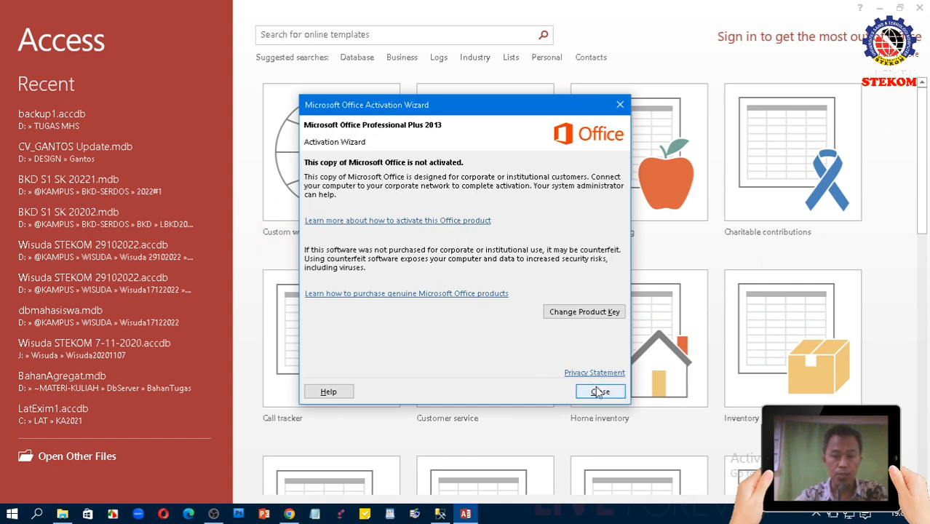
click(600, 392)
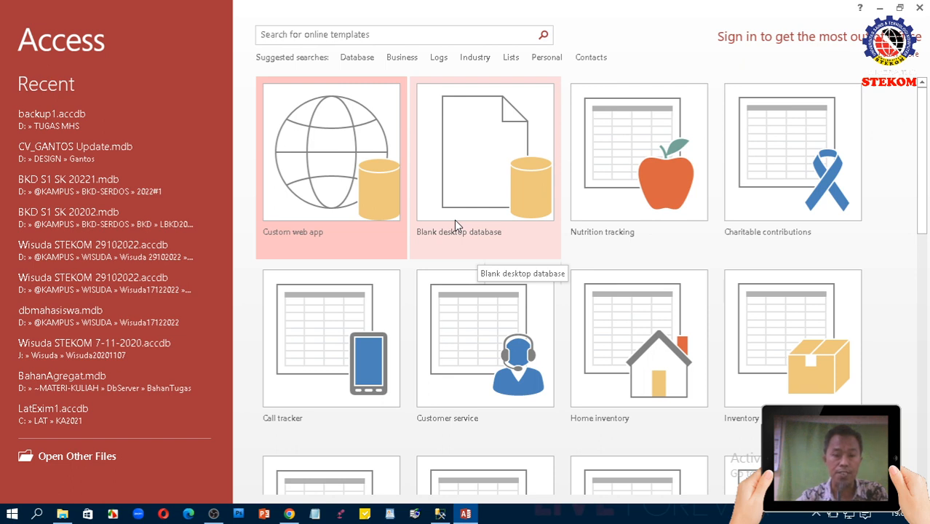
- Start a blank desktop database and choose the TUGAS MHS folder on DATA (D:) as its save location
click(477, 160)
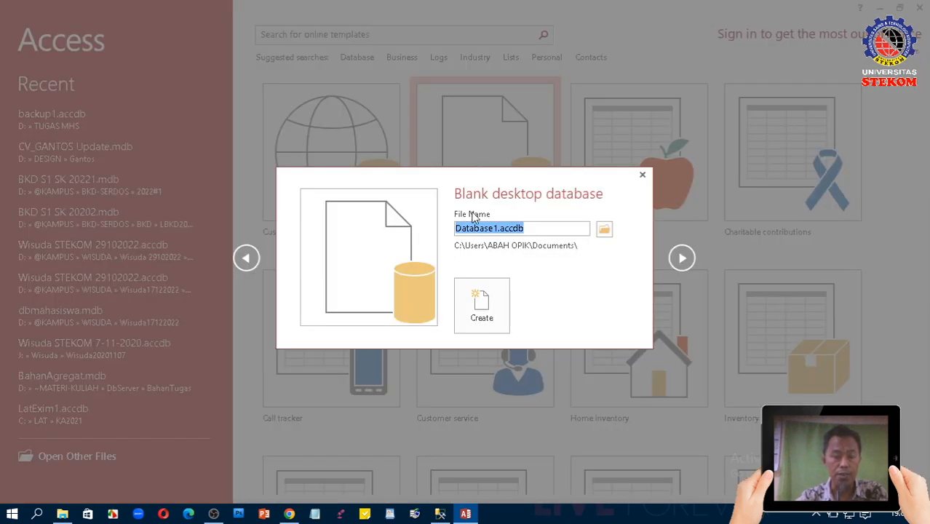
click(604, 231)
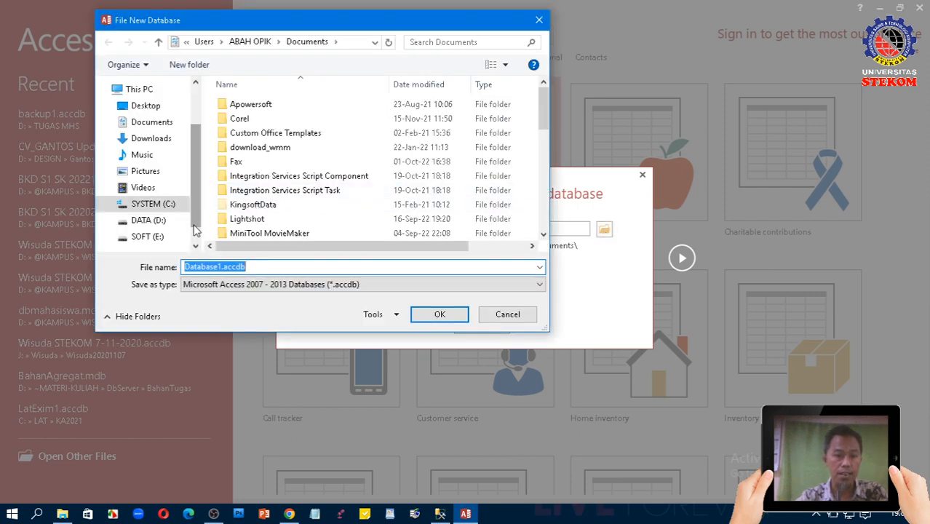
scroll(195, 230, down, 2)
click(154, 201)
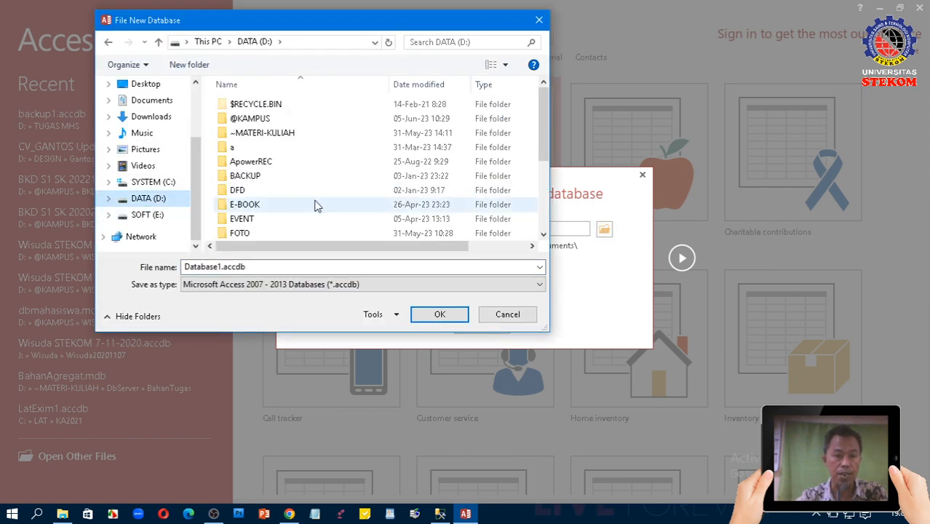
scroll(316, 206, down, 3)
scroll(289, 209, down, 1)
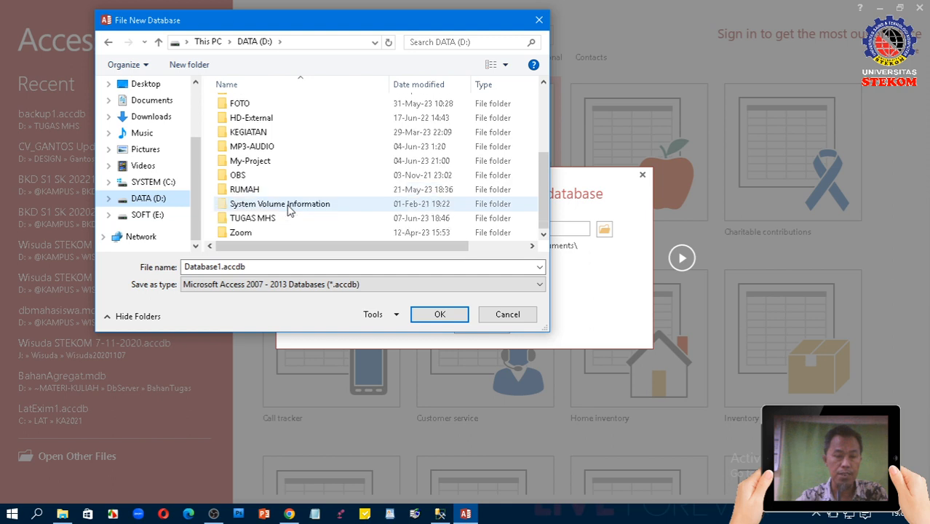
double_click(243, 218)
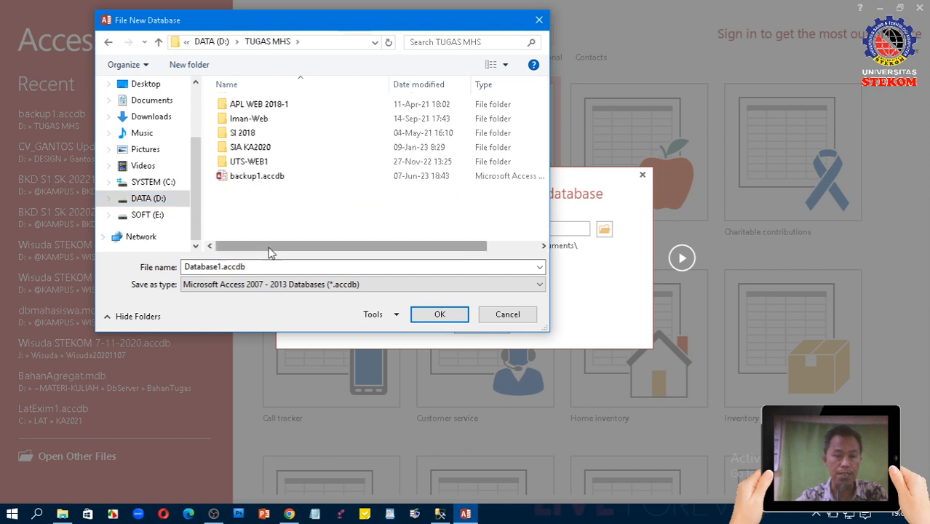
- Delete the existing backup1.accdb file from the TUGAS MHS folder
click(267, 182)
right_click(270, 179)
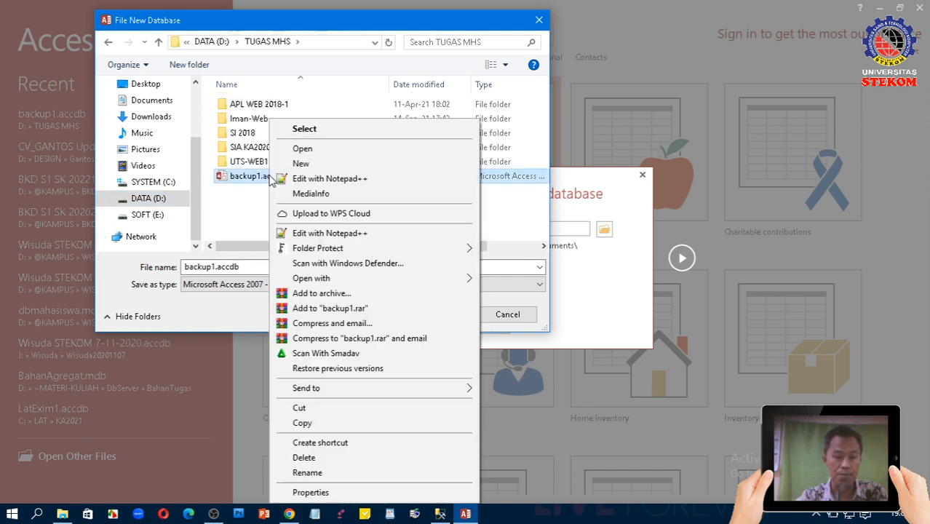
click(321, 459)
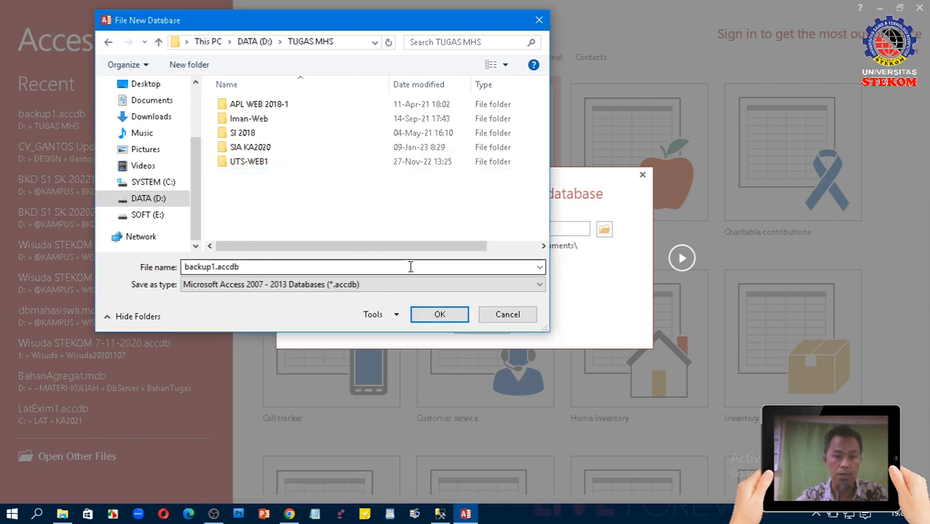
- Name the new database file backup1 and choose Microsoft Access 2007 - 2013 Databases (*.accdb) as its file type
double_click(290, 269)
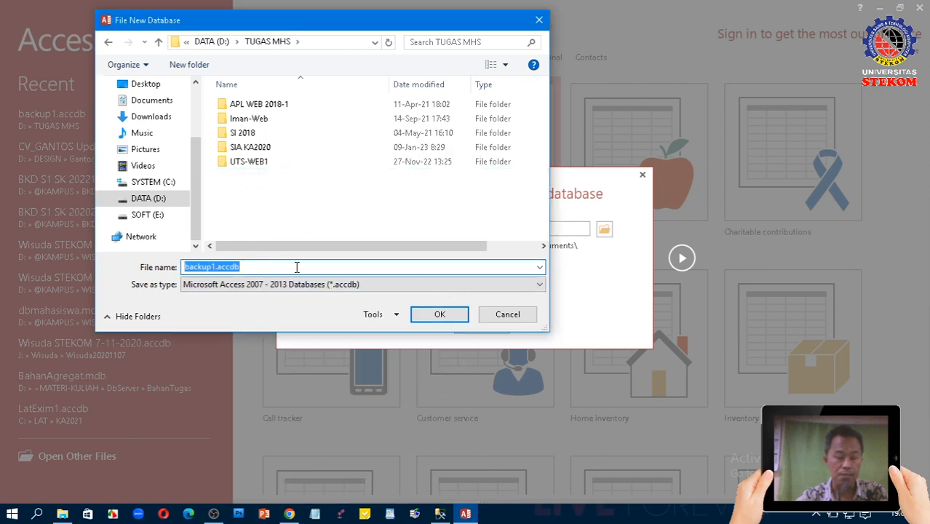
click(228, 266)
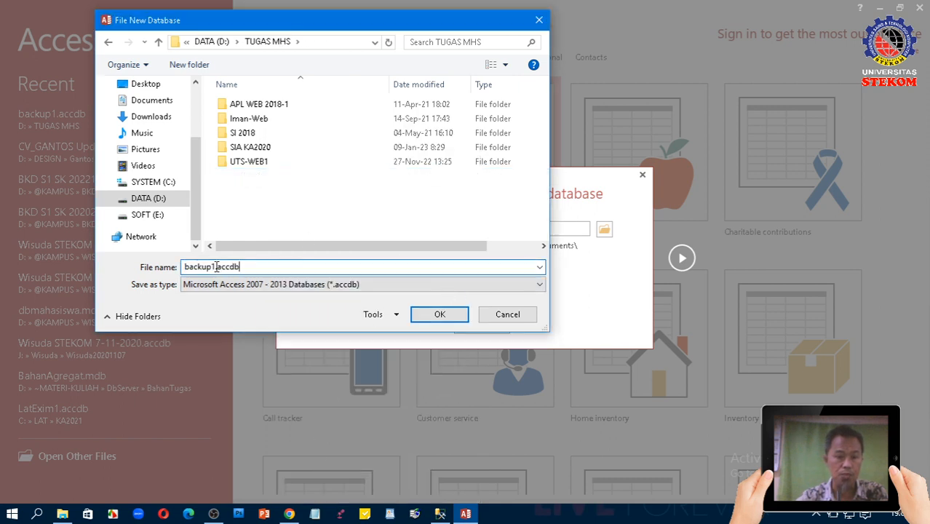
key(ctrl+a)
text(backu)
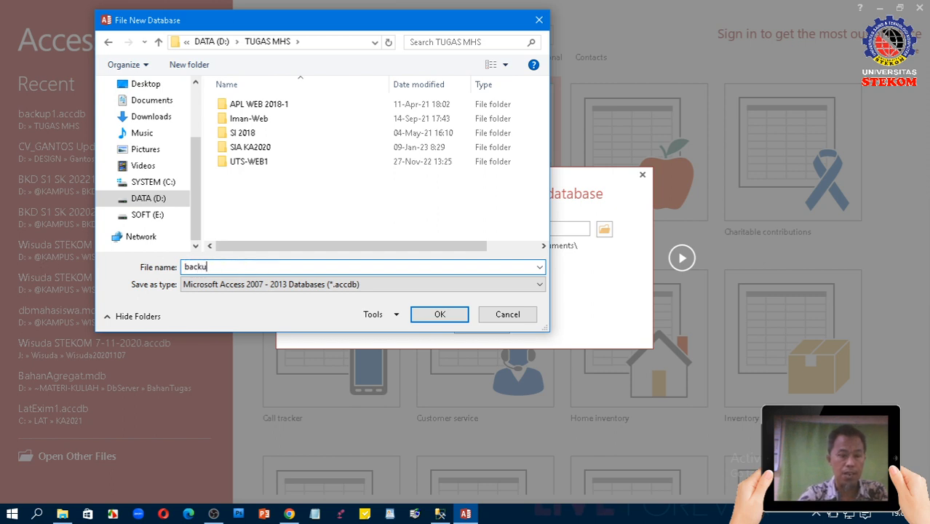
text(p1)
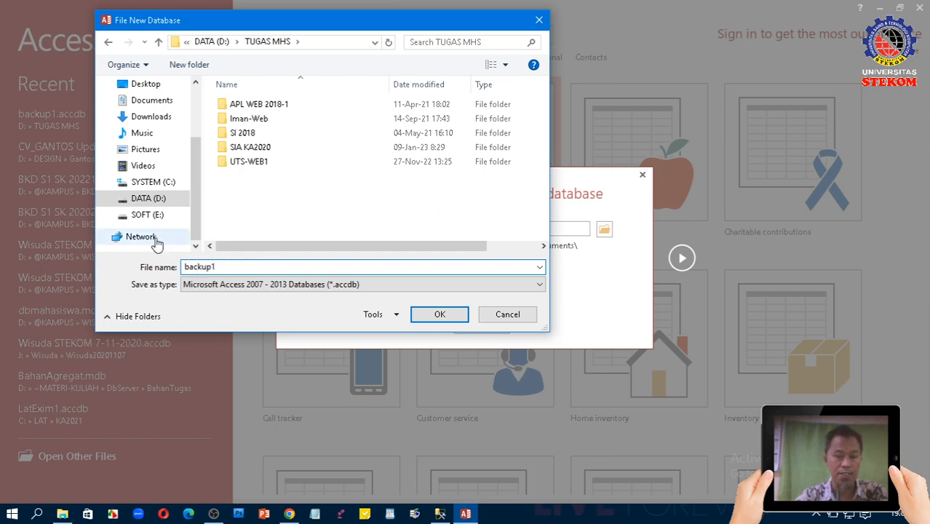
click(221, 285)
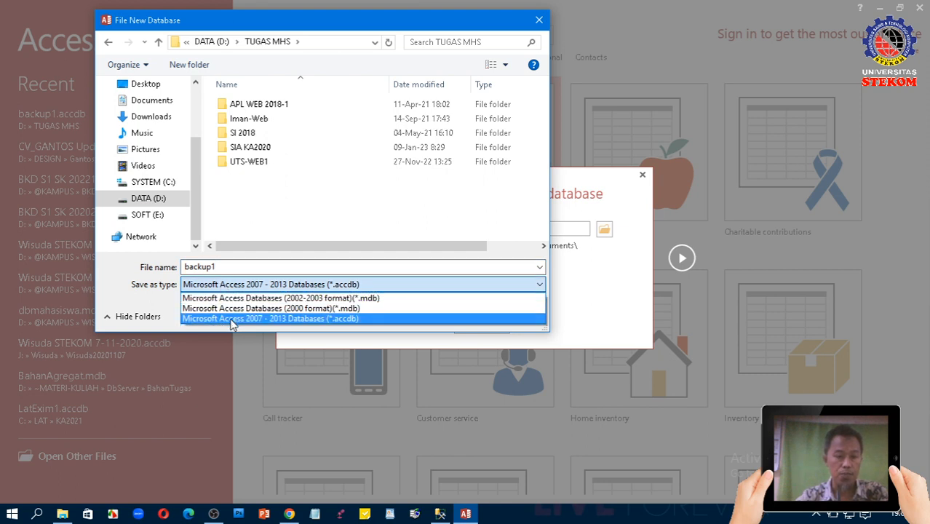
click(306, 320)
click(344, 286)
click(309, 318)
- Accept the backup1 file settings, create the blank database, and close Access
double_click(243, 266)
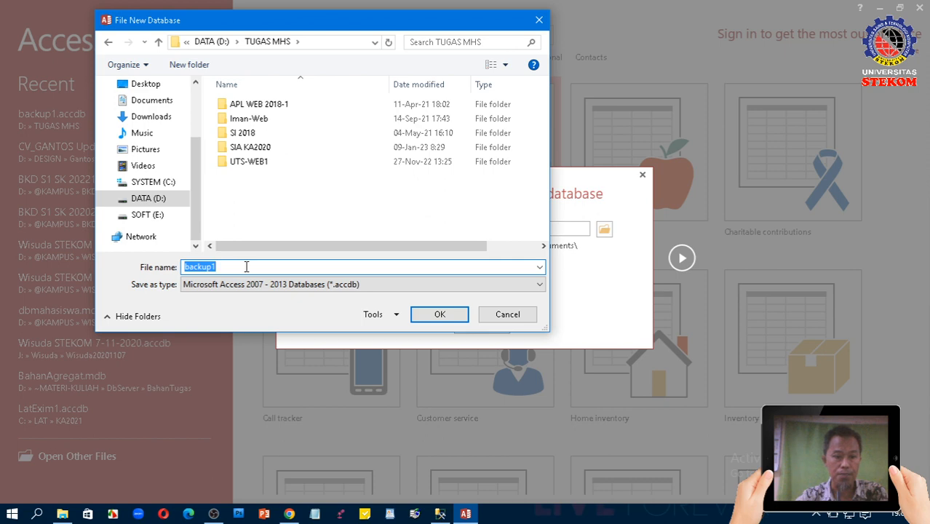
click(431, 315)
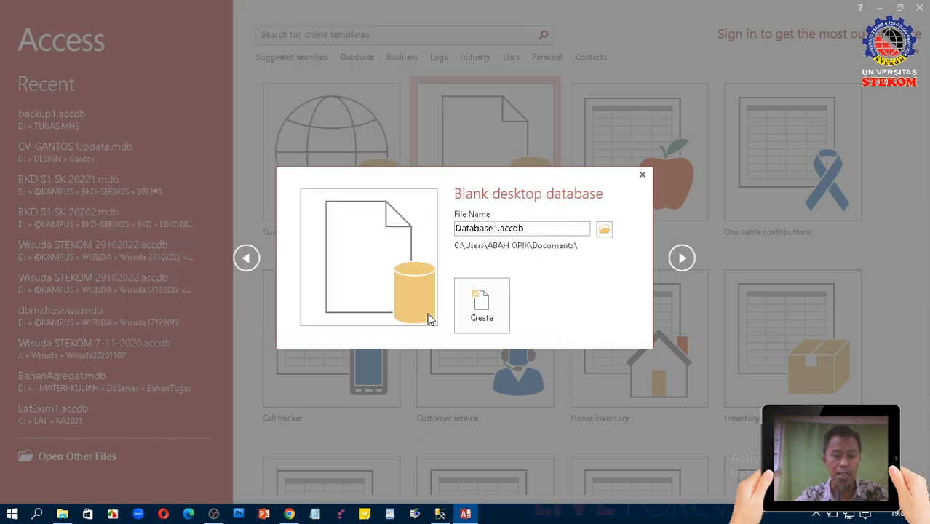
click(484, 309)
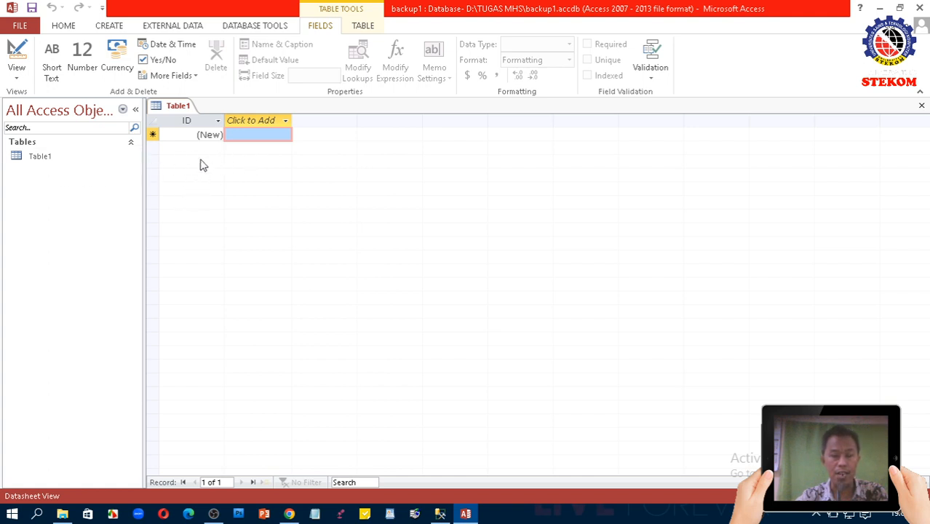
click(921, 10)
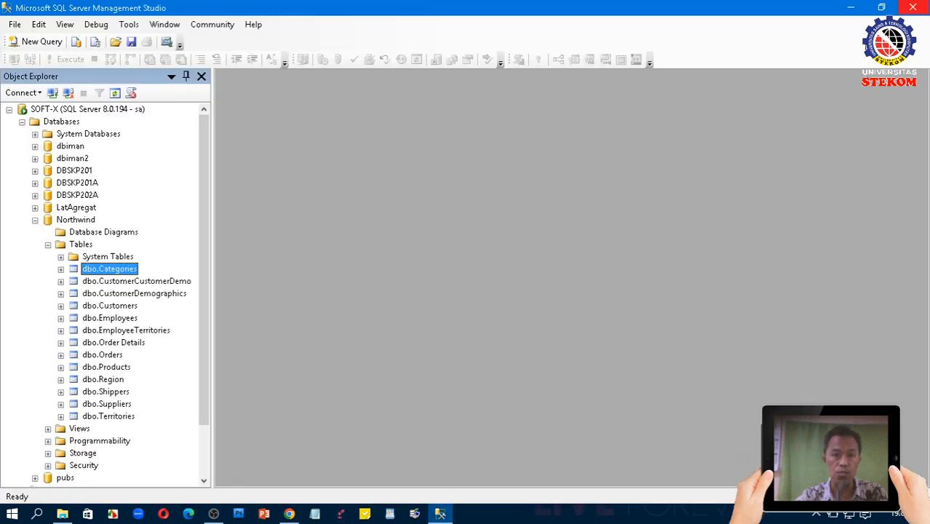
- Check for backup1.accdb in the TUGAS MHS folder in File Explorer, and return to SQL Server Management Studio
click(62, 514)
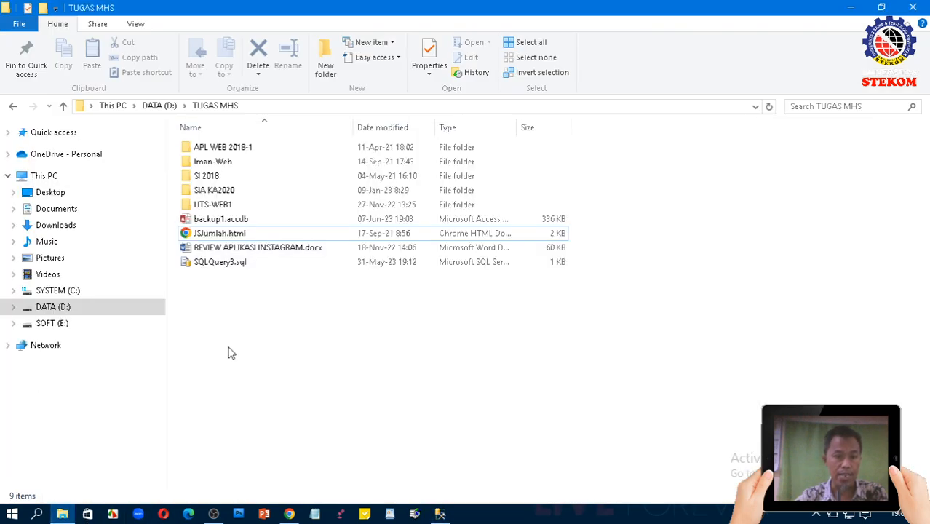
click(231, 221)
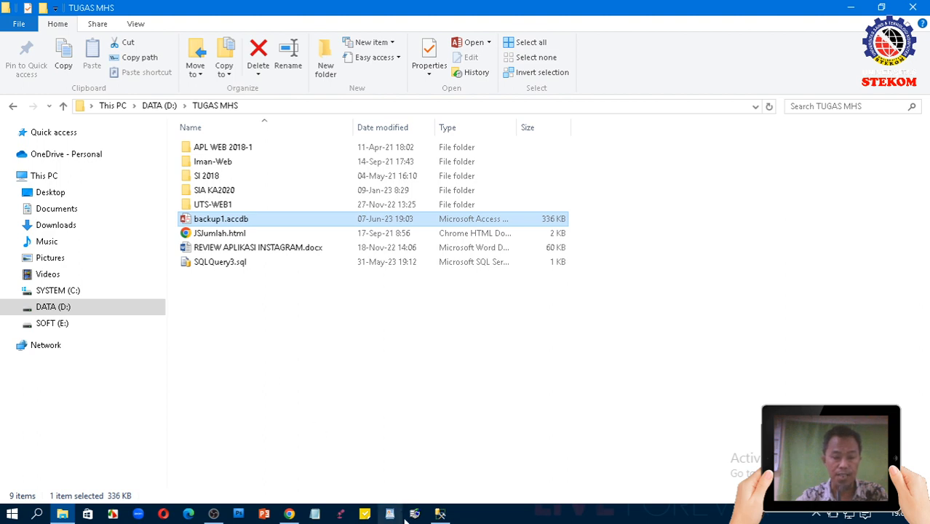
click(439, 514)
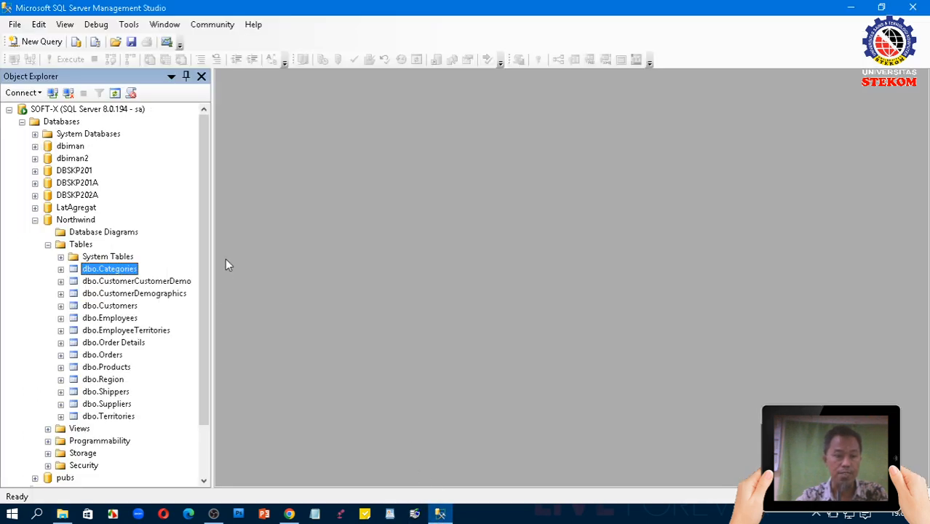
- Collapse the Northwind tables list and start the Export Data task for the Northwind database
click(48, 244)
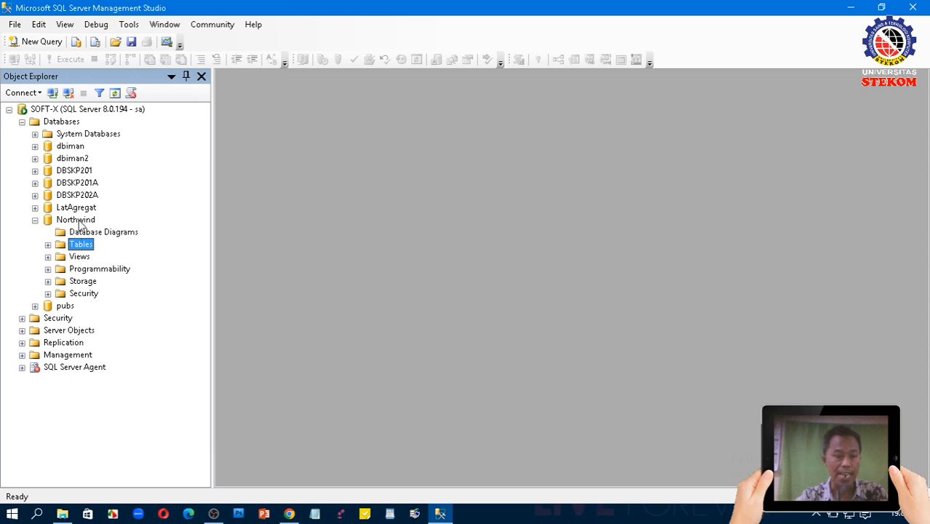
right_click(80, 224)
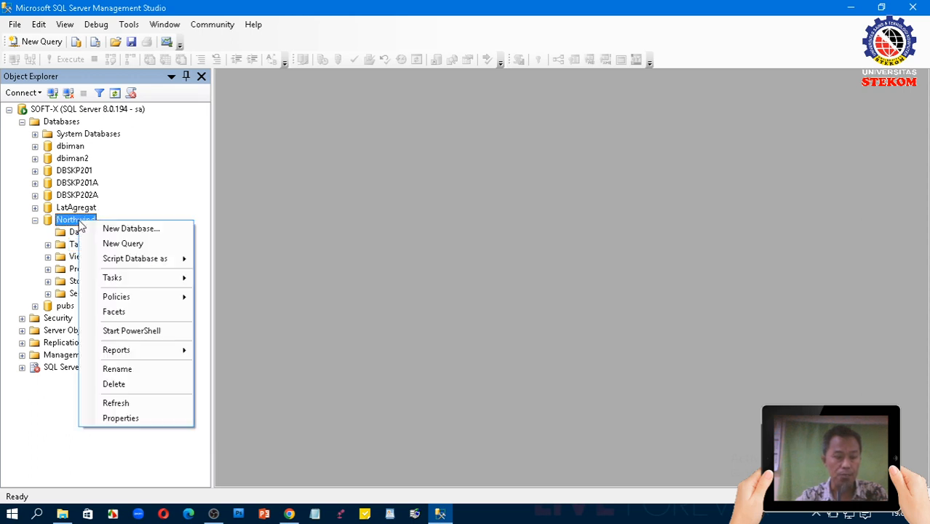
mouse_move(136, 282)
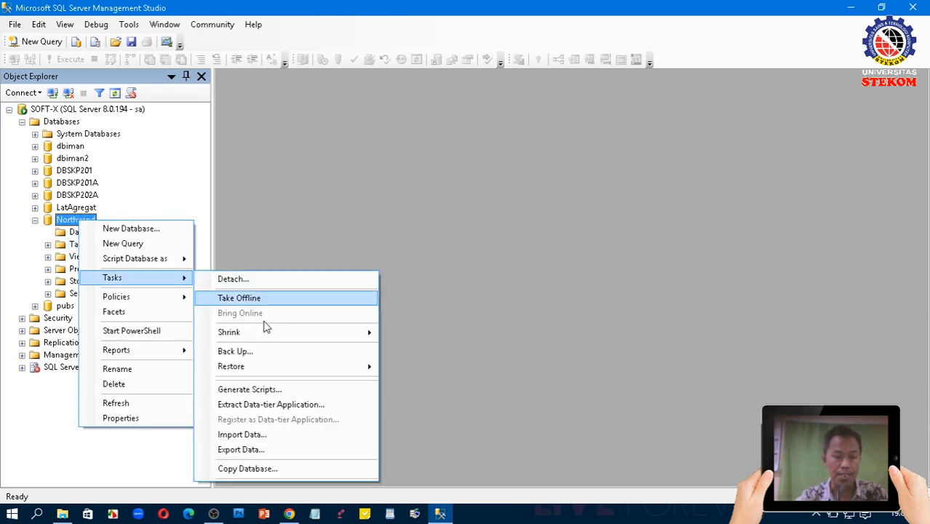
click(241, 450)
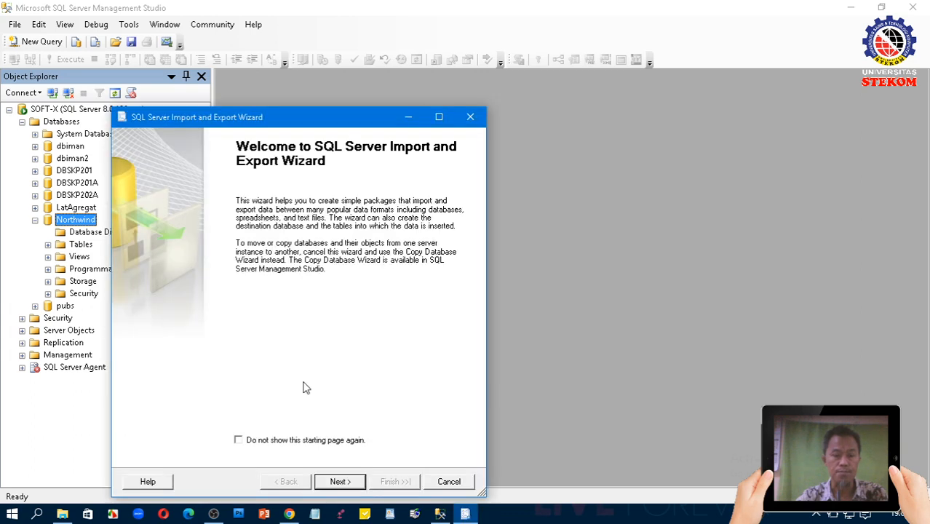
drag(300, 122, 321, 67)
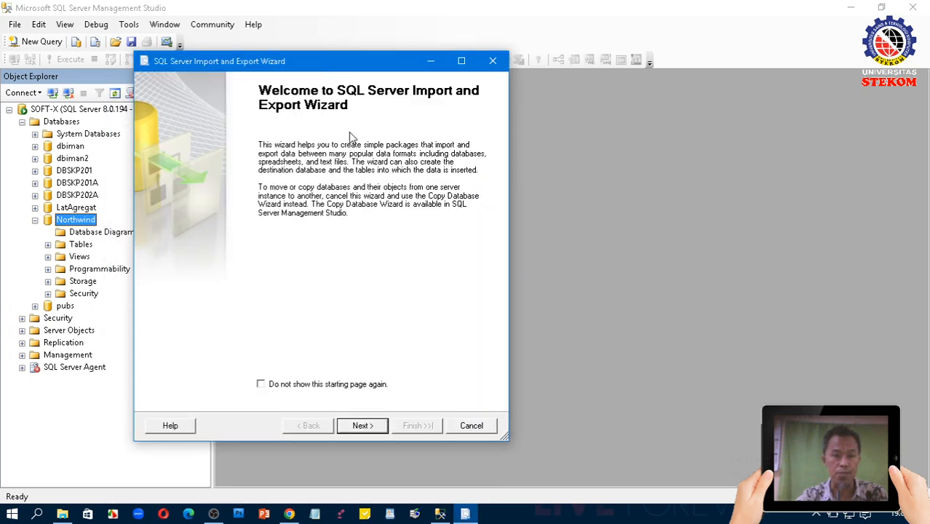
click(213, 514)
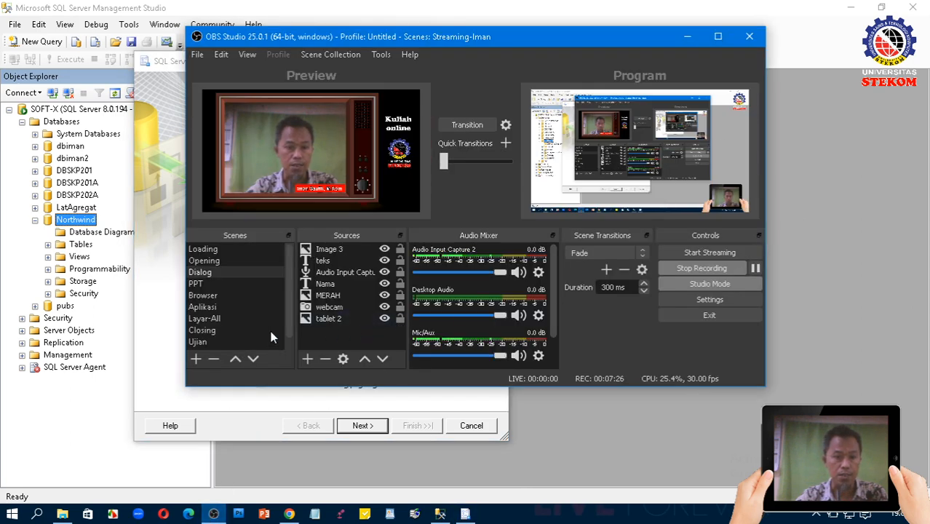
click(228, 318)
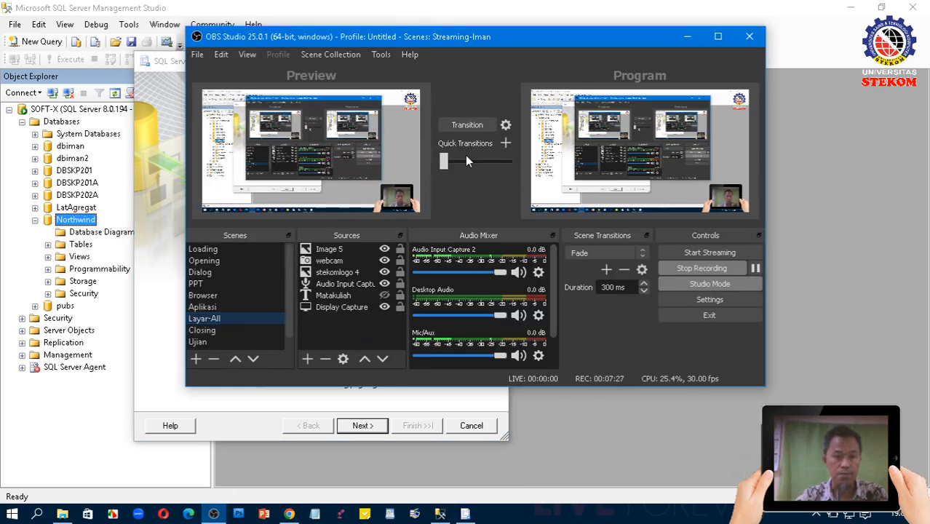
click(827, 192)
click(465, 514)
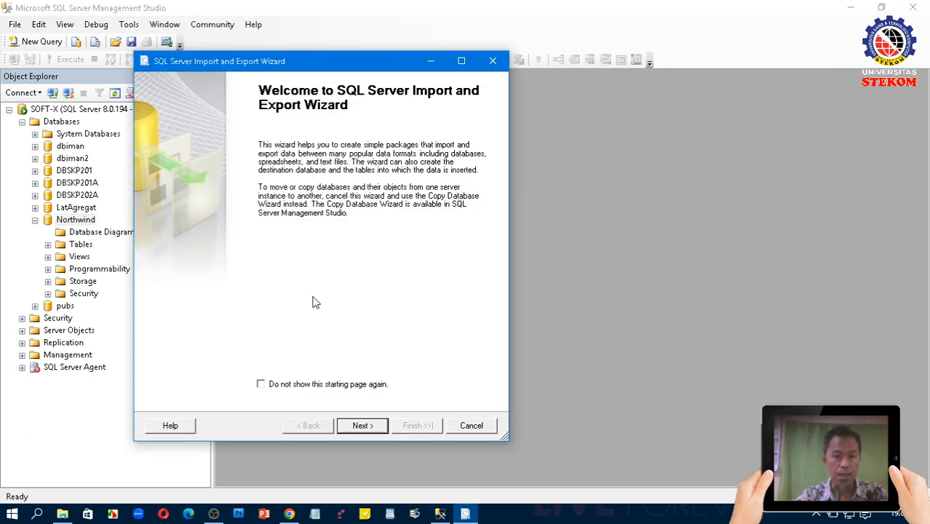
- Set the export source to the Northwind database on SOFT-X, using SQL Server Authentication with user name sa, and continue to the destination
click(362, 426)
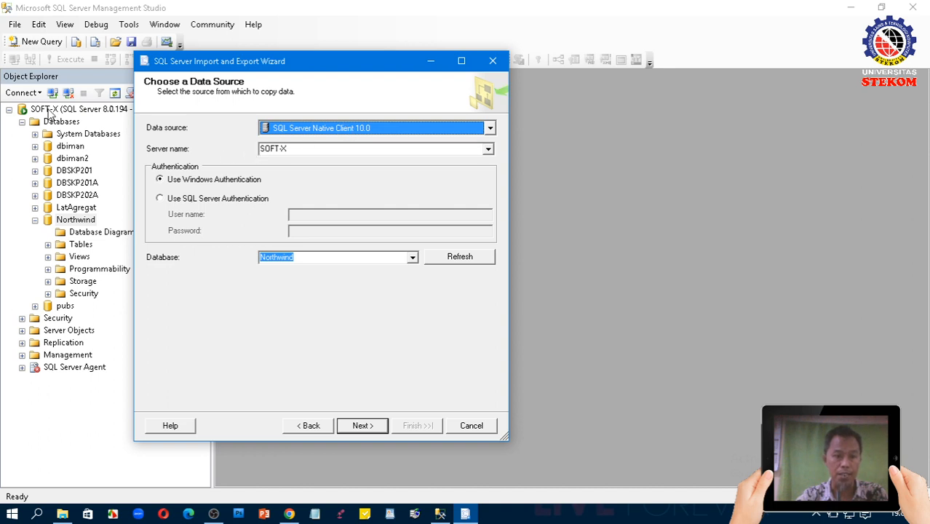
click(184, 199)
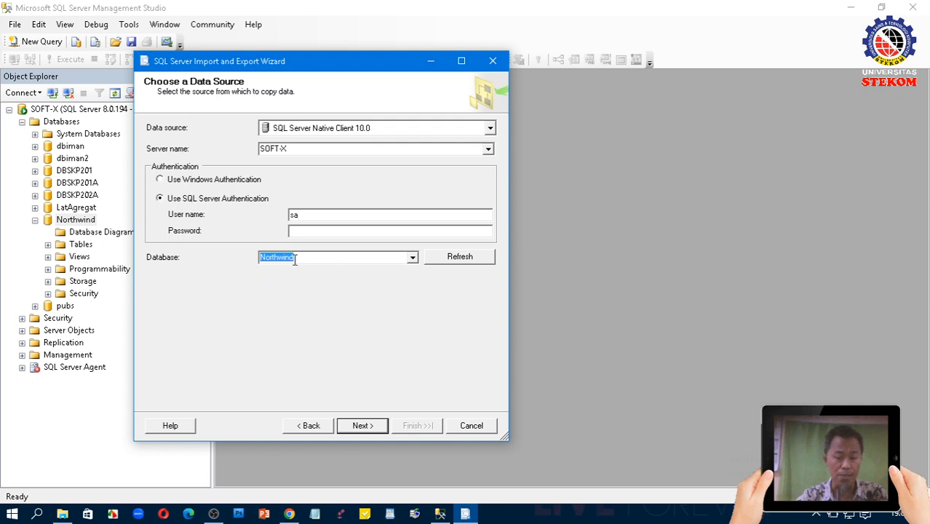
click(412, 258)
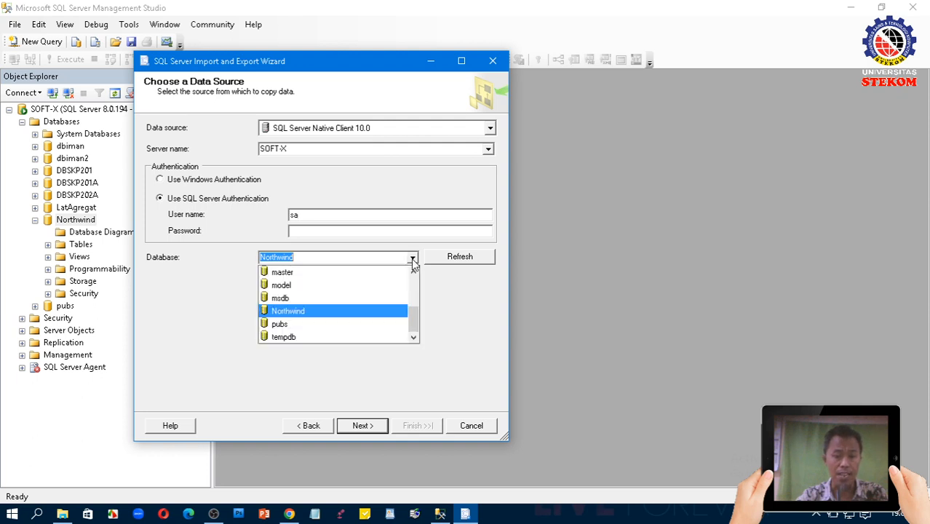
click(278, 313)
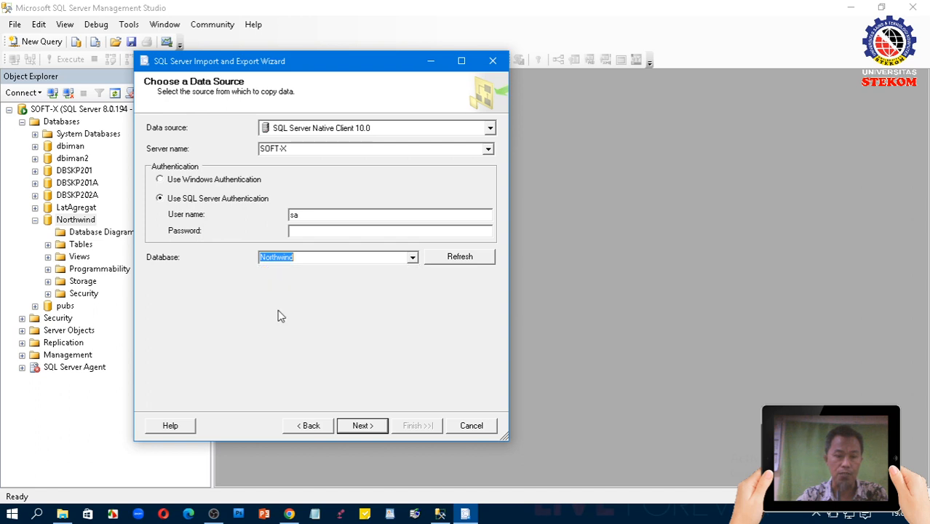
click(362, 428)
click(361, 428)
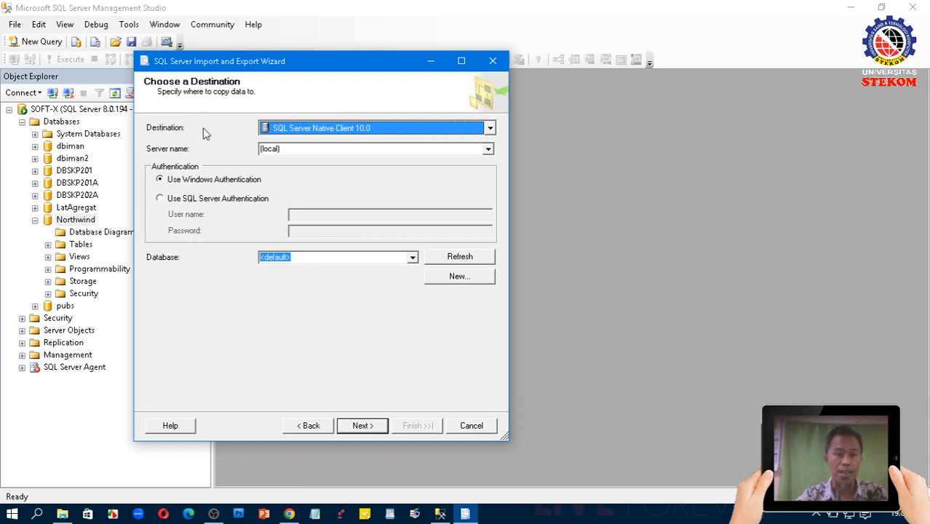
- Set the export destination to the Microsoft Office 12.0 Access Database Engine OLE DB Provider
click(329, 130)
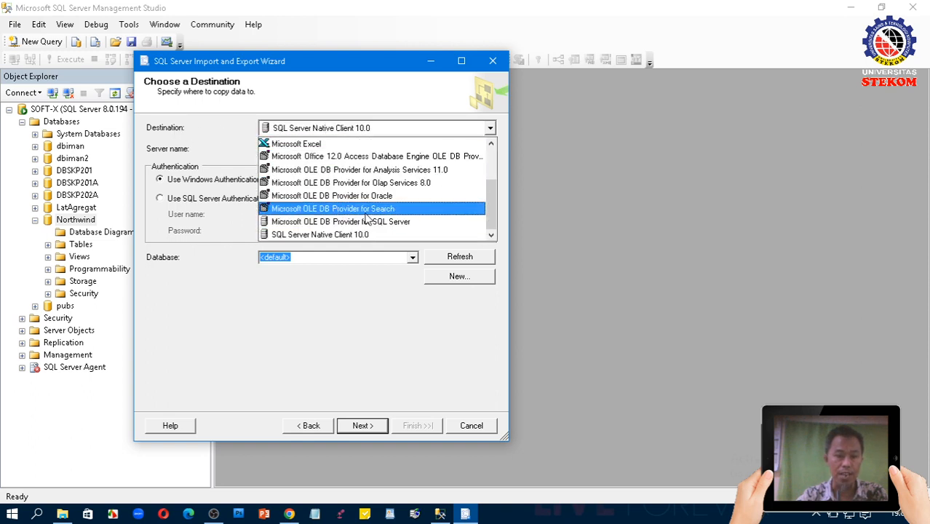
scroll(368, 217, up, 2)
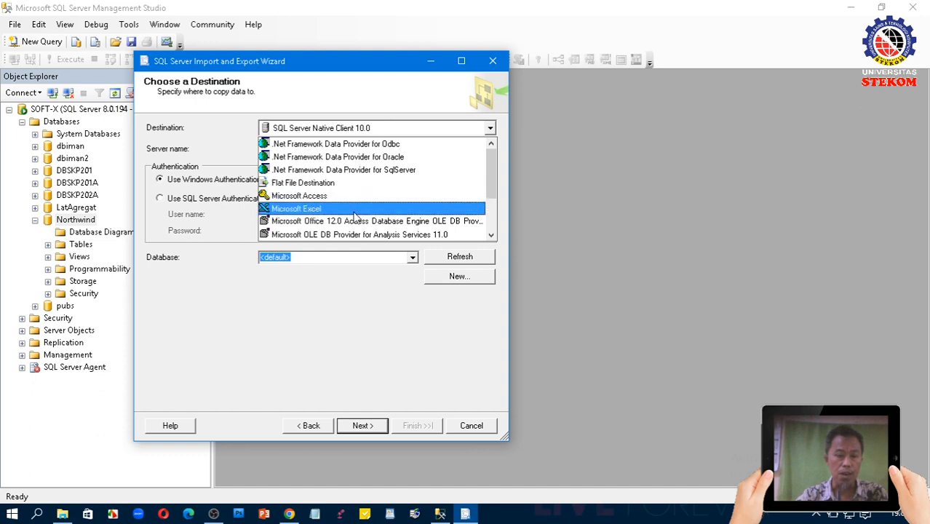
scroll(355, 225, down, 1)
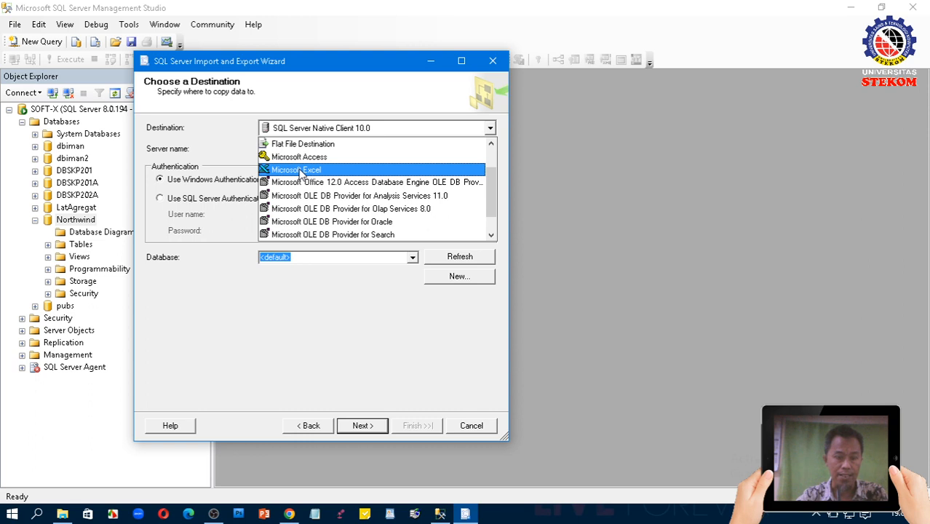
scroll(300, 172, down, 1)
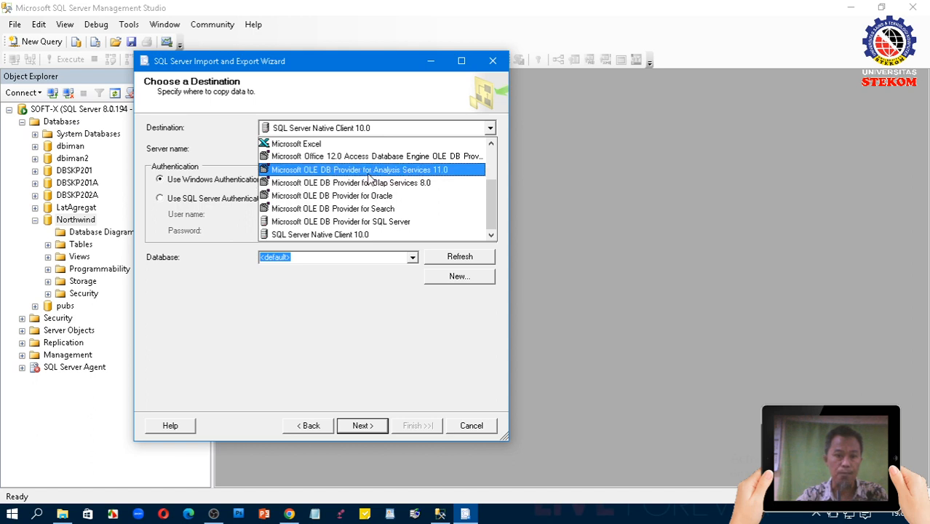
scroll(370, 179, up, 2)
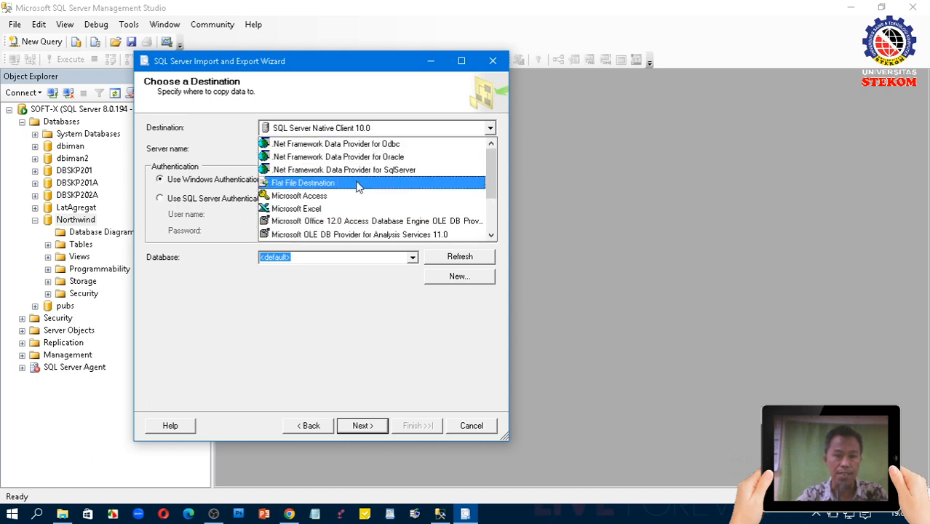
click(324, 222)
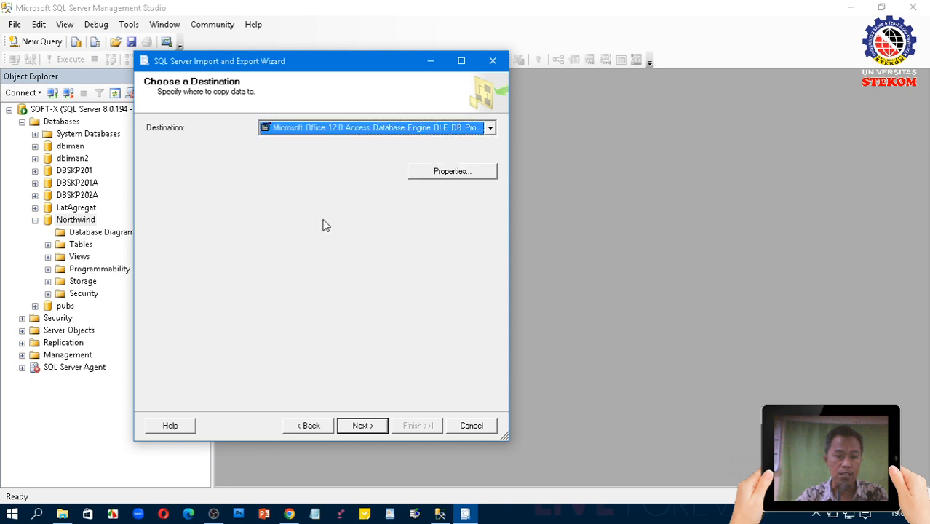
- Open the Access destination's data link properties and review the advanced and complete property settings before returning to the connection settings
click(444, 175)
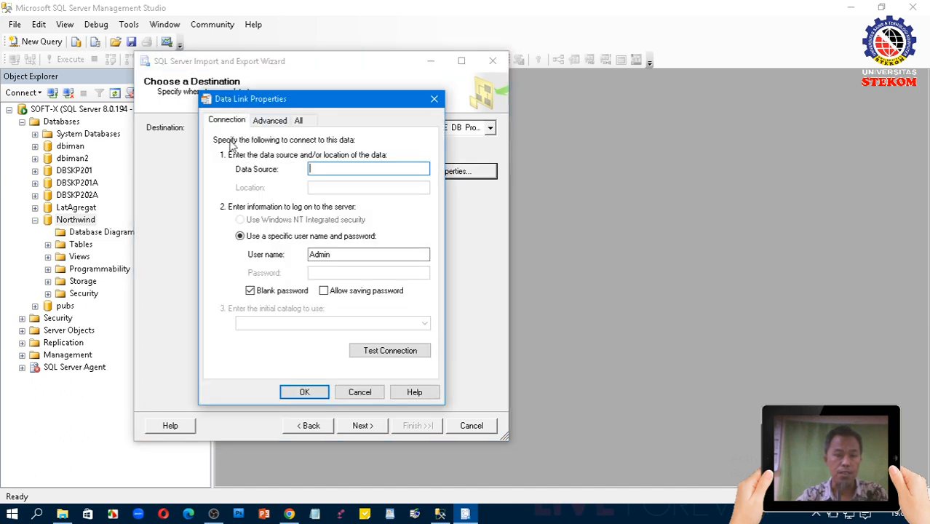
click(269, 123)
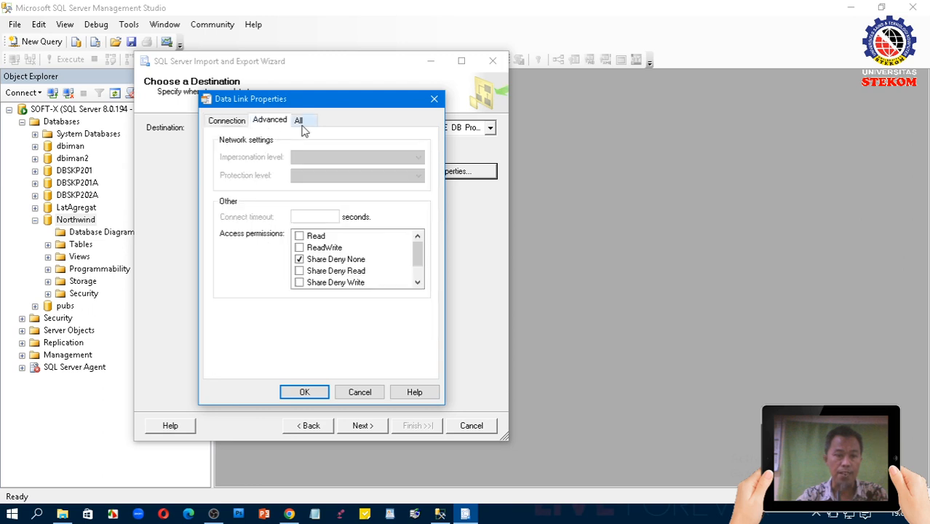
click(301, 124)
click(266, 125)
click(230, 122)
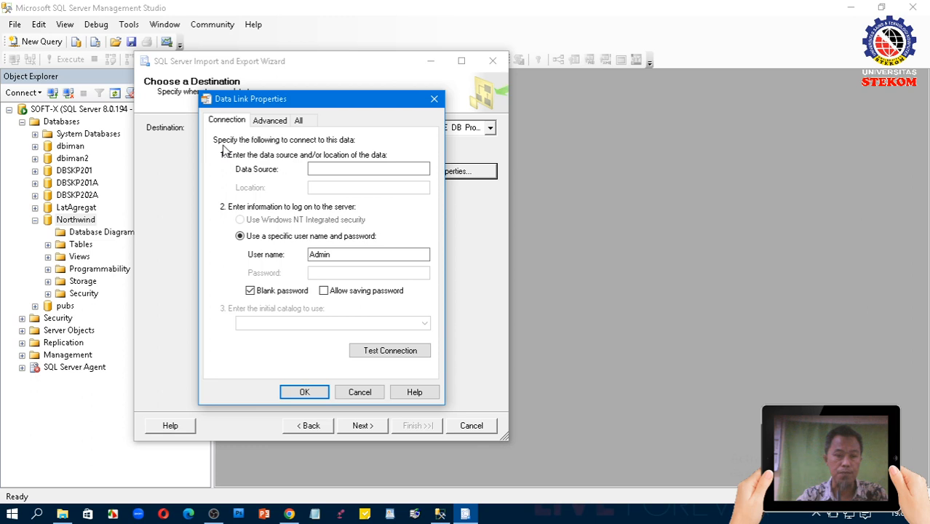
- Copy the TUGAS MHS folder path from File Explorer into the destination's Data Source and append a backslash, giving D:\TUGAS MHS\
click(325, 169)
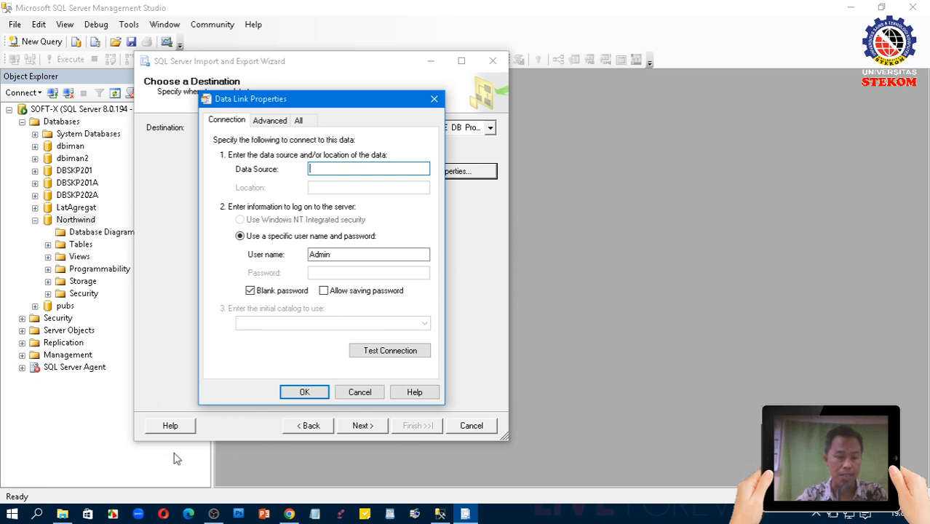
click(64, 514)
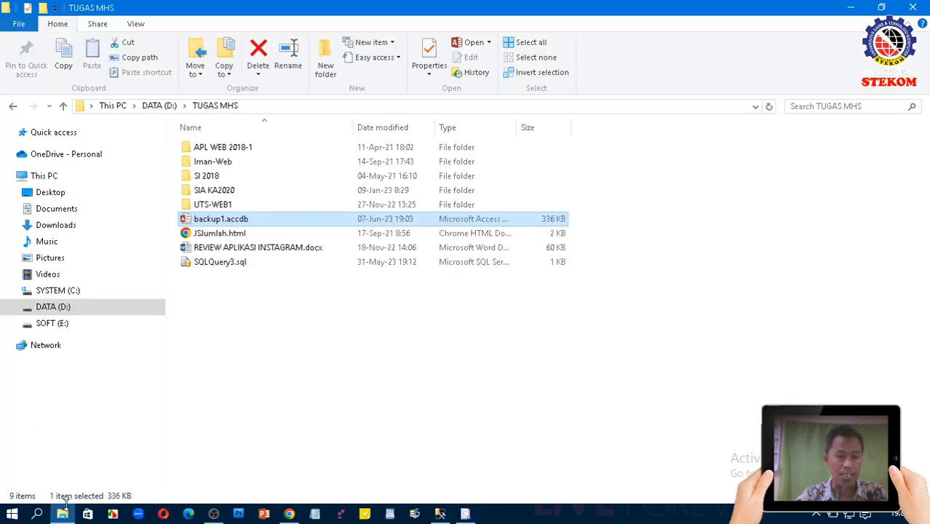
click(256, 107)
click(104, 107)
drag(184, 107, 4, 109)
key(ctrl+c)
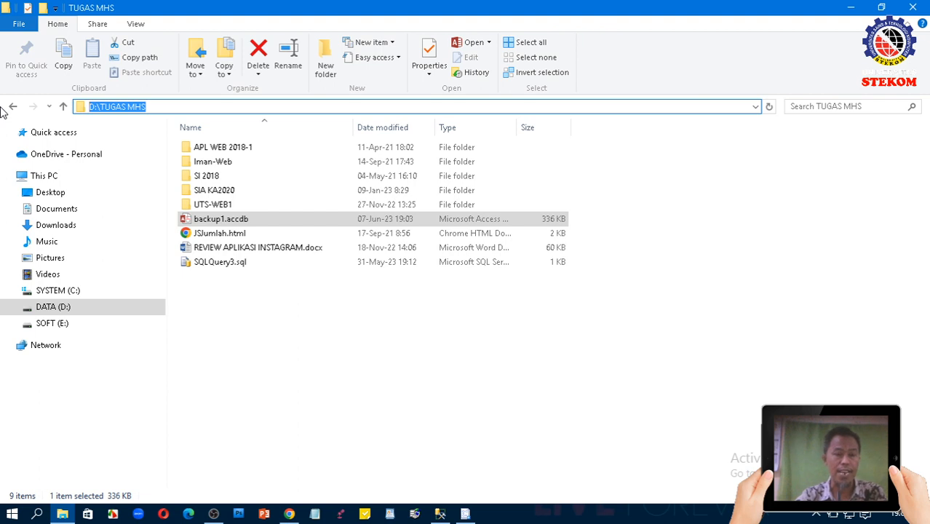
key(alt+Tab)
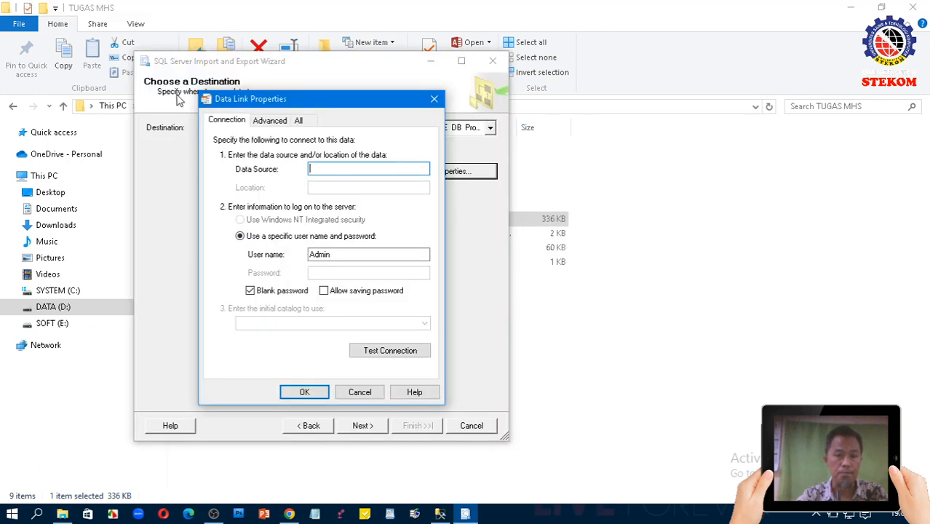
key(ctrl+v)
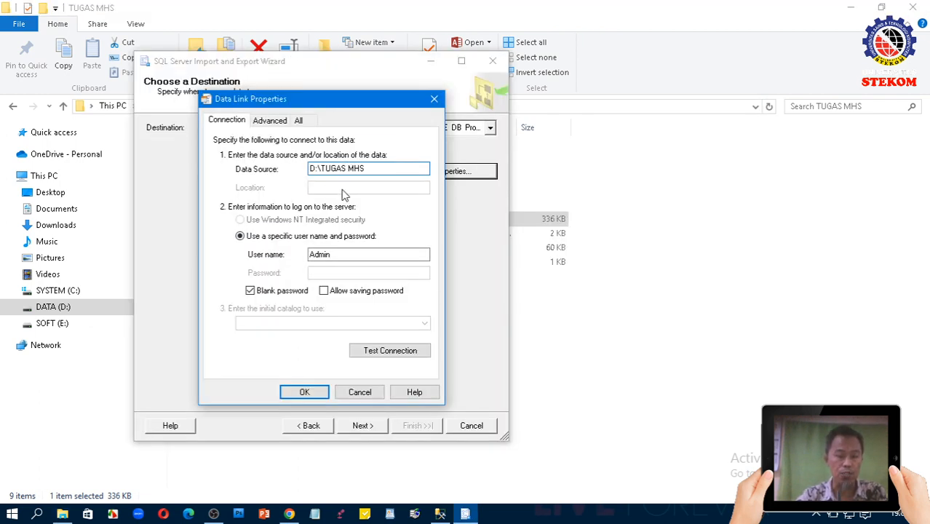
text(\)
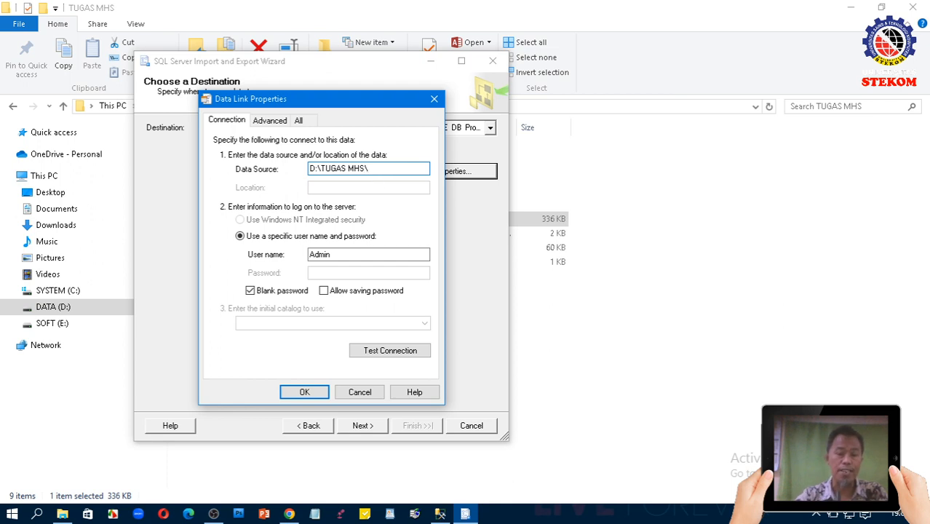
- Copy the file name backup1.accdb from File Explorer and append it to the Data Source path D:\TUGAS MHS\
key(alt+Tab)
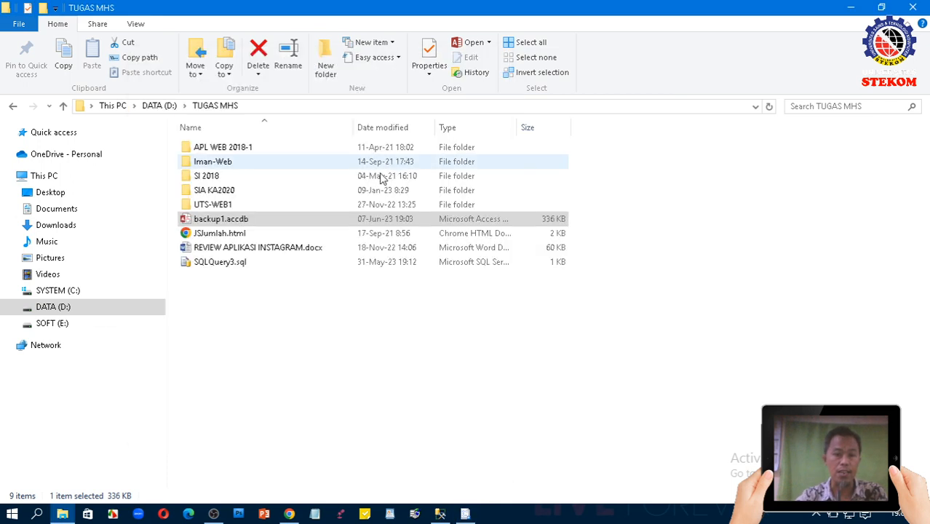
click(239, 222)
click(261, 218)
drag(261, 219, 136, 220)
key(ctrl+c)
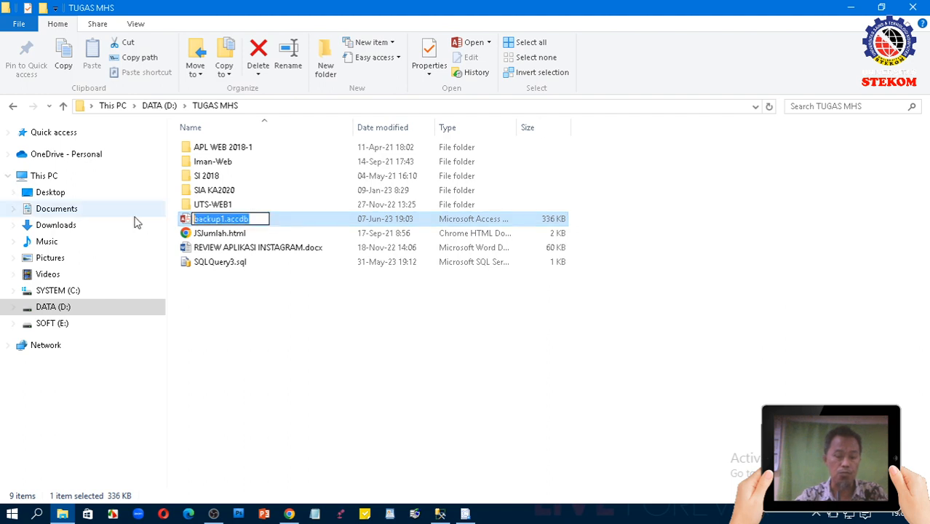
key(alt+Tab)
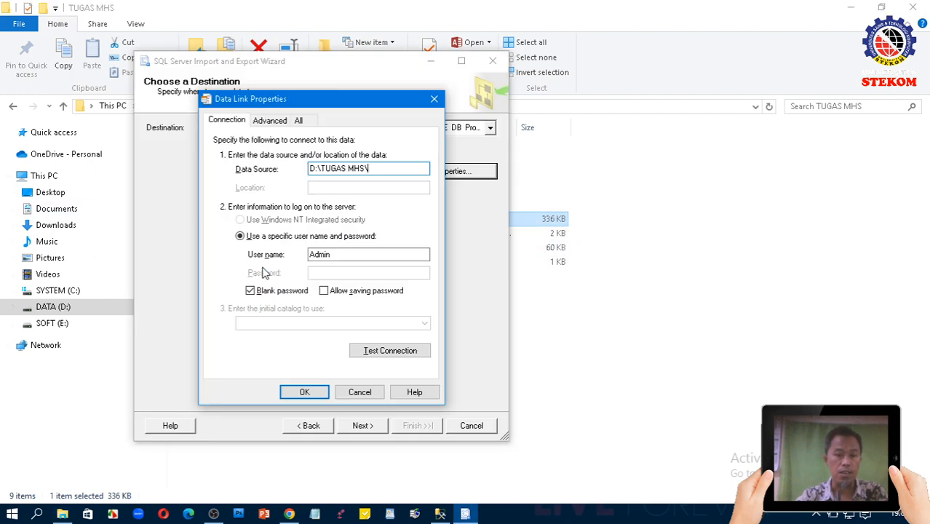
key(ctrl+v)
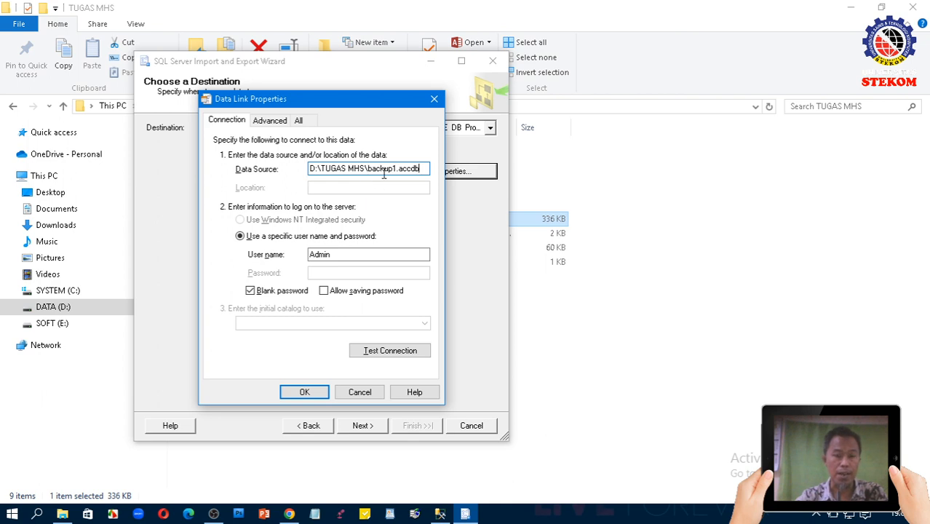
- Put the path D:\TUGAS MHS\backup1.accdb into Notepad and set its font size to 24
drag(311, 169, 441, 175)
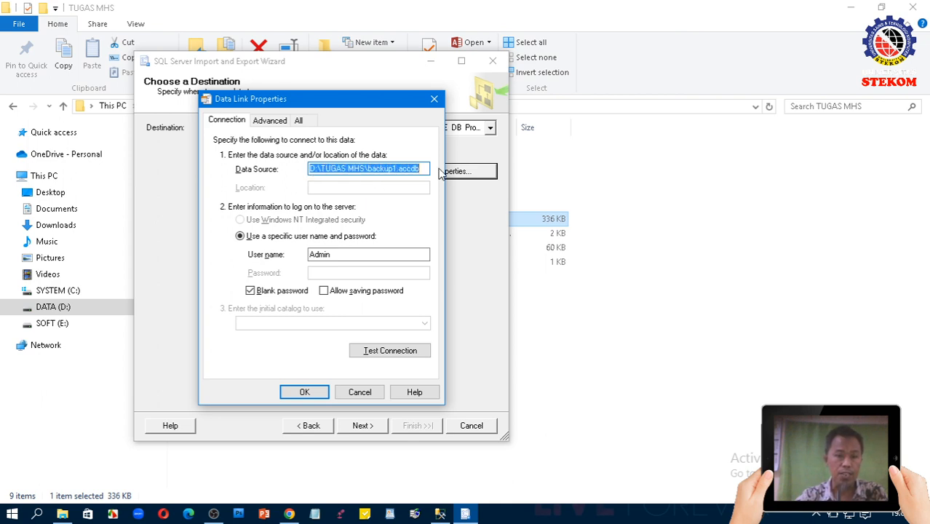
click(314, 514)
text(D:\TUGAS MHS\backup1.accdb)
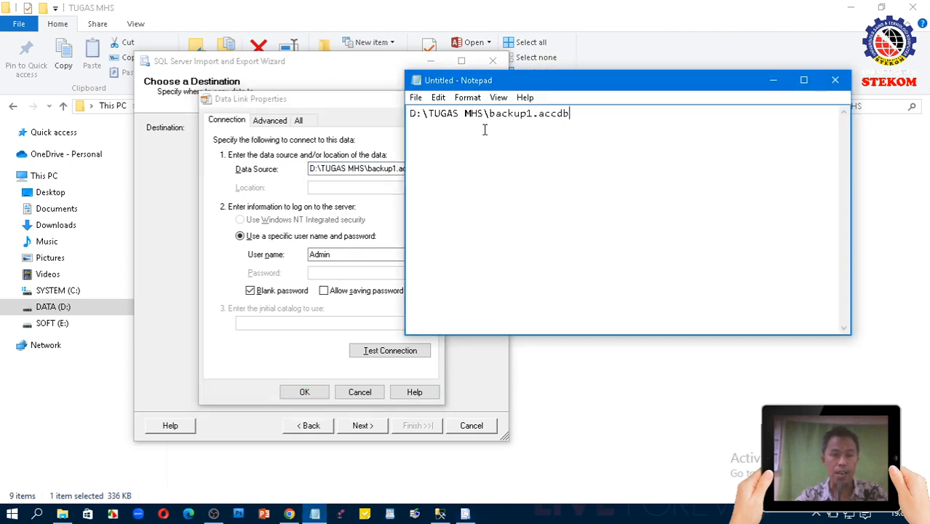
click(468, 97)
click(482, 128)
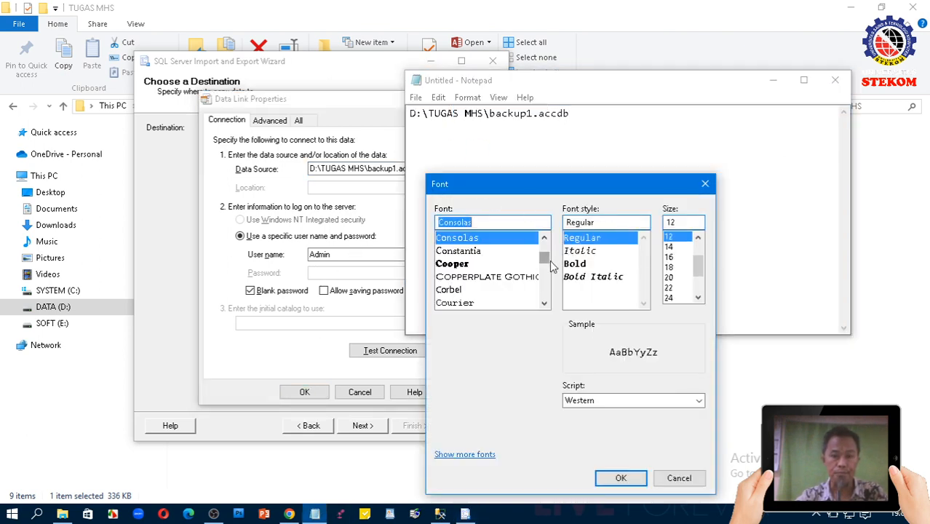
click(675, 298)
click(621, 478)
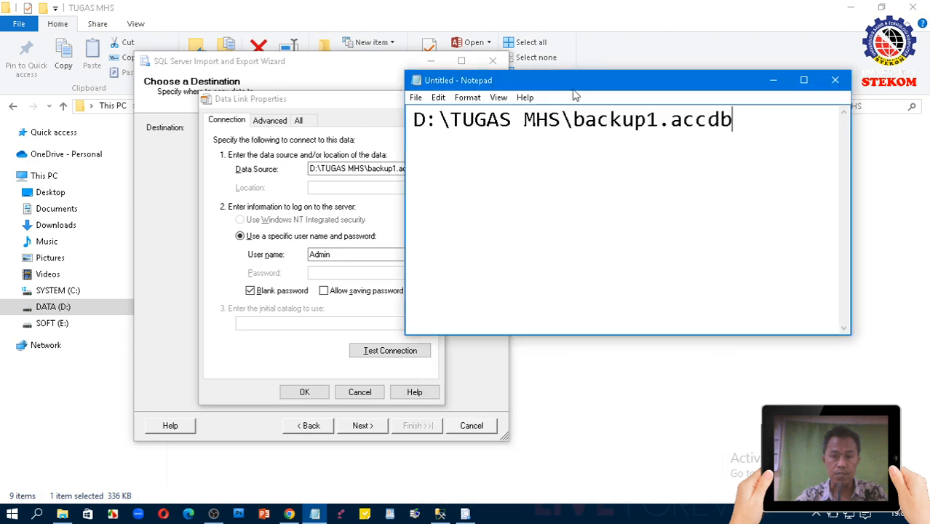
- Point out the folder and file name parts of the path in Notepad, and return to the data link properties
drag(575, 88, 342, 153)
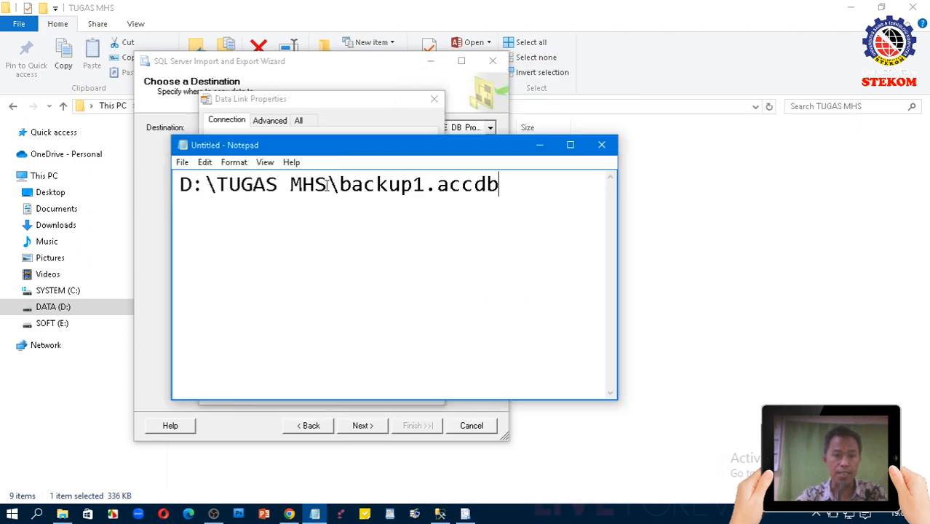
drag(329, 185, 142, 183)
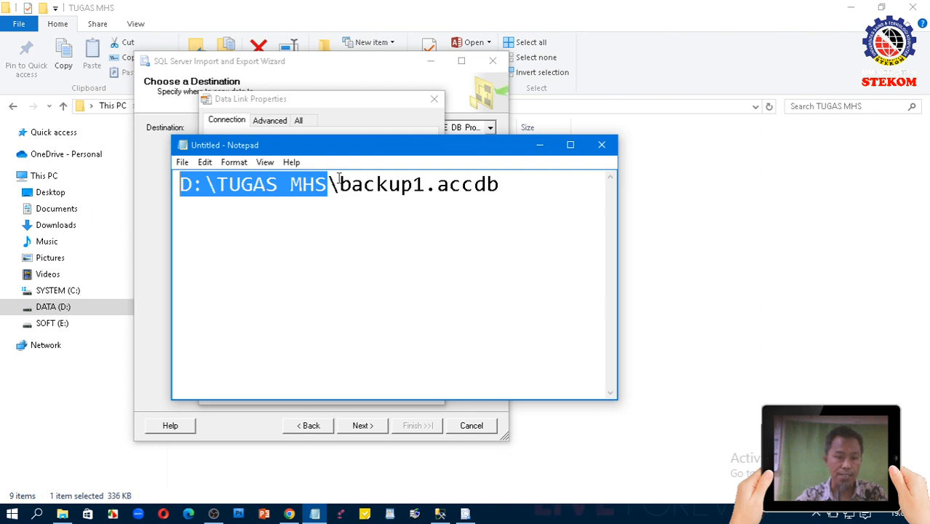
drag(340, 182, 529, 185)
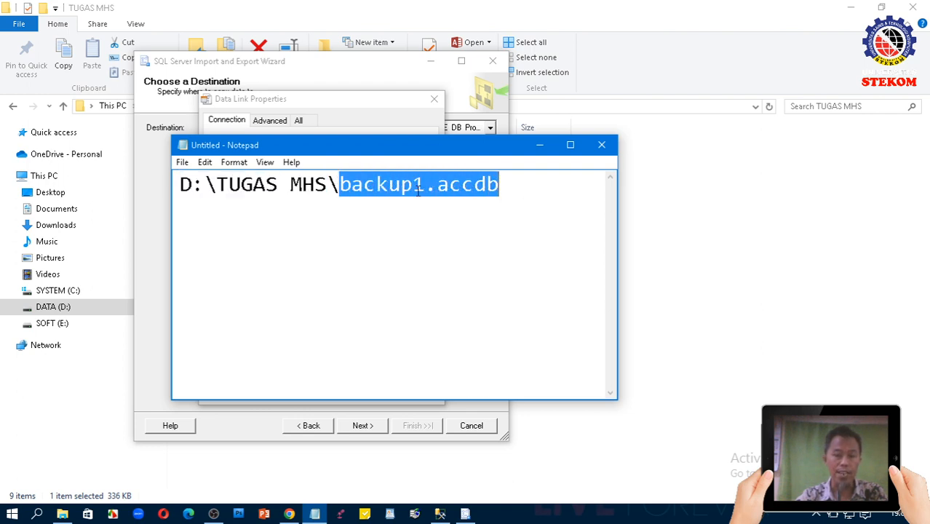
click(347, 186)
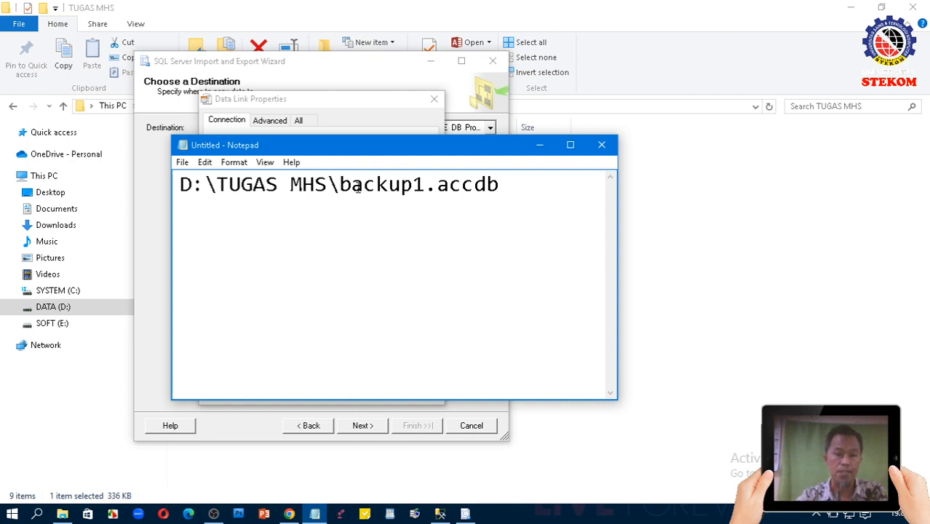
click(540, 145)
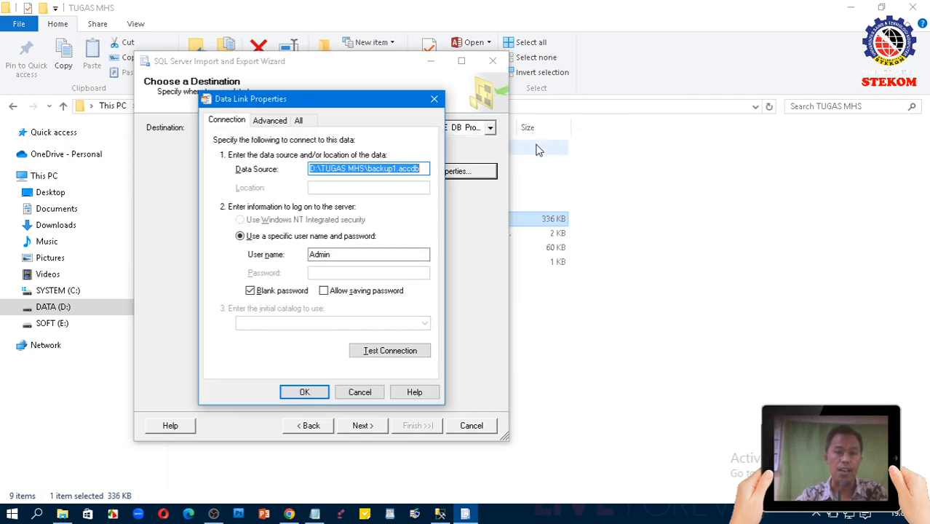
- Test the connection to the Access database and accept the data link properties
click(376, 357)
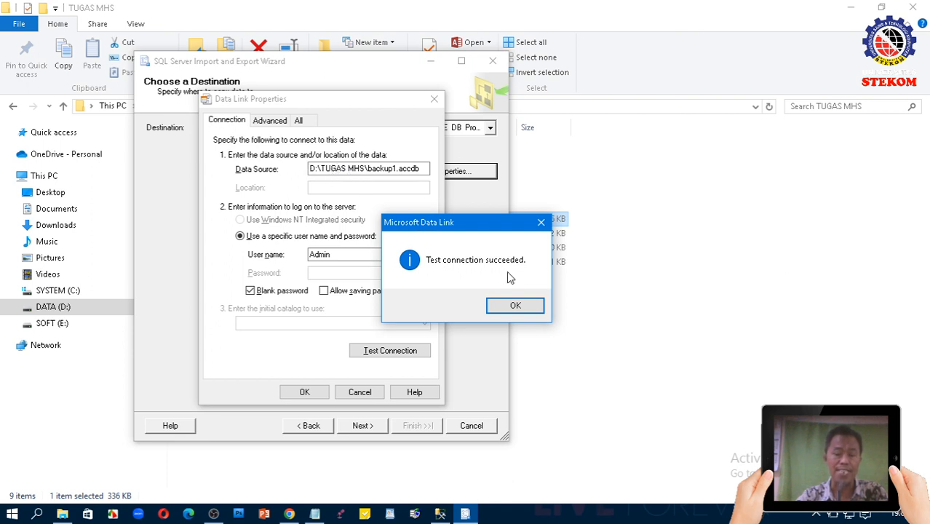
click(515, 309)
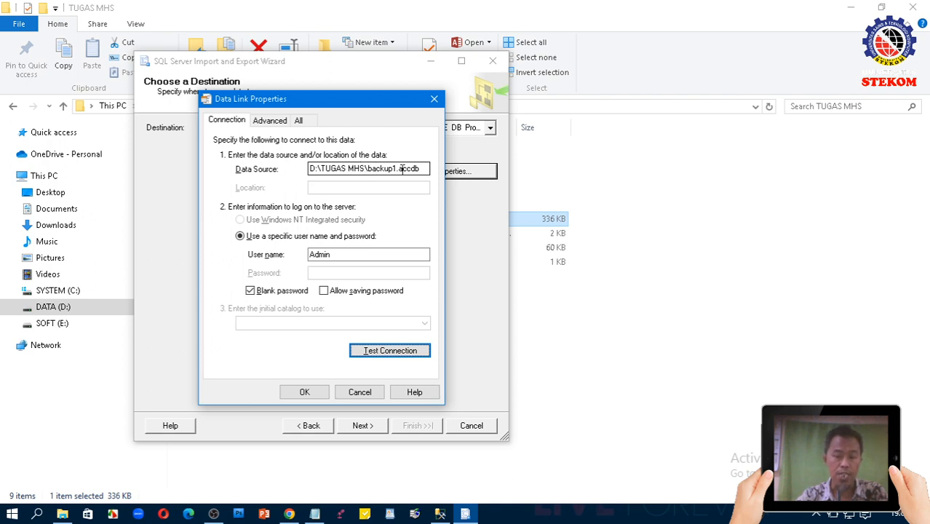
click(305, 393)
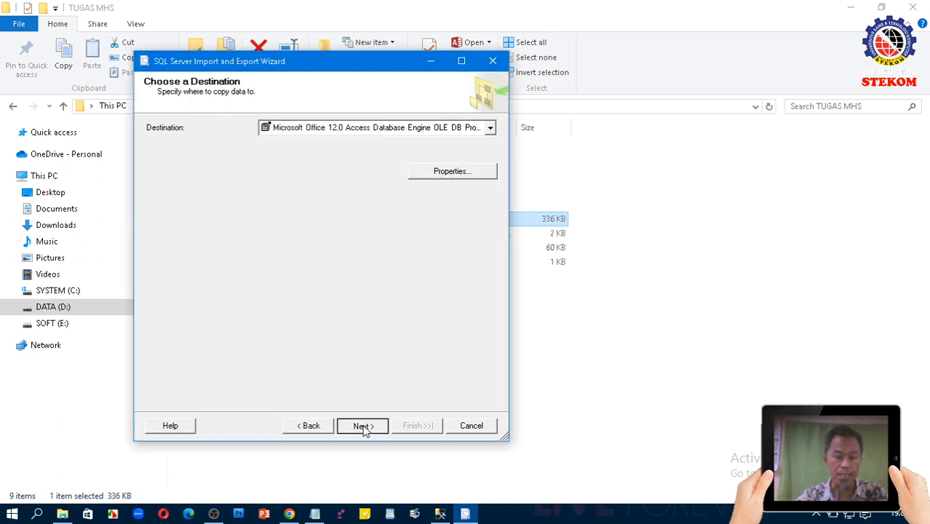
- Continue past the destination and keep copying data from one or more tables or views to reach the source selection
click(362, 427)
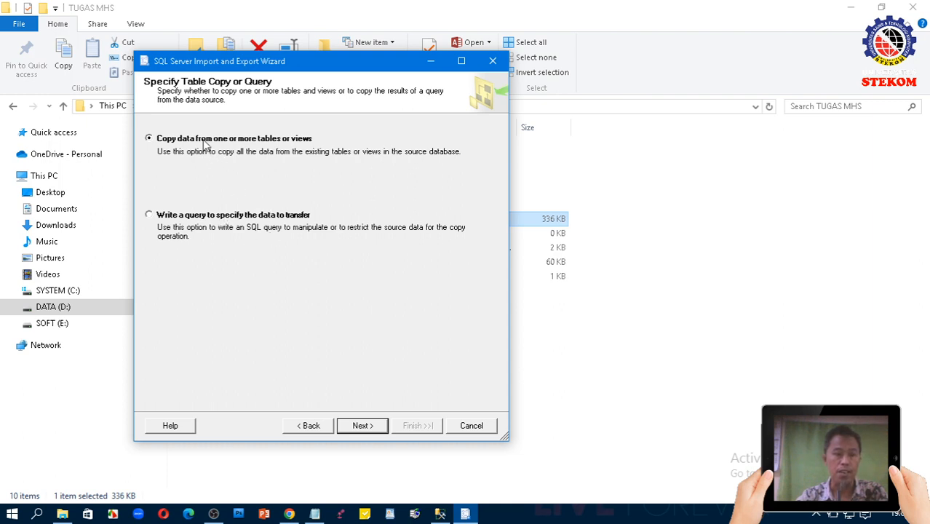
click(361, 425)
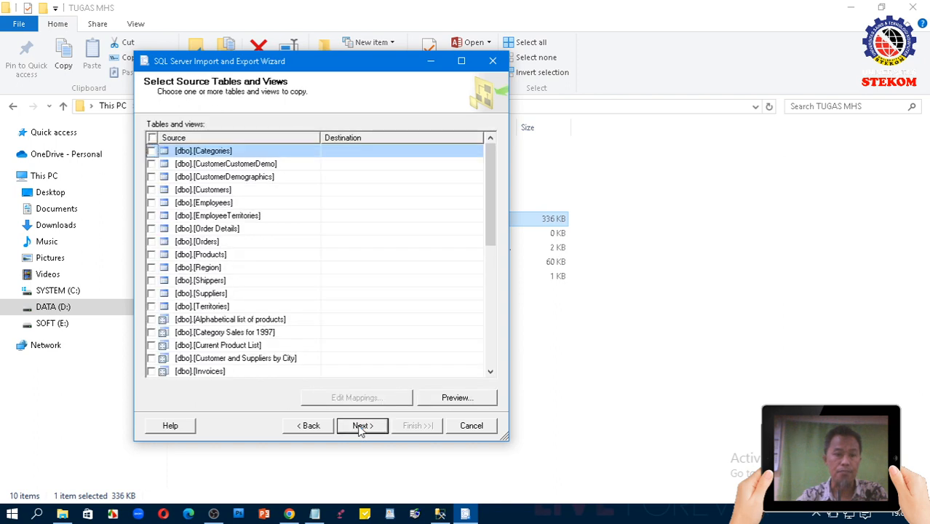
drag(241, 64, 313, 64)
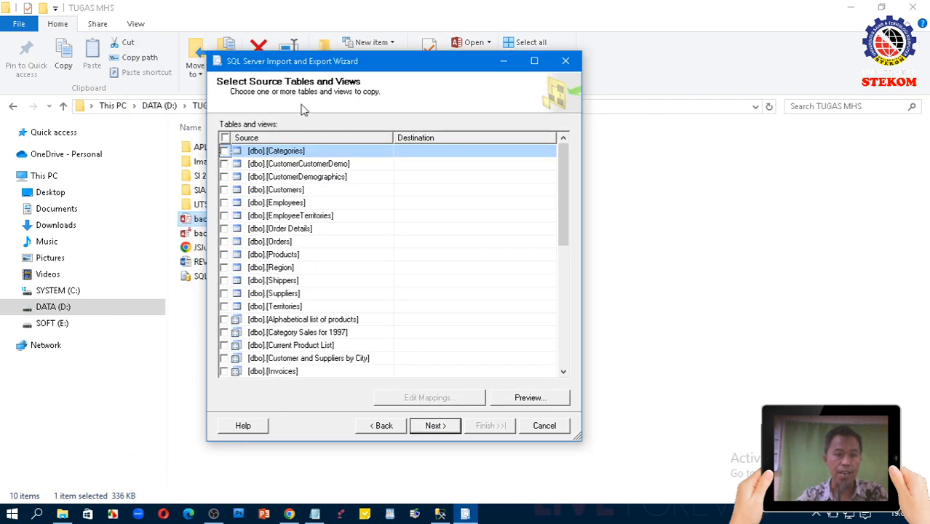
- Examine Northwind's tables and views in SQL Server Management Studio and compare them with the export wizard's source list
click(437, 514)
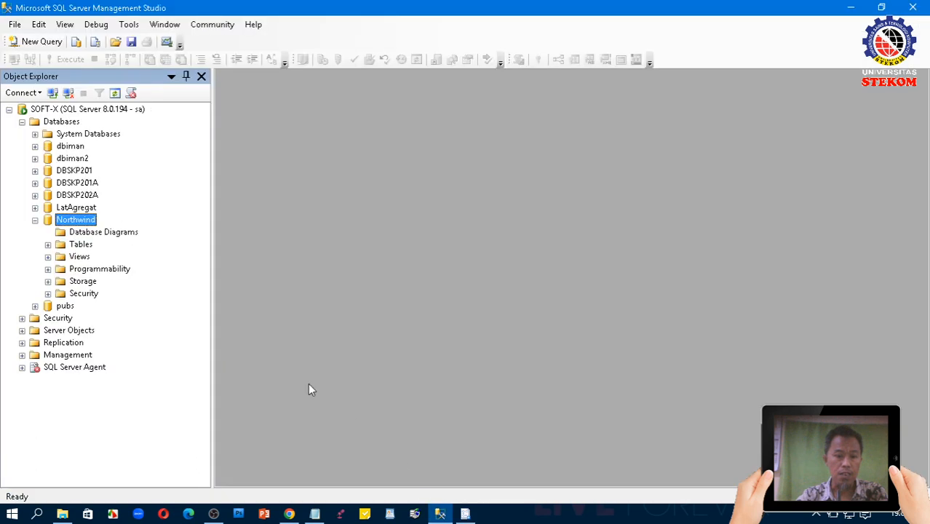
click(48, 245)
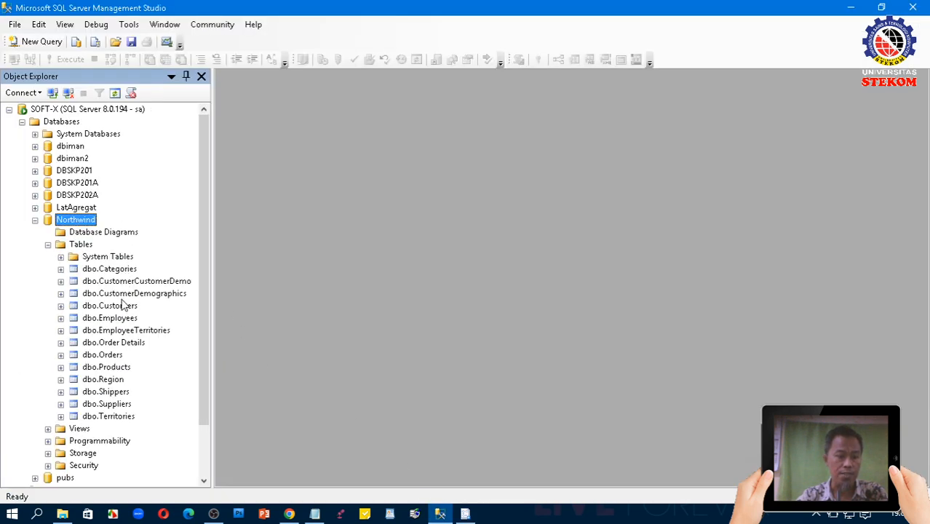
click(48, 428)
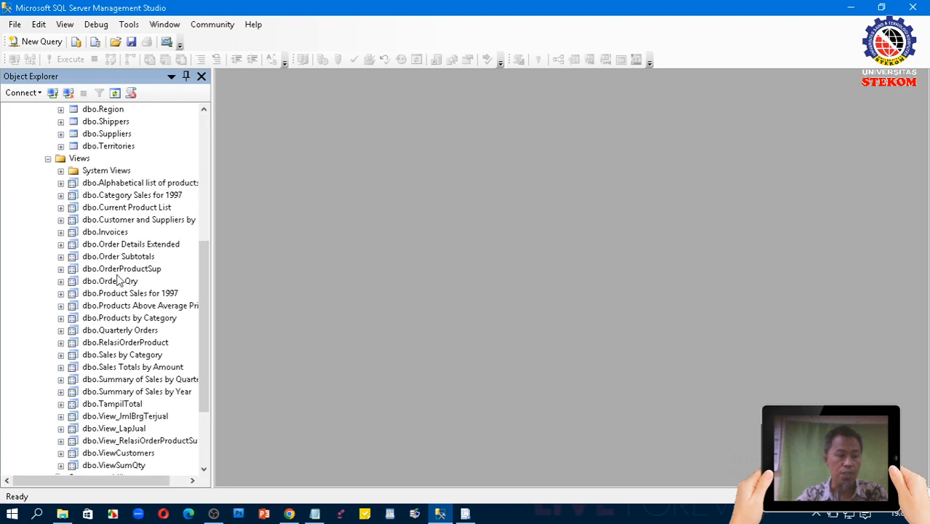
click(47, 158)
key(alt+Tab)
scroll(401, 272, down, 7)
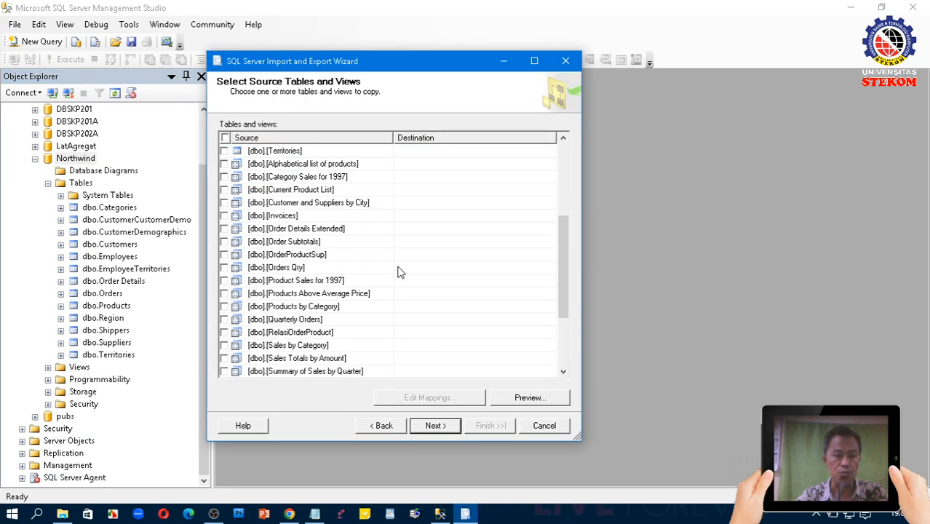
scroll(398, 272, up, 5)
scroll(399, 273, up, 2)
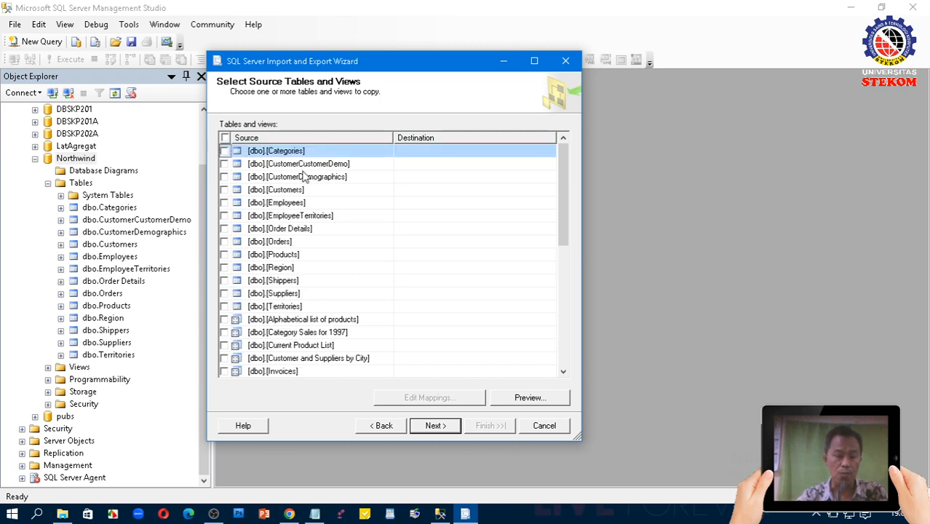
- Select all Northwind source tables and views for export
click(225, 138)
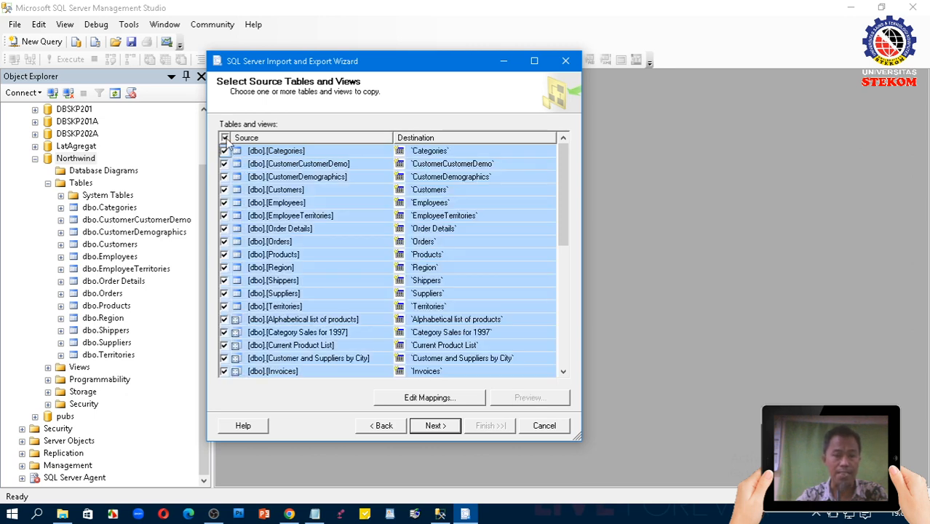
drag(570, 195, 567, 241)
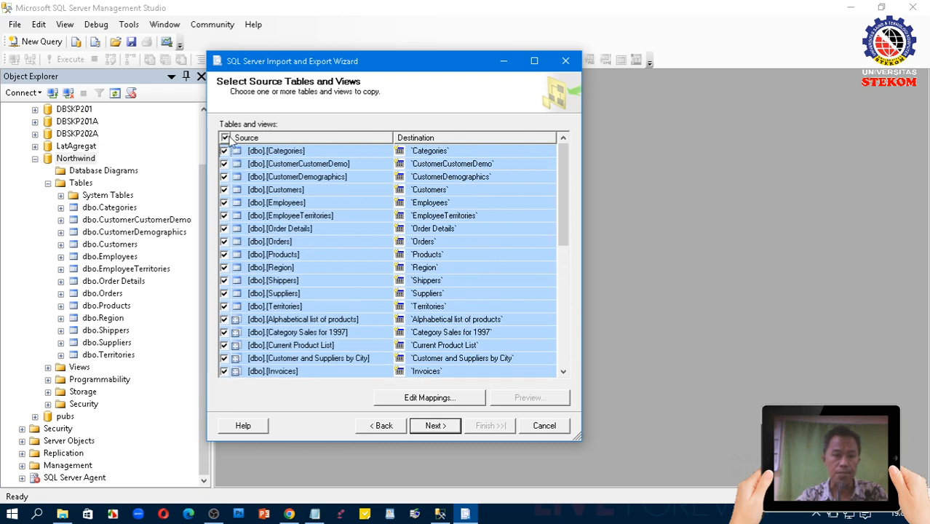
- Clear the selection of all Northwind source tables and views
click(225, 138)
click(279, 166)
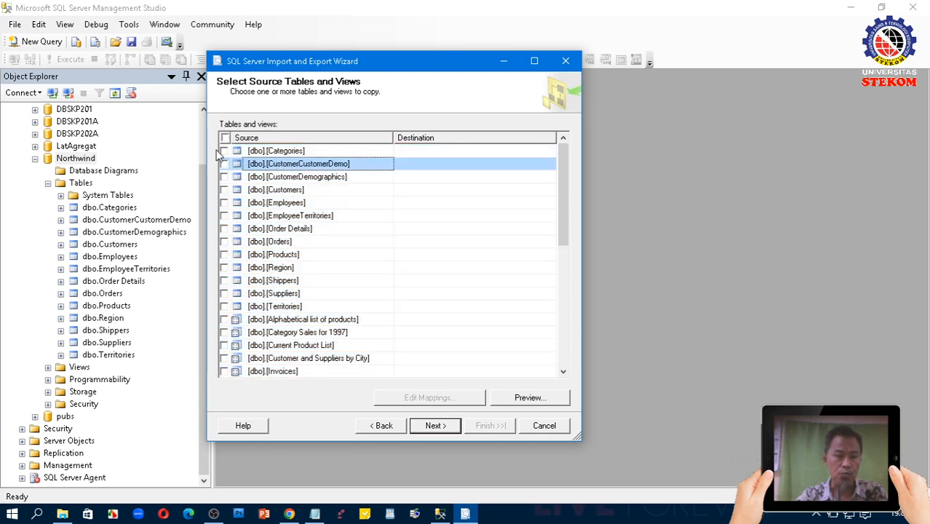
click(224, 190)
click(225, 203)
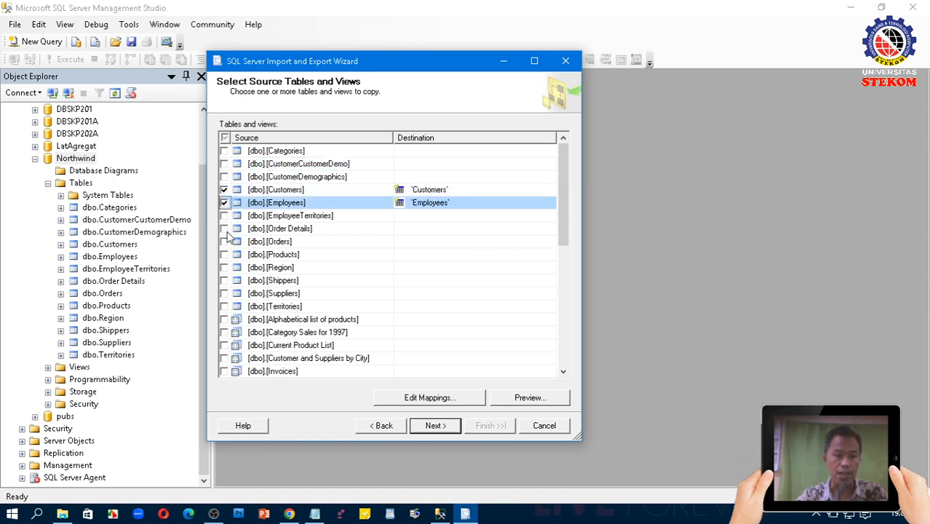
click(224, 255)
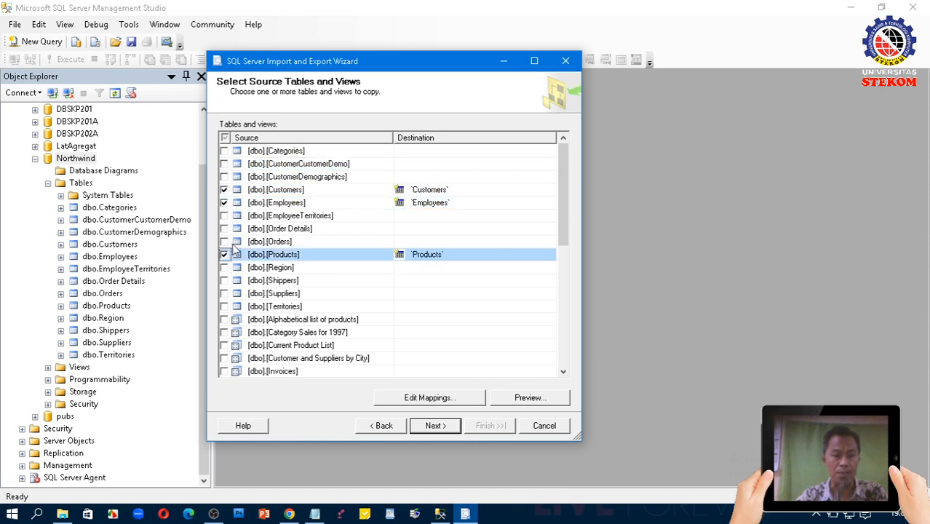
click(225, 254)
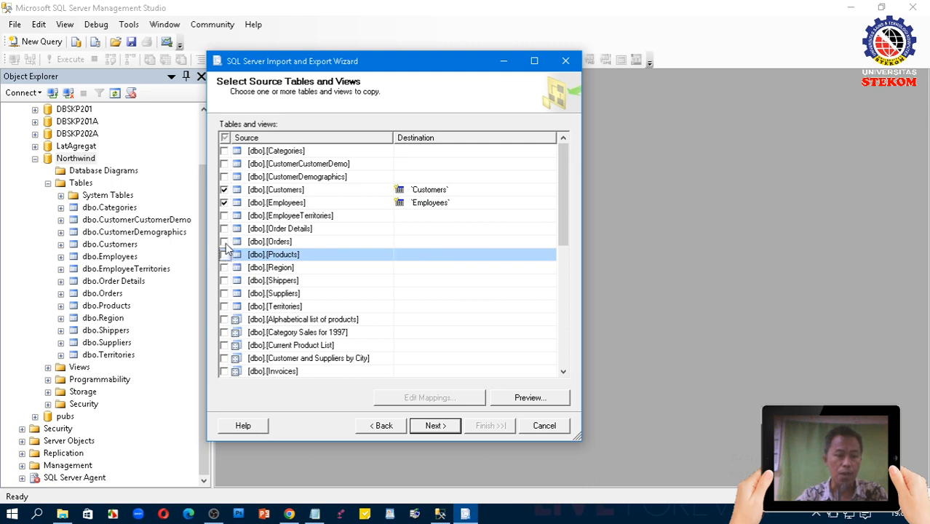
click(224, 203)
click(224, 190)
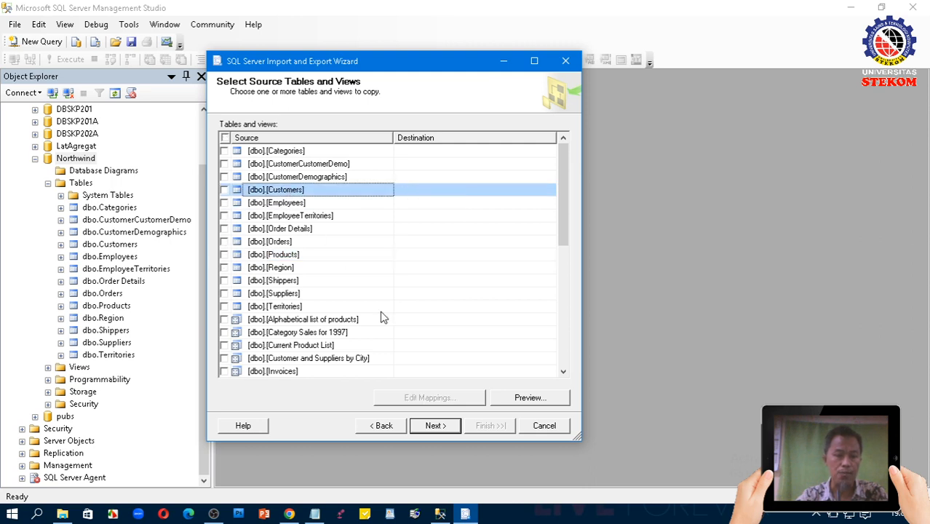
- Preview the data rows of the Customers source table and close the preview
click(518, 398)
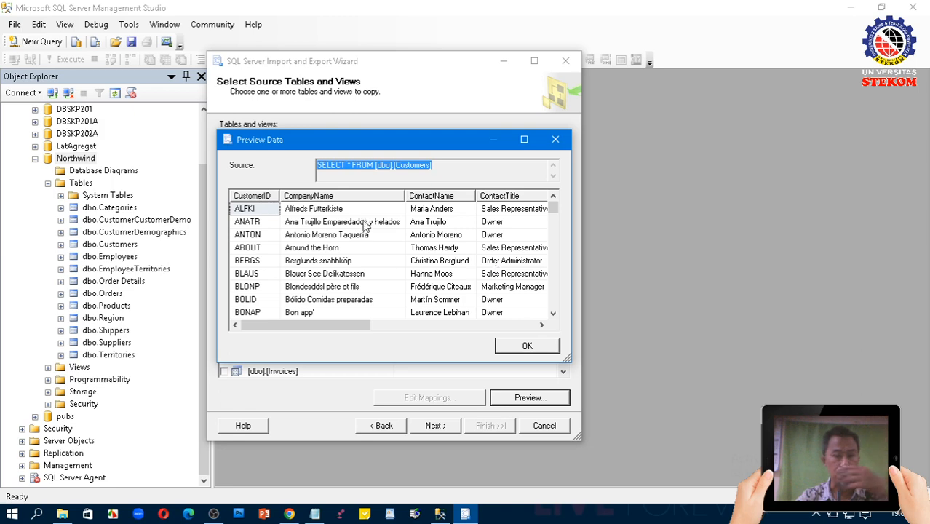
scroll(426, 235, down, 3)
mouse_move(556, 218)
mouse_down()
mouse_move(553, 315)
mouse_move(553, 206)
mouse_up()
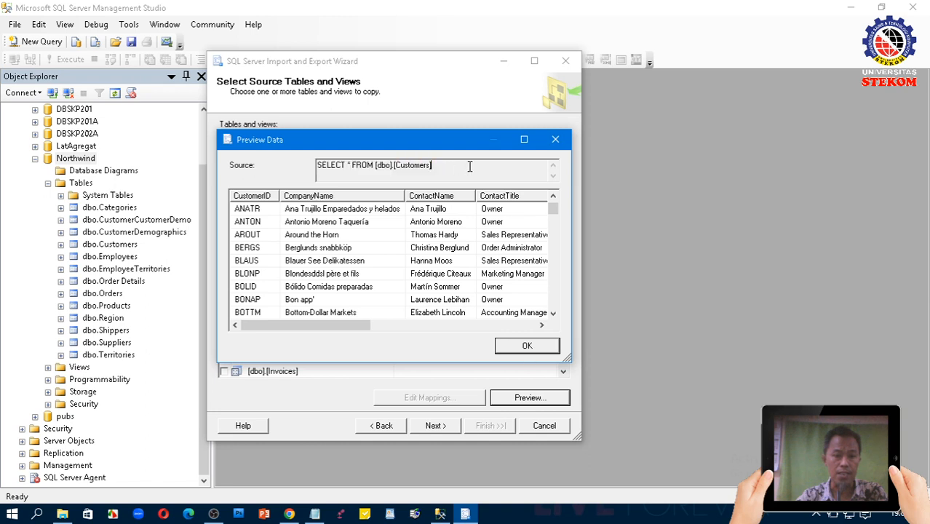
click(521, 348)
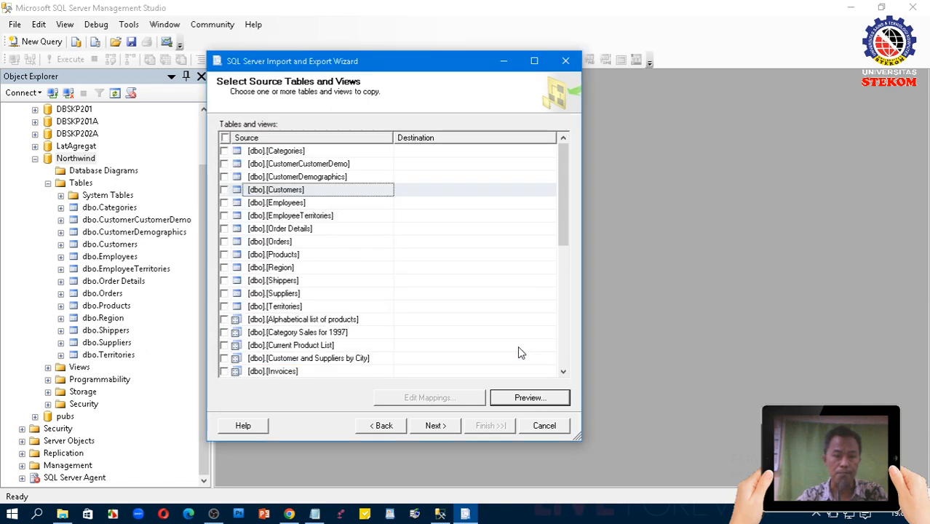
- Select the Customers, Employees and Products tables for export and continue to the data type mapping review
click(225, 190)
click(225, 203)
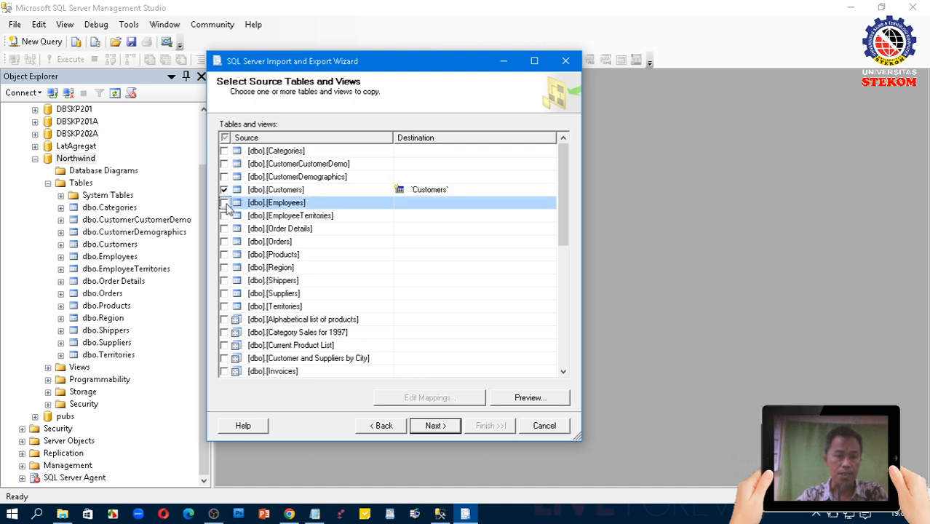
click(225, 255)
click(225, 255)
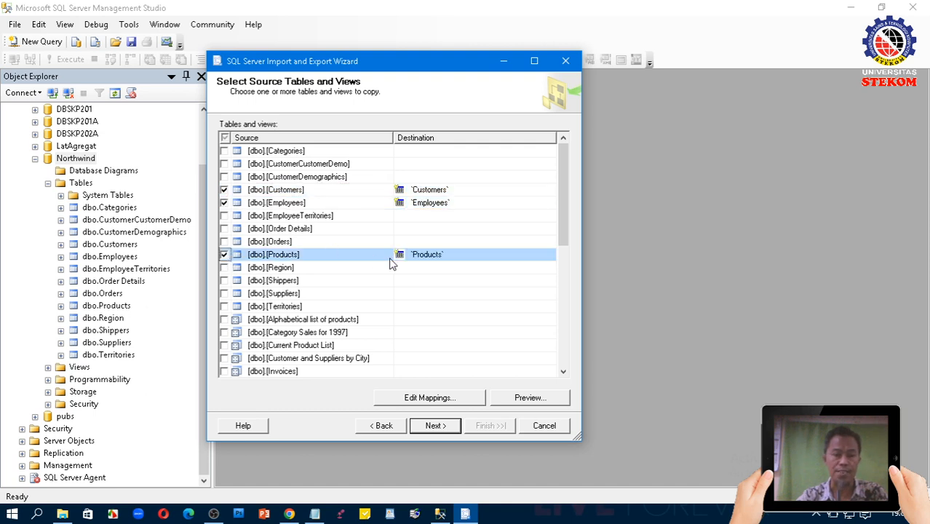
click(432, 427)
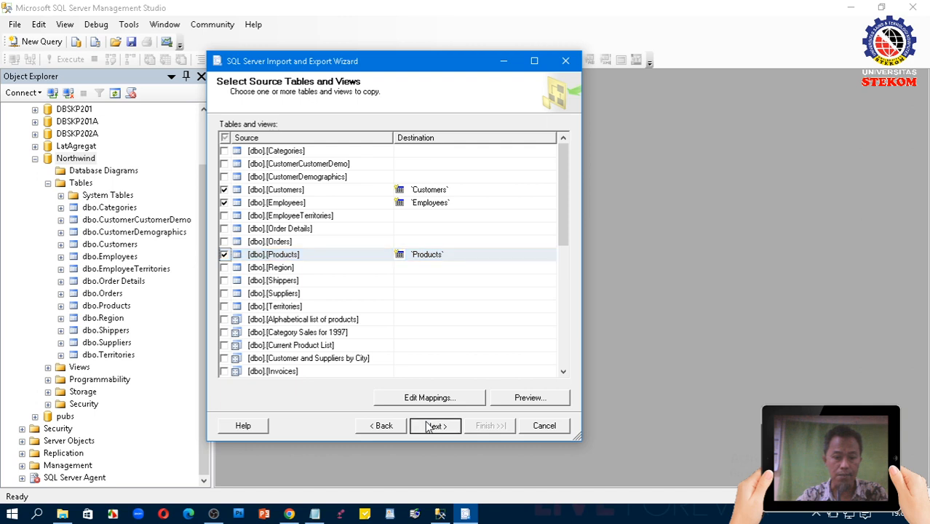
click(432, 427)
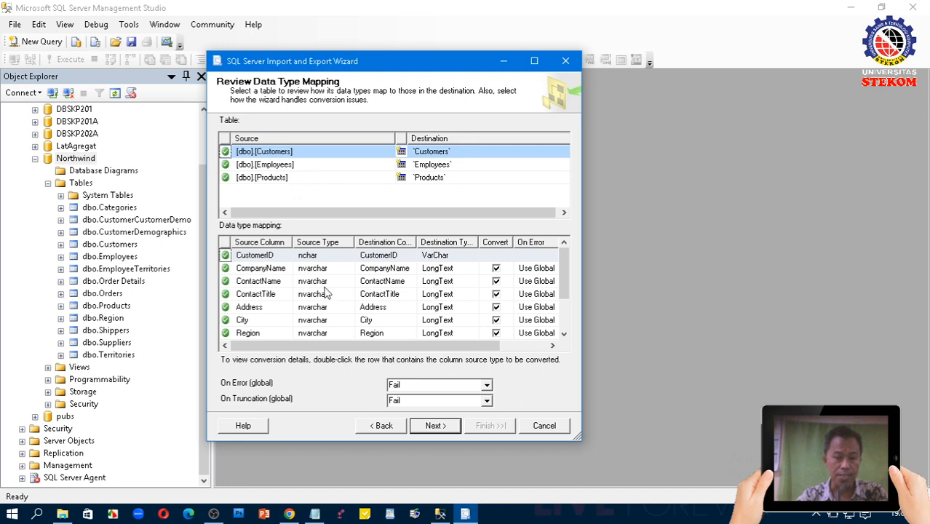
- Review the data type mappings of the Customers, Employees and Products tables and continue to the package run options
click(279, 166)
click(282, 152)
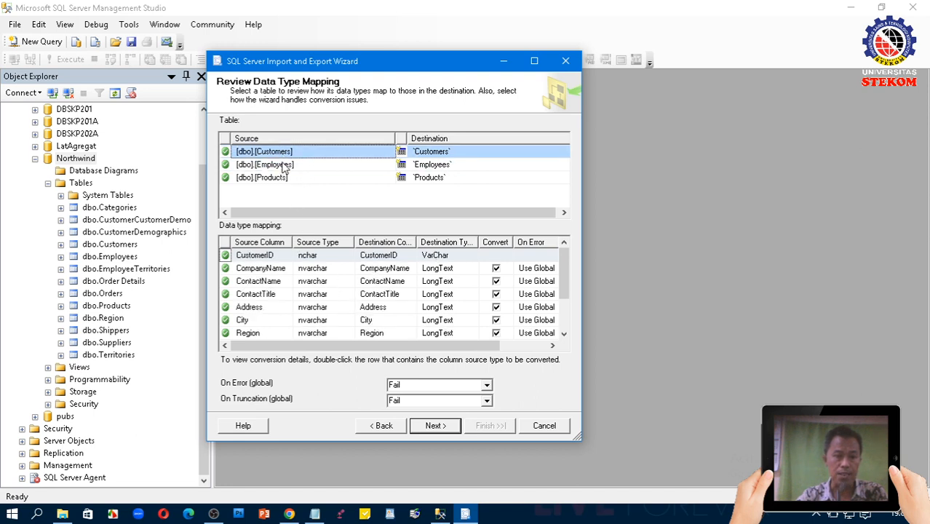
click(283, 165)
click(291, 178)
click(283, 152)
click(284, 165)
click(435, 425)
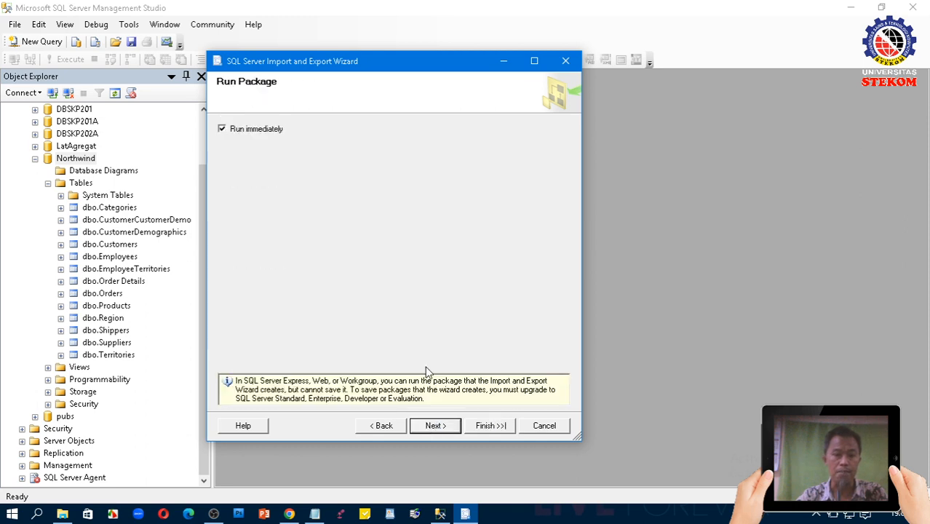
click(222, 129)
click(222, 129)
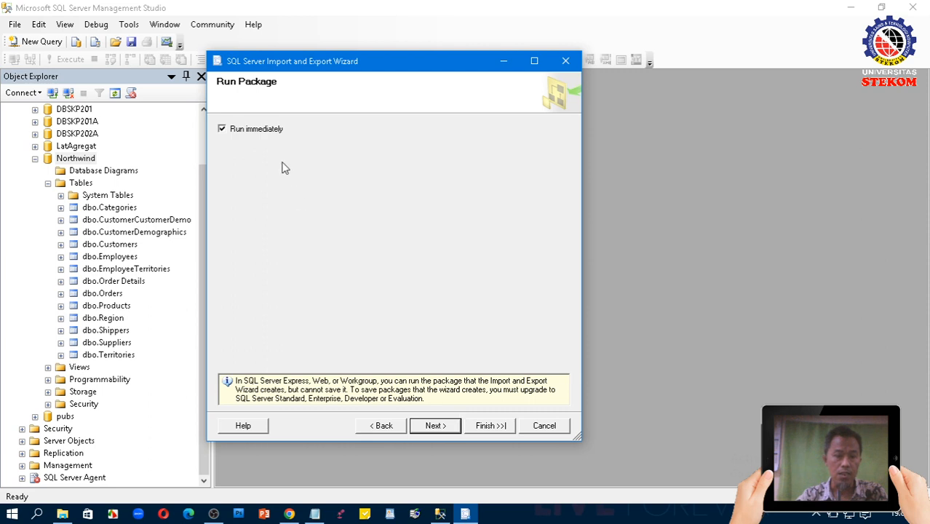
click(248, 131)
click(251, 130)
click(235, 133)
click(240, 131)
- Continue to the summary with immediate running enabled, run the export to completion and close the wizard
click(432, 427)
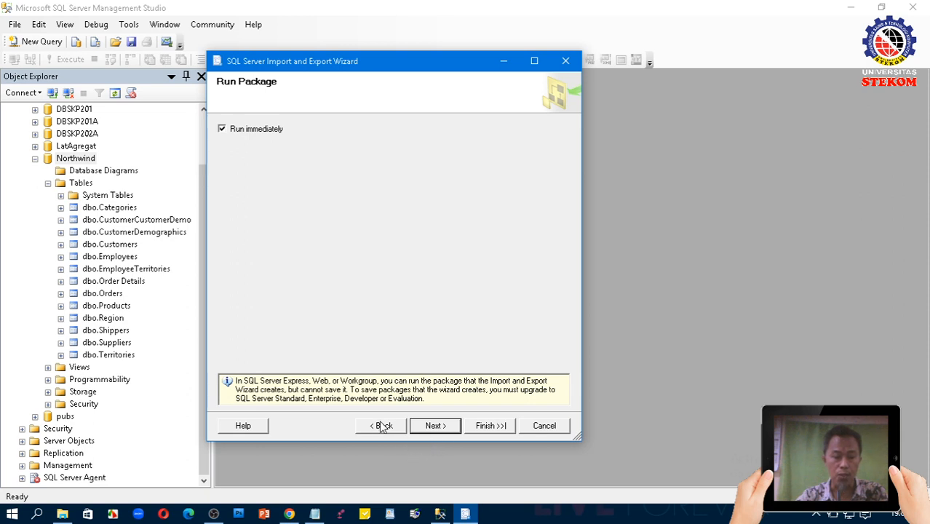
click(435, 425)
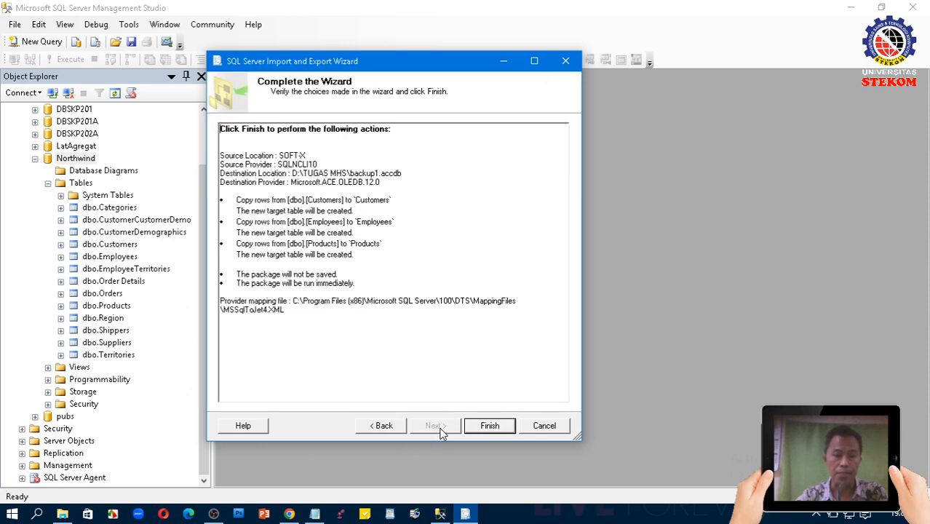
click(484, 433)
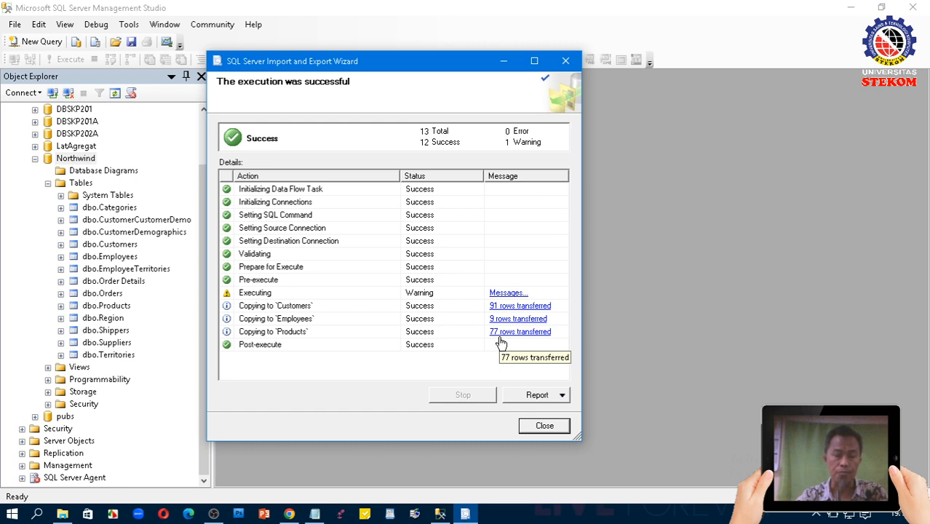
click(540, 426)
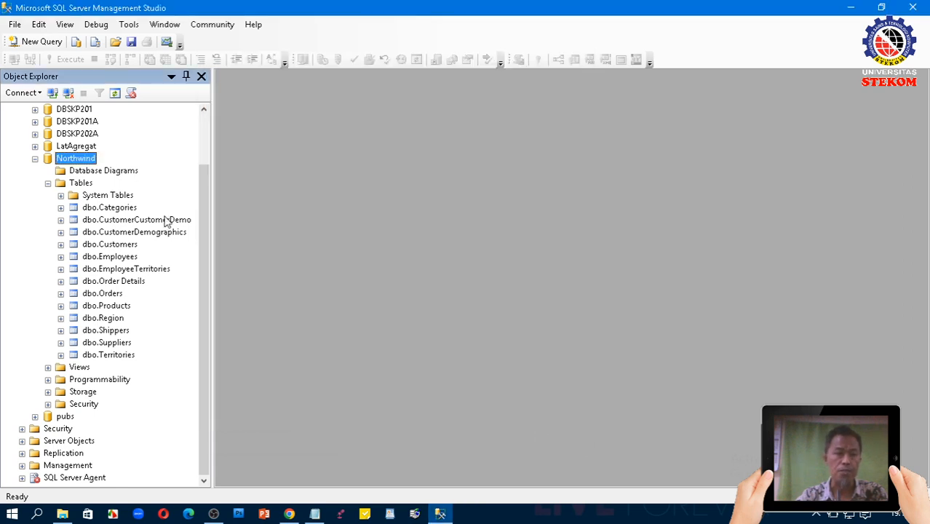
- Open backup1.accdb from the TUGAS MHS folder in File Explorer and enable its content in Access
click(62, 515)
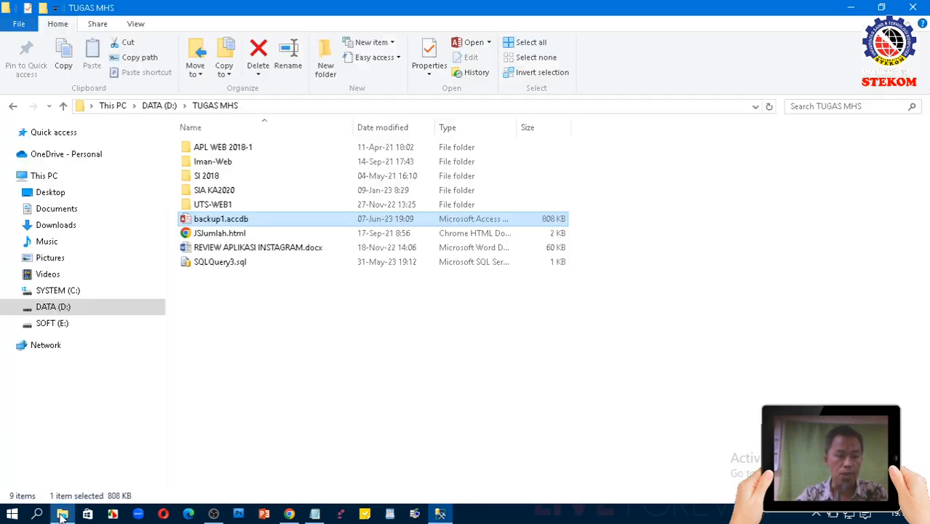
click(266, 341)
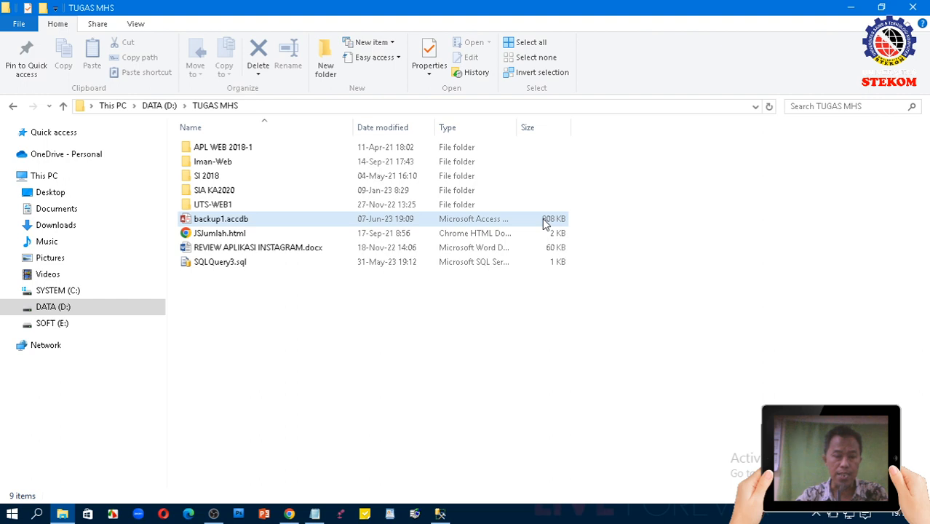
double_click(225, 218)
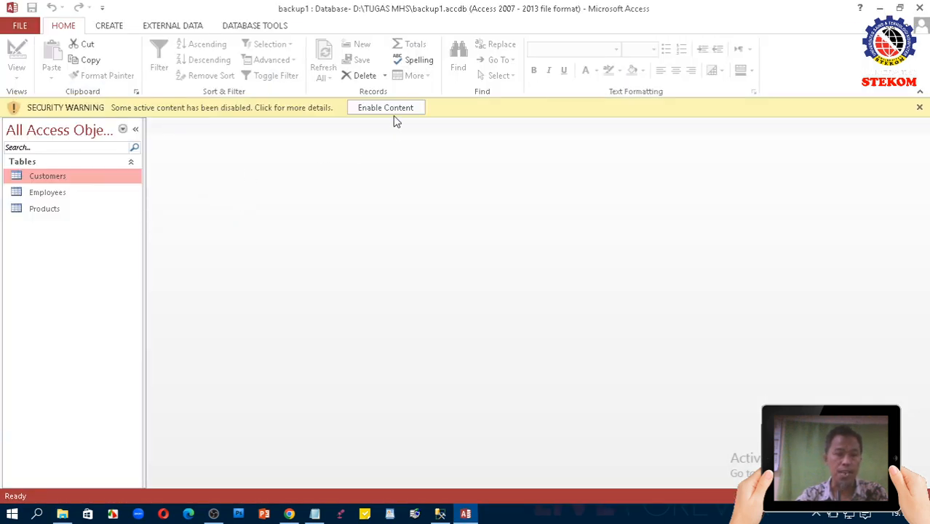
click(598, 391)
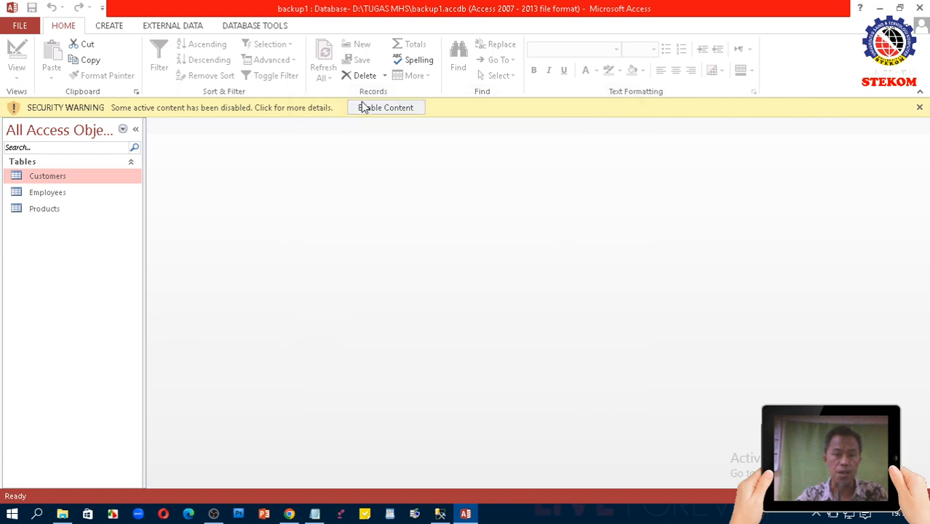
click(364, 107)
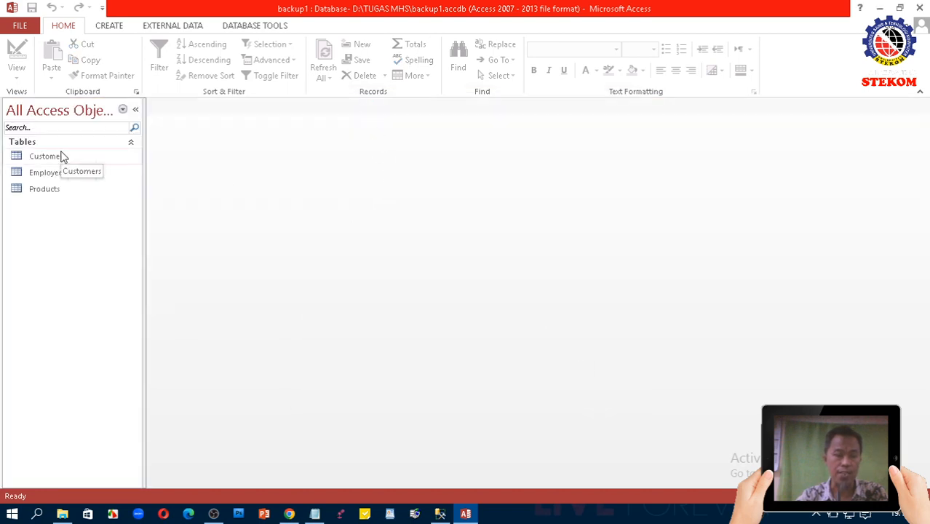
- Open the Customers table in Access, and select the top 1000 rows of Northwind's dbo.Customers in SQL Server Management Studio
double_click(50, 160)
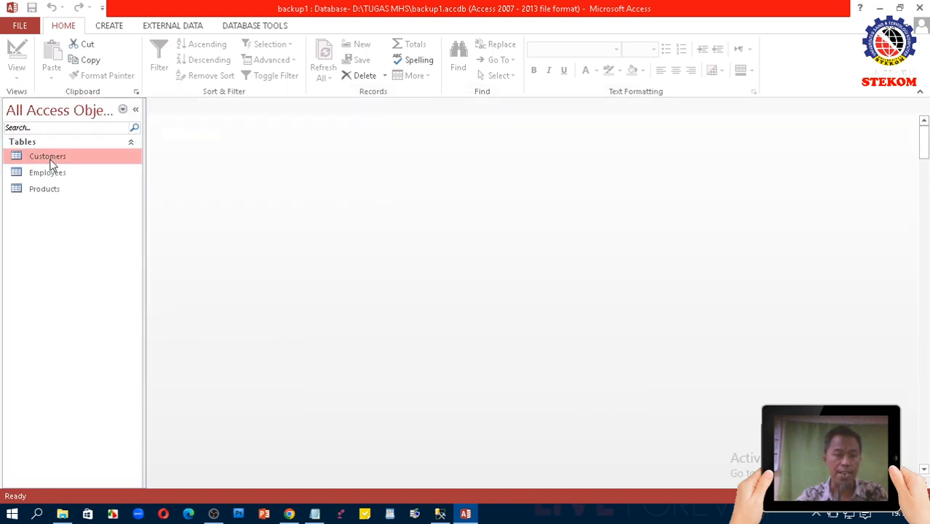
key(alt+Tab)
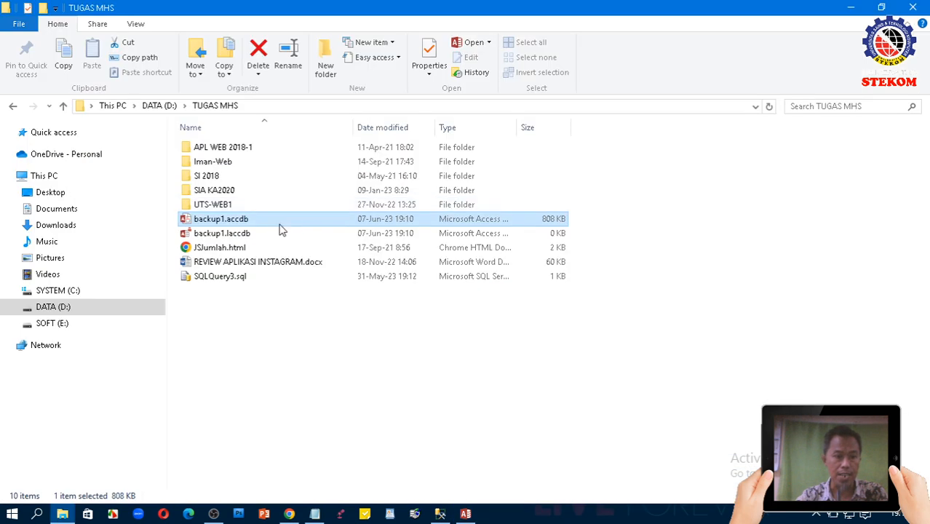
key(alt+Tab)
key(Tab)
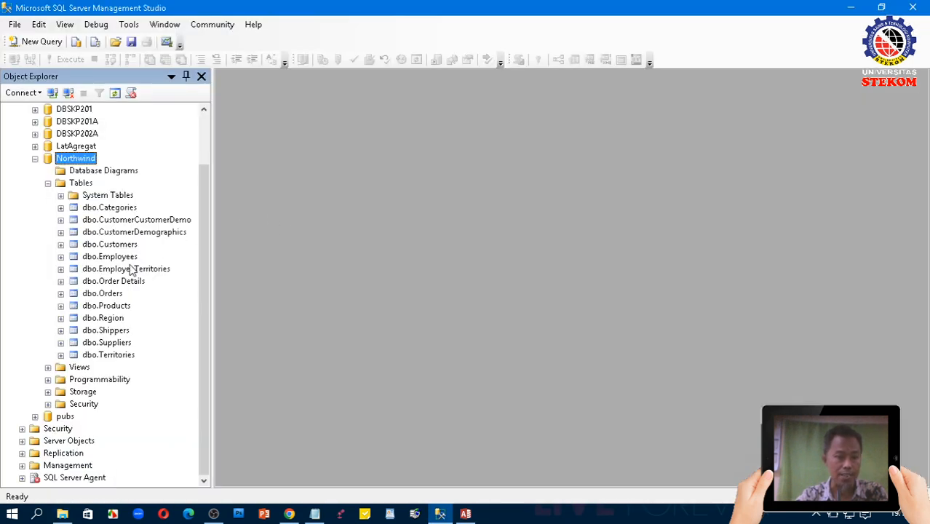
click(108, 244)
right_click(108, 245)
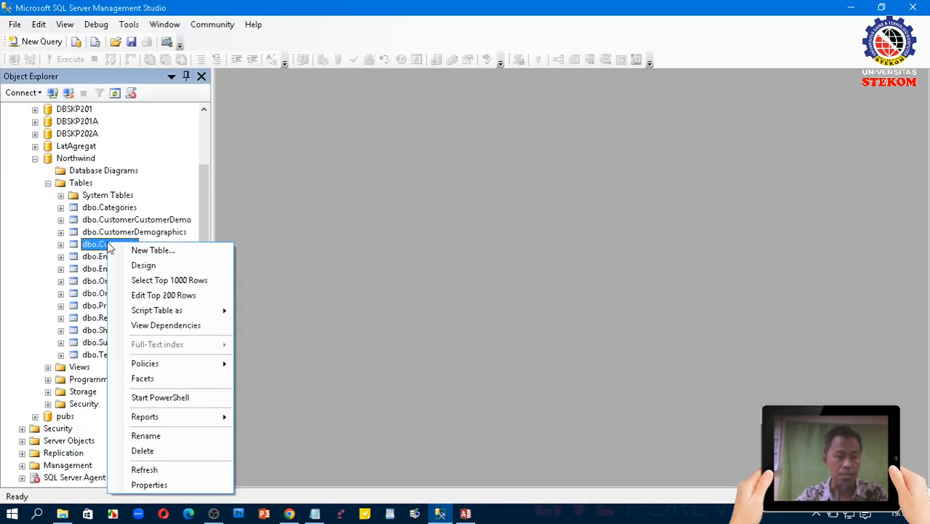
click(153, 281)
click(399, 278)
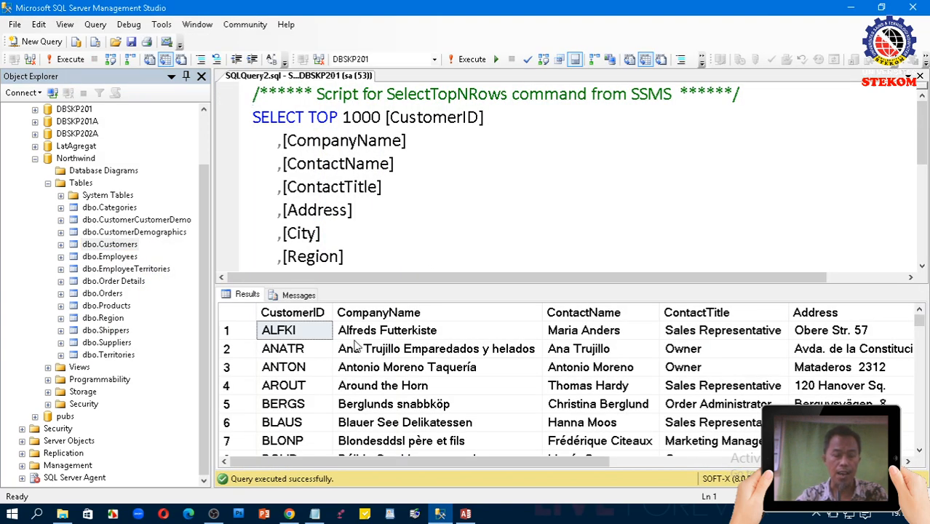
- Compare the exported Customers records in Access with the dbo.Customers query results in SQL Server Management Studio
key(alt+Tab)
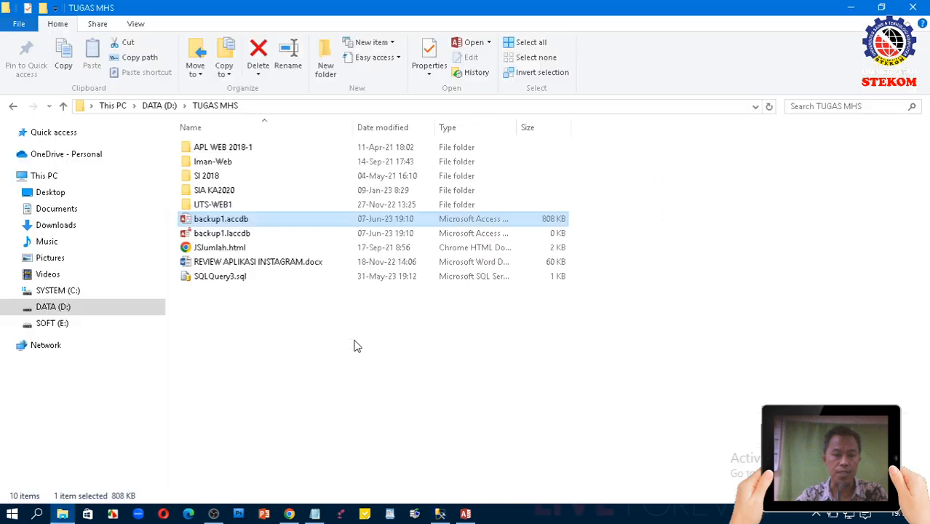
key(alt+Tab)
key(alt+Tab)
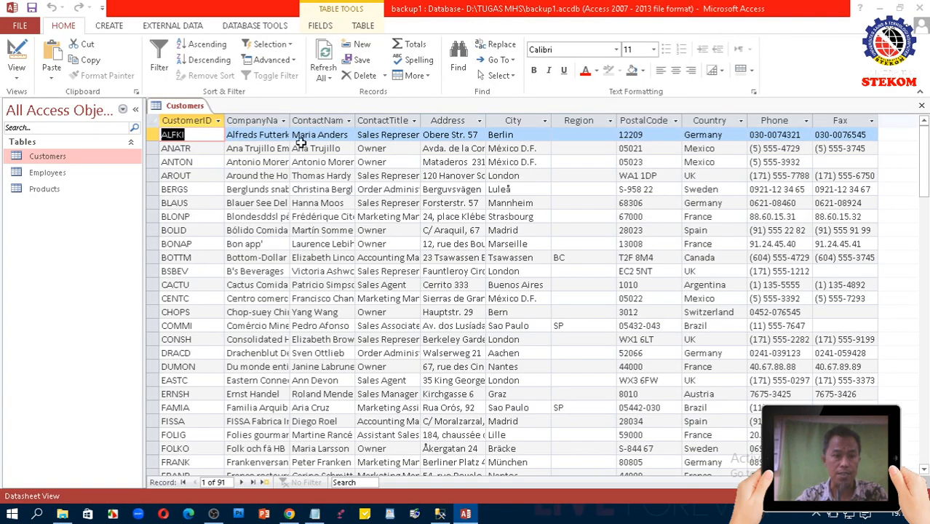
click(270, 135)
drag(289, 117, 351, 118)
key(alt+Tab)
key(alt+Tab)
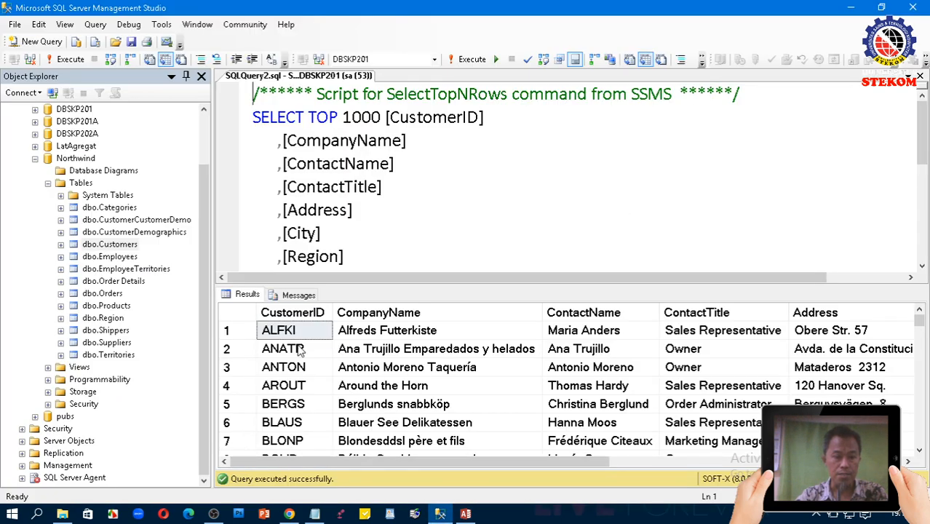
- Close the Customers query and open the top 200 rows of dbo.Customers in the editing grid
right_click(337, 79)
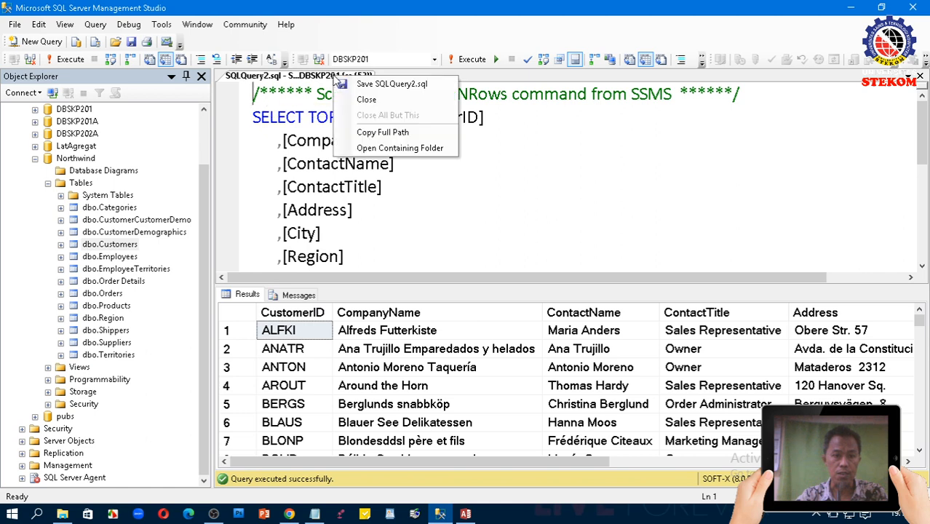
click(370, 99)
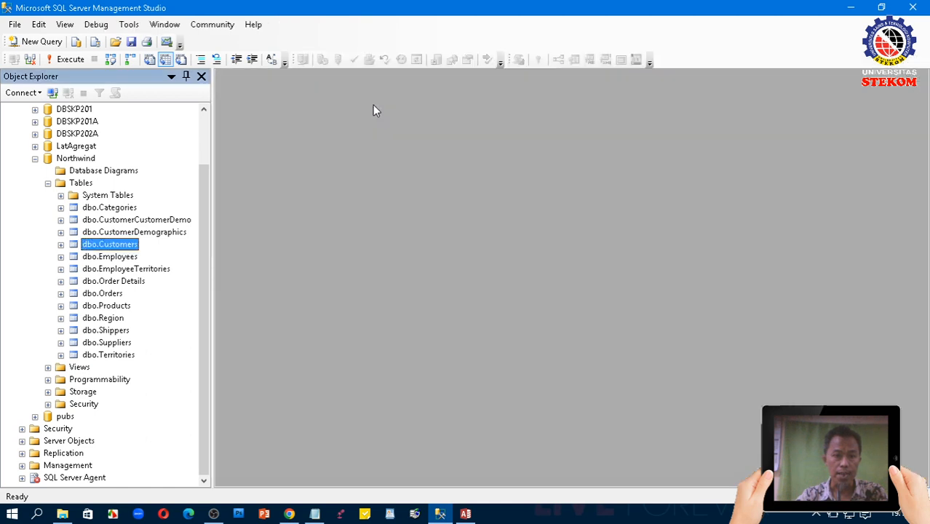
right_click(119, 248)
click(165, 295)
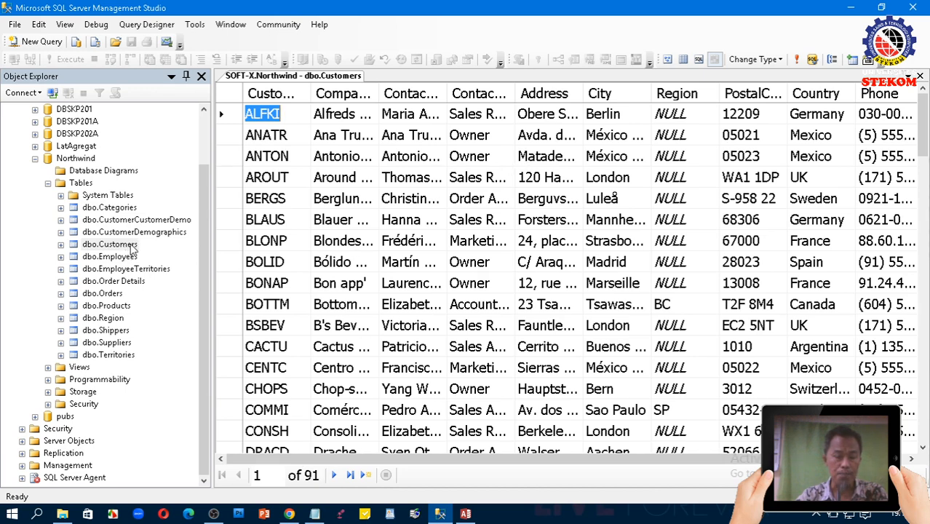
- Switch to Access, open the exported Employees and Products tables, and look over their records
key(alt+Tab)
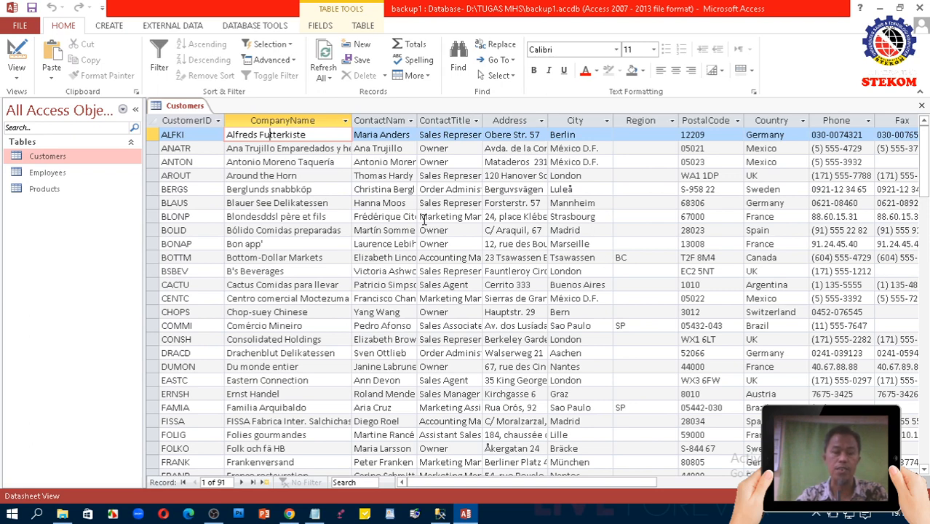
double_click(48, 174)
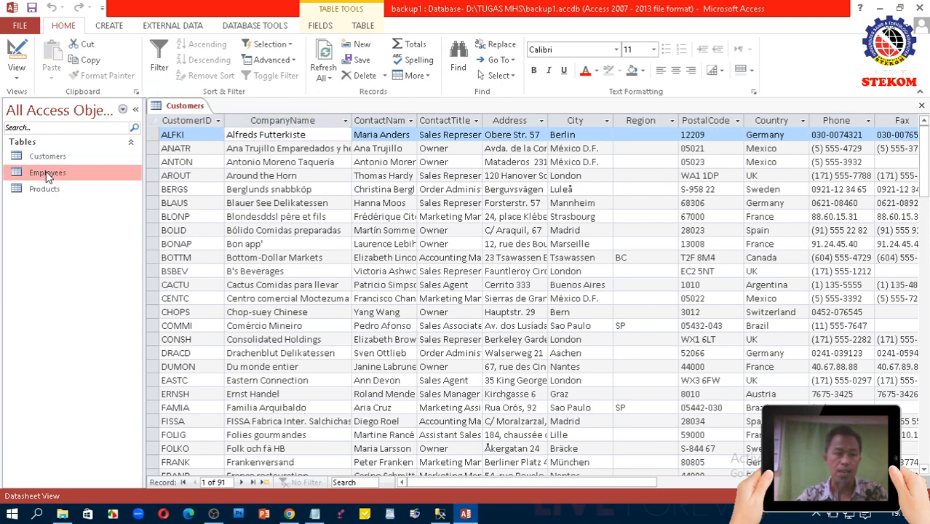
double_click(53, 187)
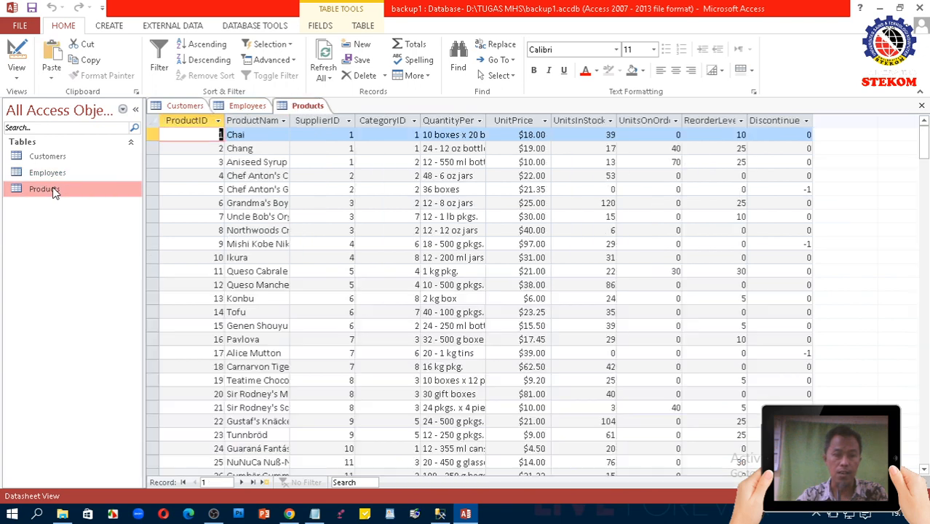
double_click(48, 172)
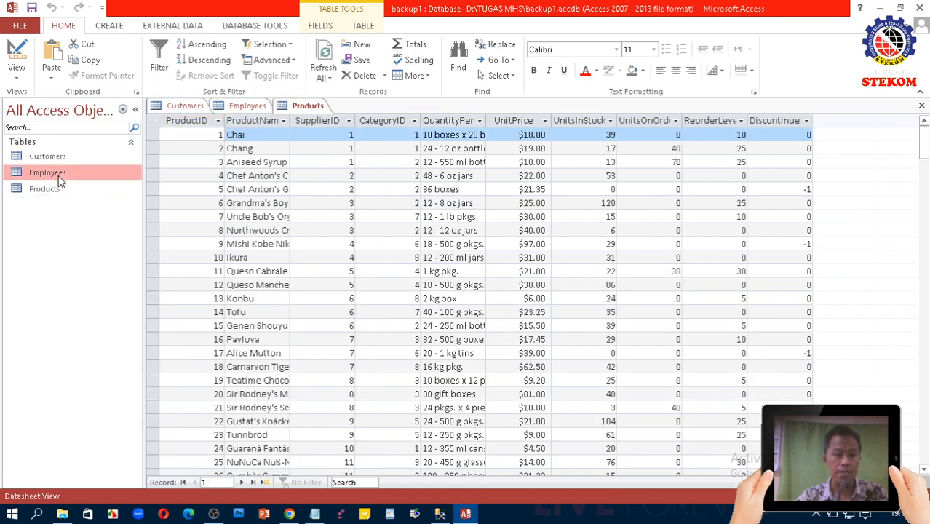
click(56, 158)
double_click(55, 159)
double_click(47, 173)
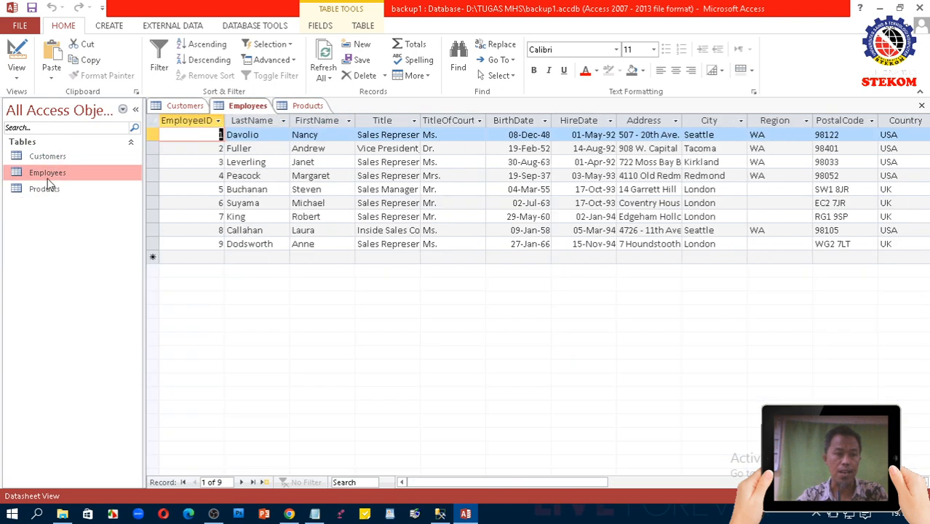
double_click(44, 187)
click(47, 171)
double_click(47, 172)
click(49, 160)
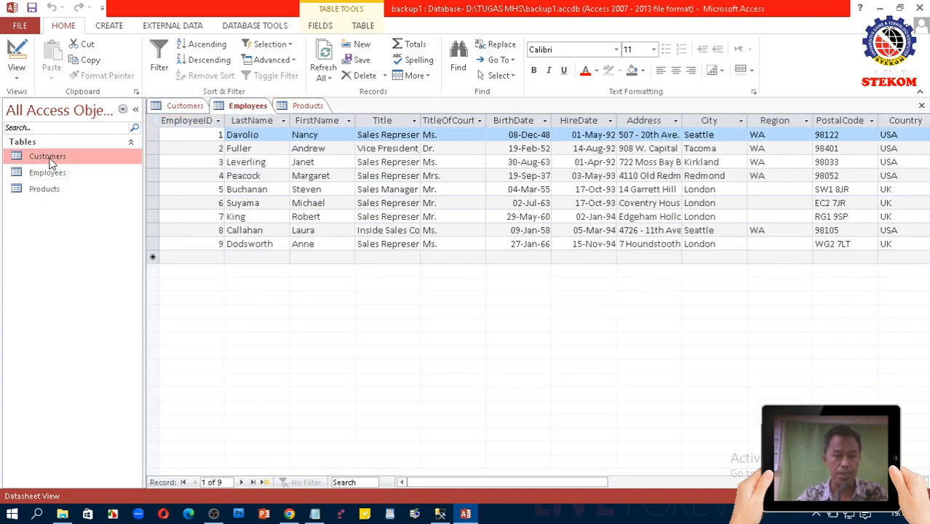
- Close Access without saving the Customers layout changes, and close the dbo.Customers editing grid in SQL Server Management Studio
click(917, 11)
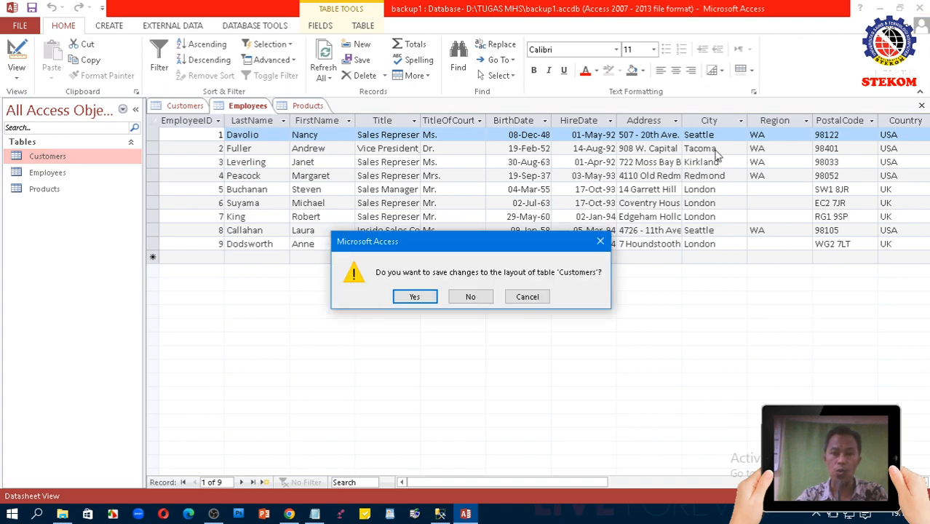
click(471, 296)
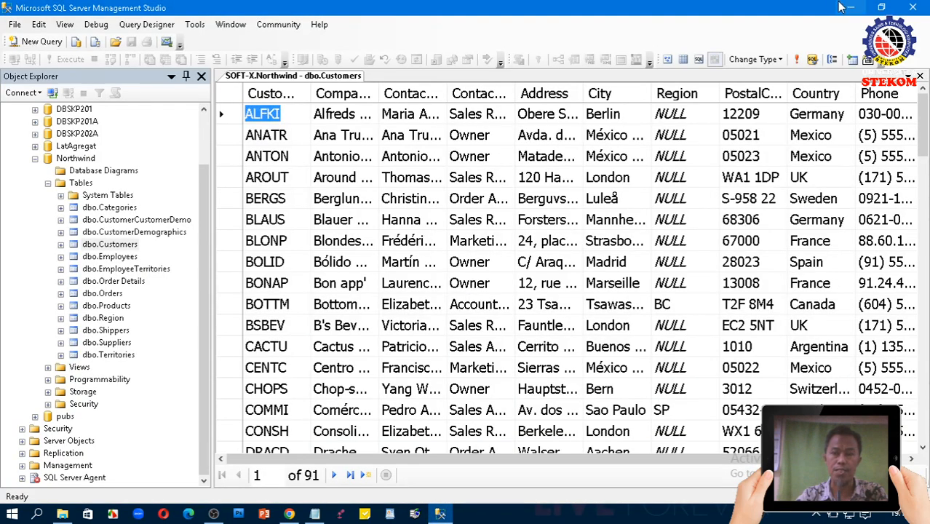
right_click(333, 78)
click(347, 102)
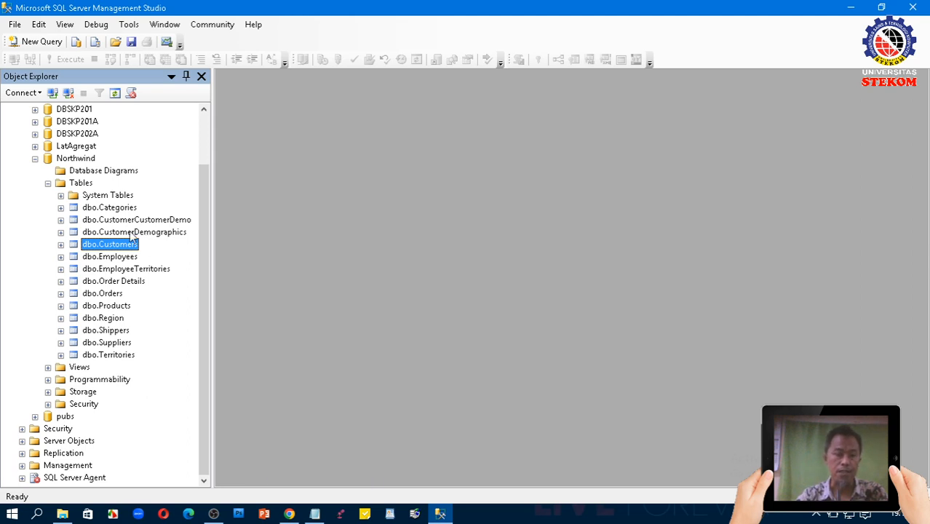
- Collapse the Northwind database and check which tables DBSKP202A contains
click(48, 183)
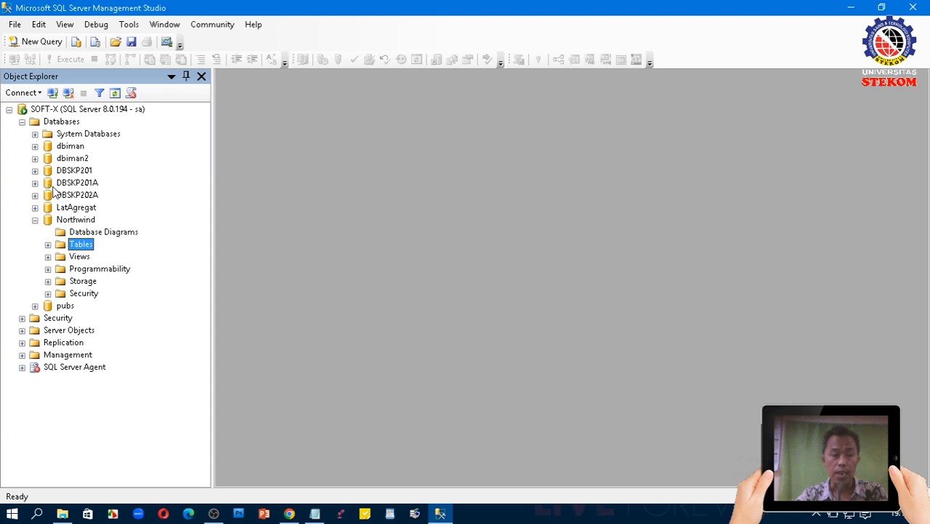
click(74, 220)
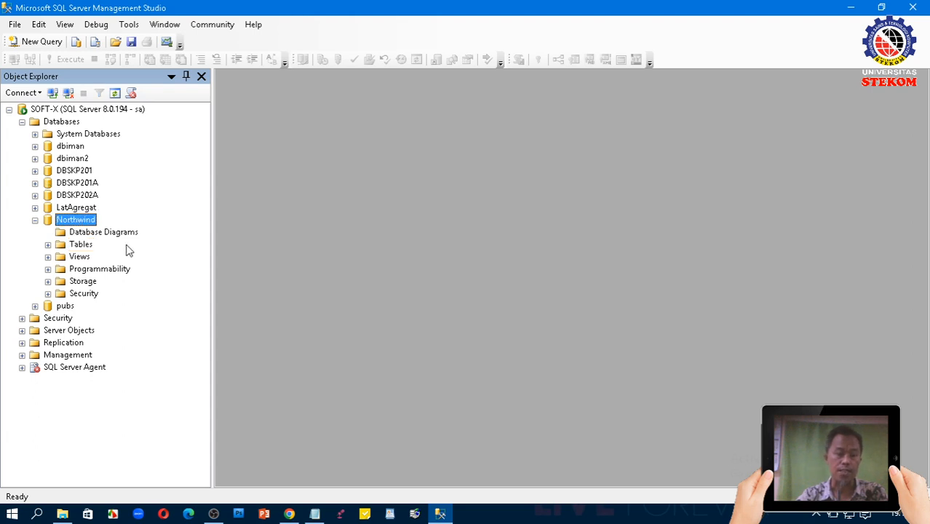
click(35, 220)
click(35, 195)
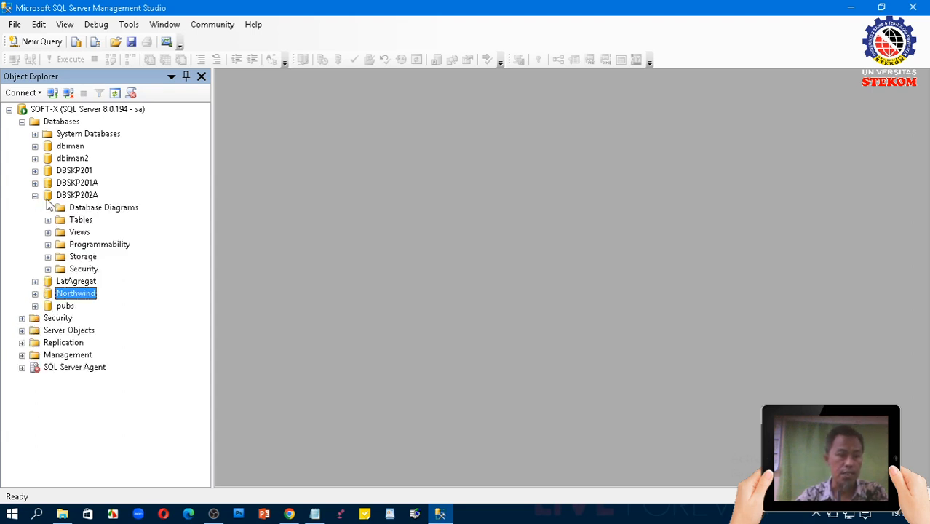
click(48, 220)
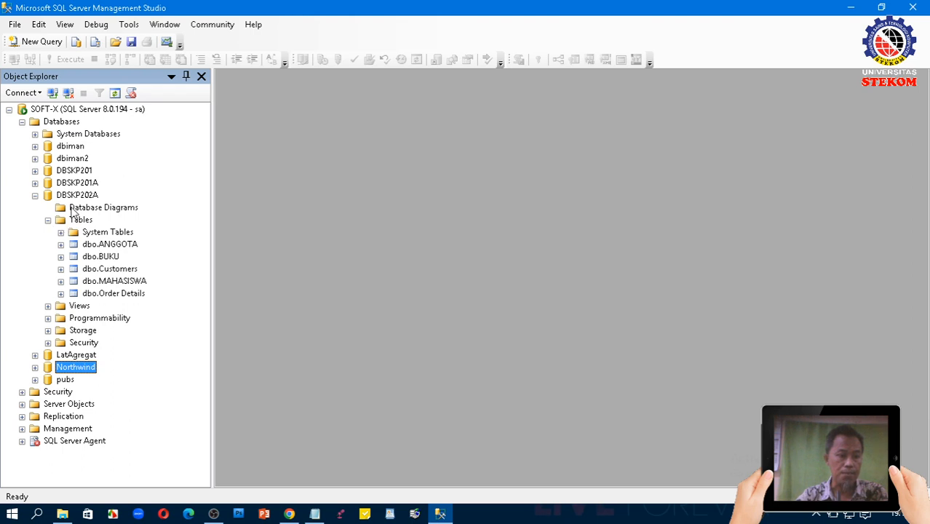
click(35, 195)
- Expand the tables of the DBSKP201A database and select dbo.MHS2
click(67, 185)
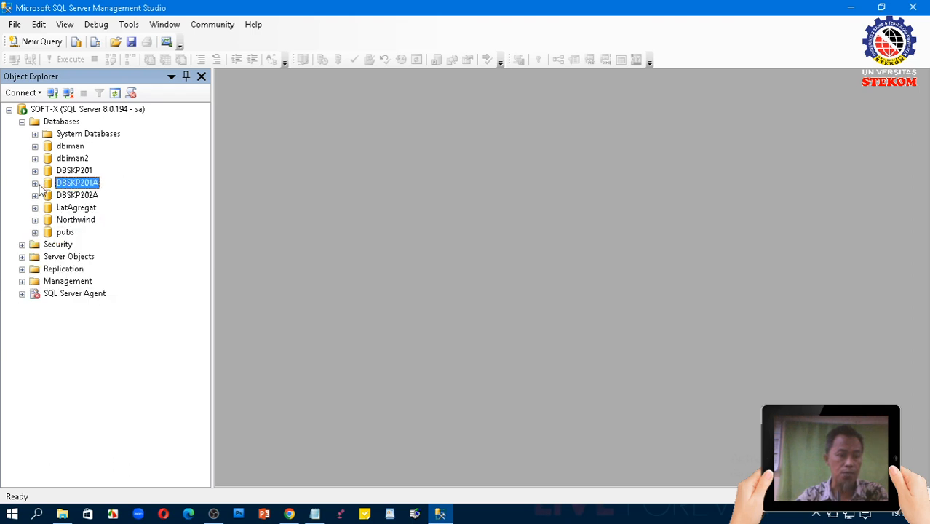
click(36, 183)
click(100, 233)
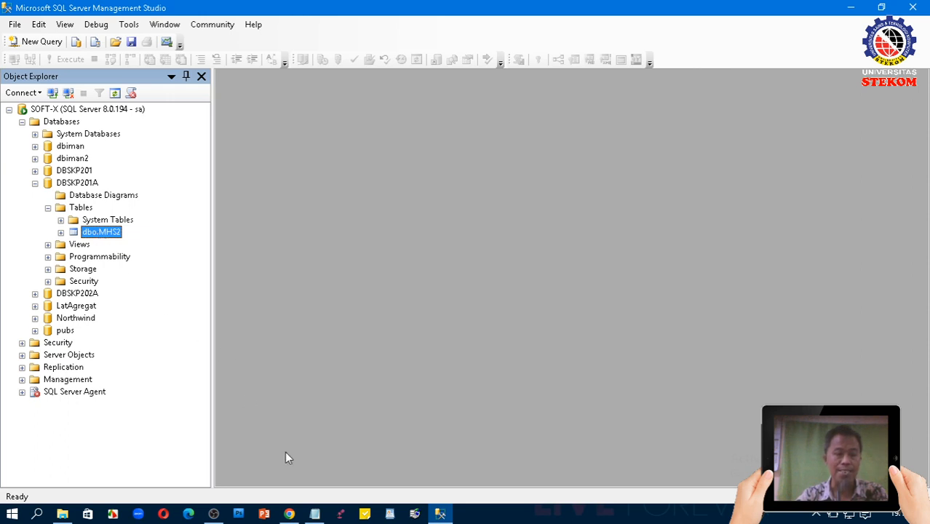
- Reopen backup1.accdb from the TUGAS MHS folder in File Explorer, and view the last records of its Customers table
click(62, 514)
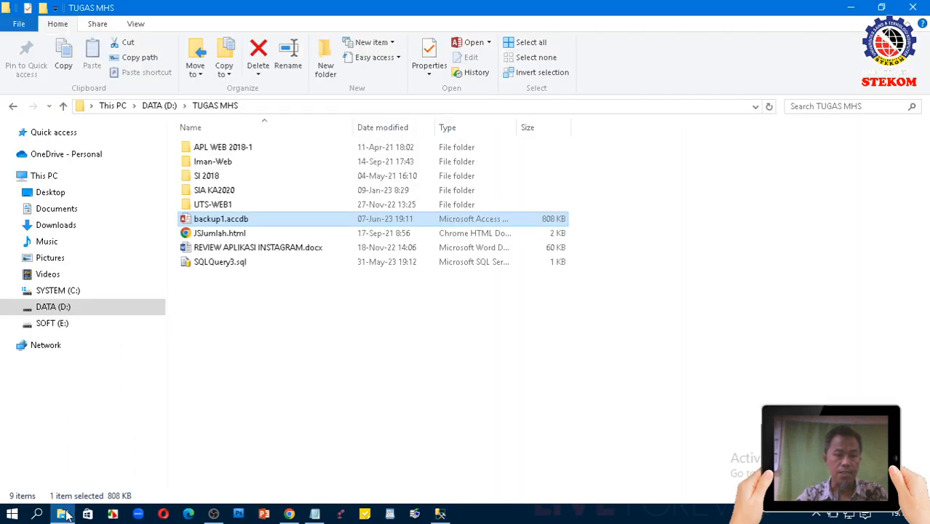
double_click(236, 219)
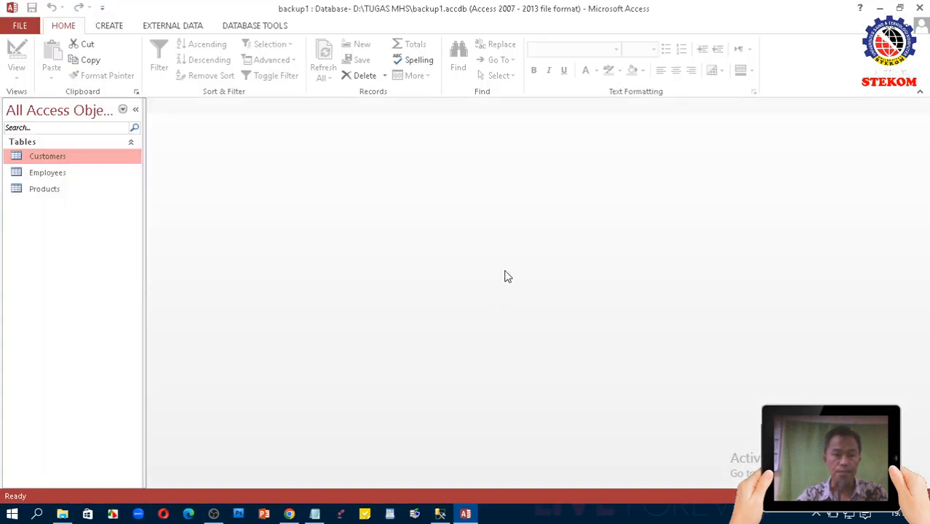
click(597, 391)
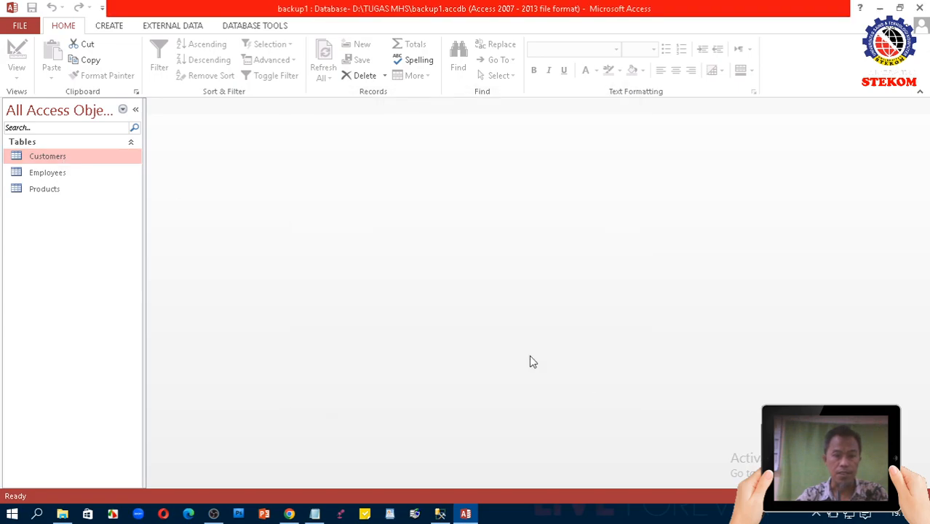
double_click(75, 156)
scroll(329, 293, down, 13)
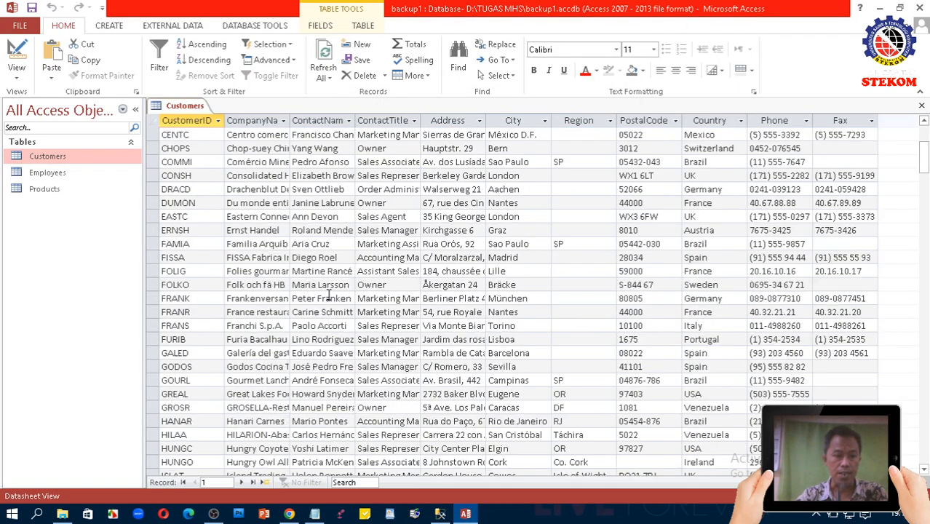
scroll(329, 294, down, 14)
scroll(195, 216, up, 2)
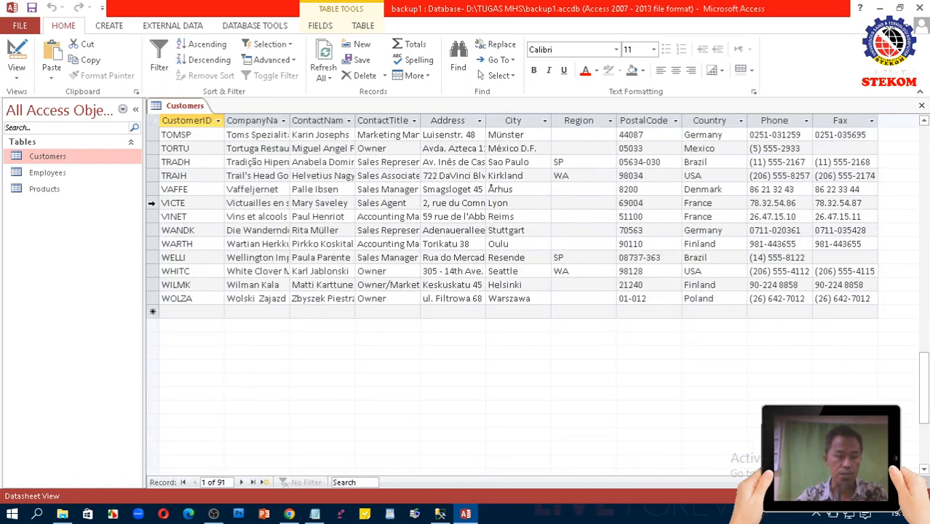
- Delete the Customers records from TRADH through WOLZA and confirm the deletion
drag(149, 298, 149, 182)
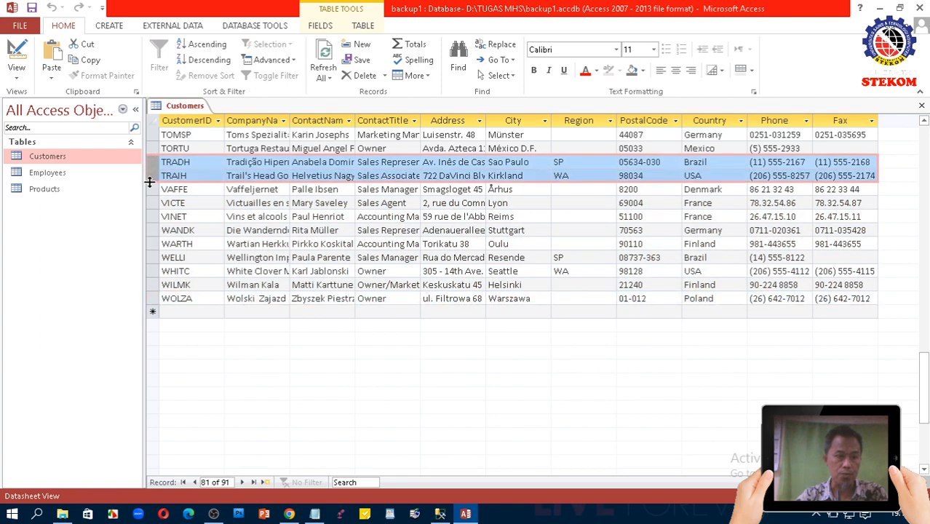
drag(148, 298, 151, 162)
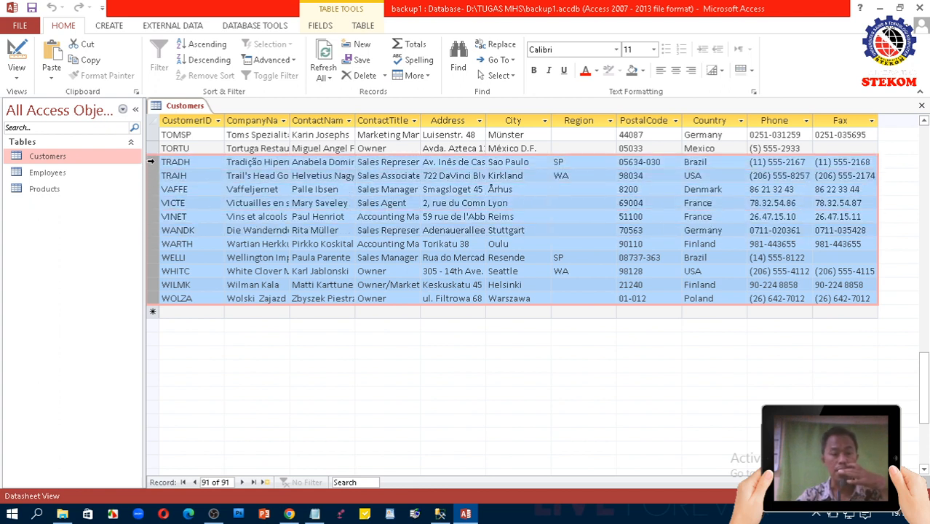
right_click(150, 162)
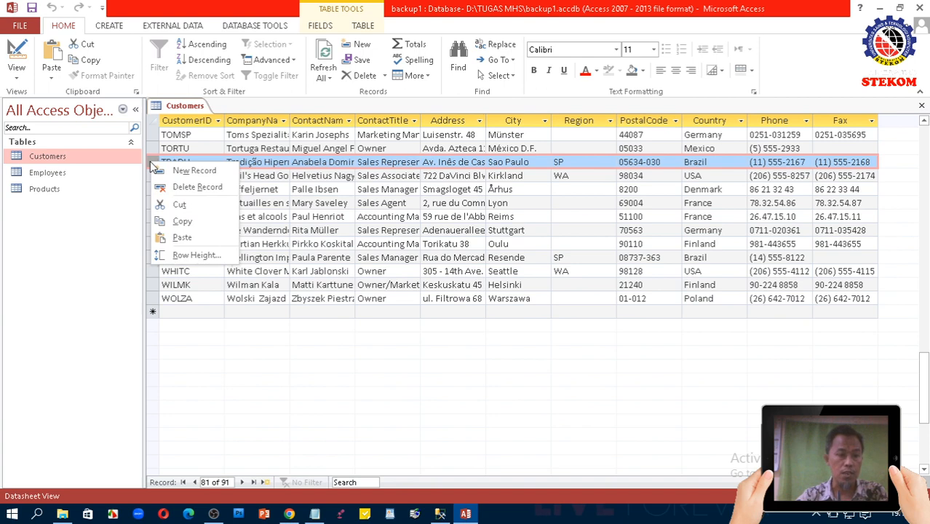
click(151, 162)
shift+click(153, 298)
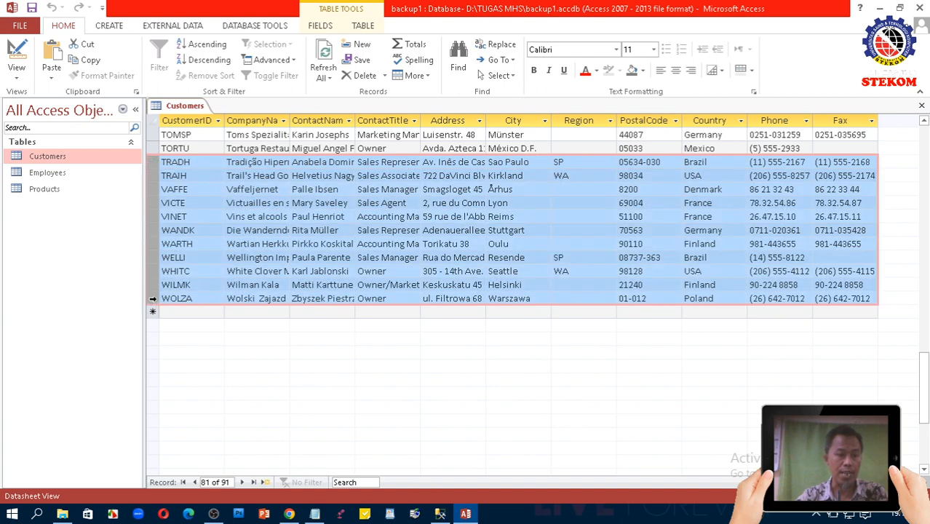
right_click(153, 299)
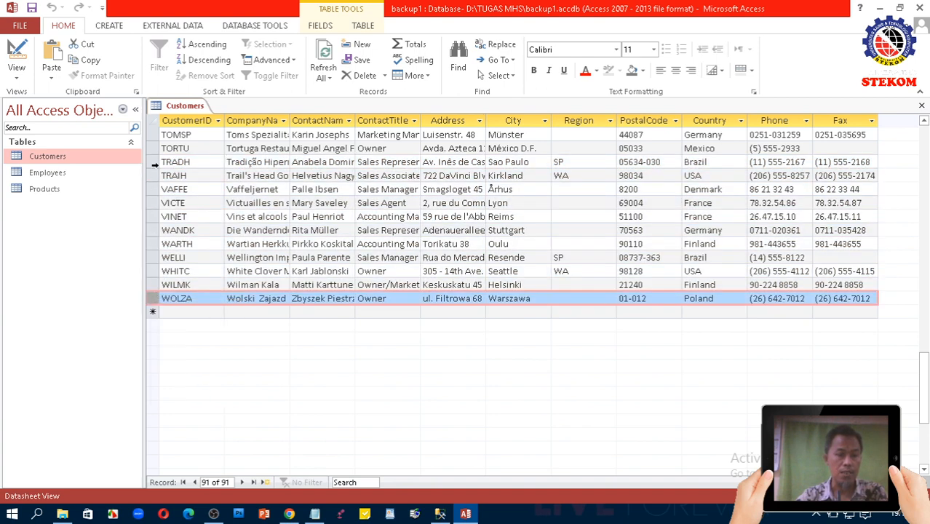
key(Escape)
shift+click(150, 161)
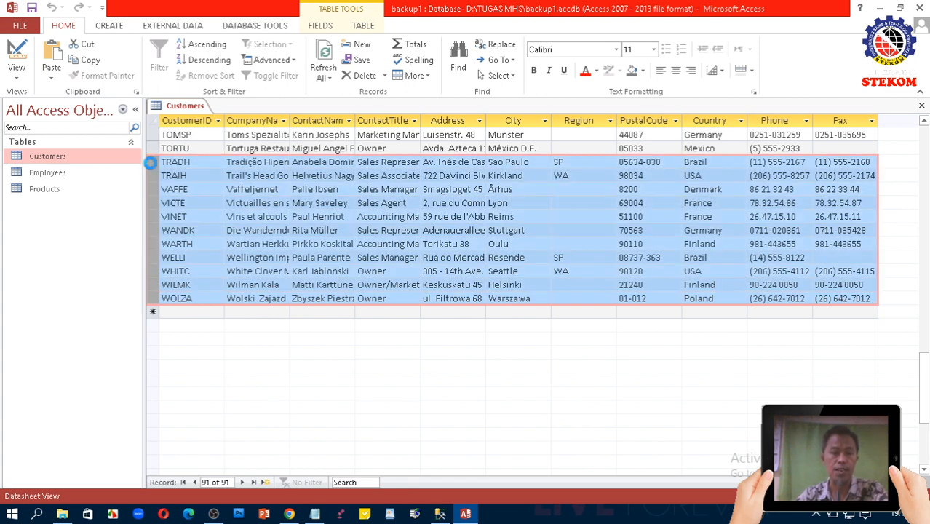
key(Delete)
click(441, 305)
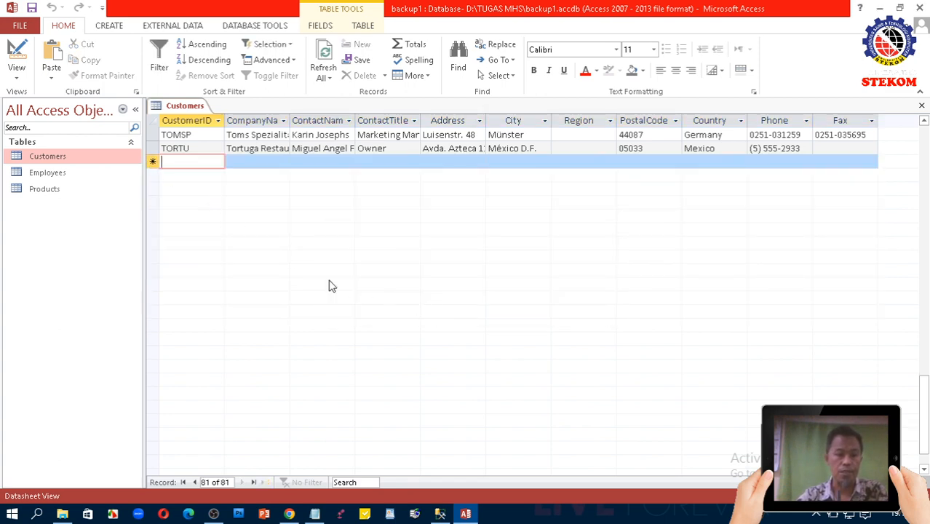
- Check the final remaining records of the Customers table, and close Access
key(Up)
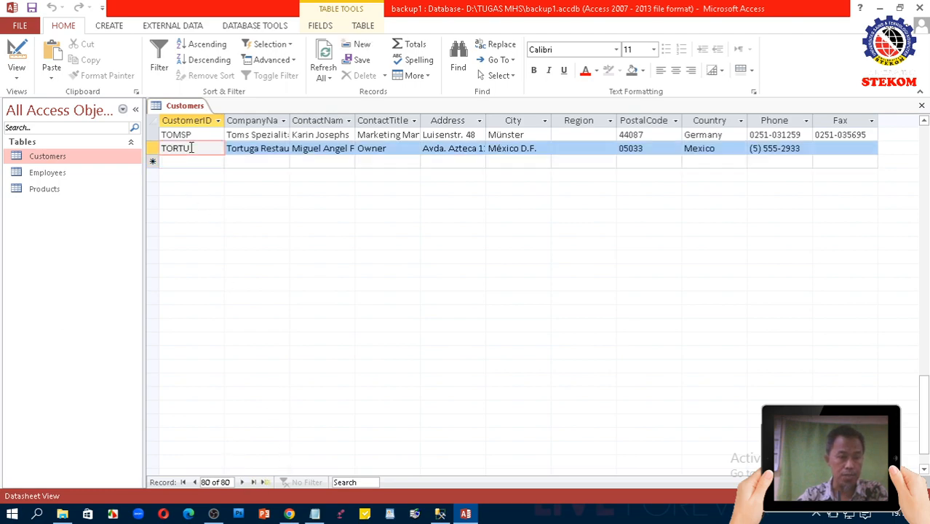
scroll(212, 182, up, 1)
key(Up)
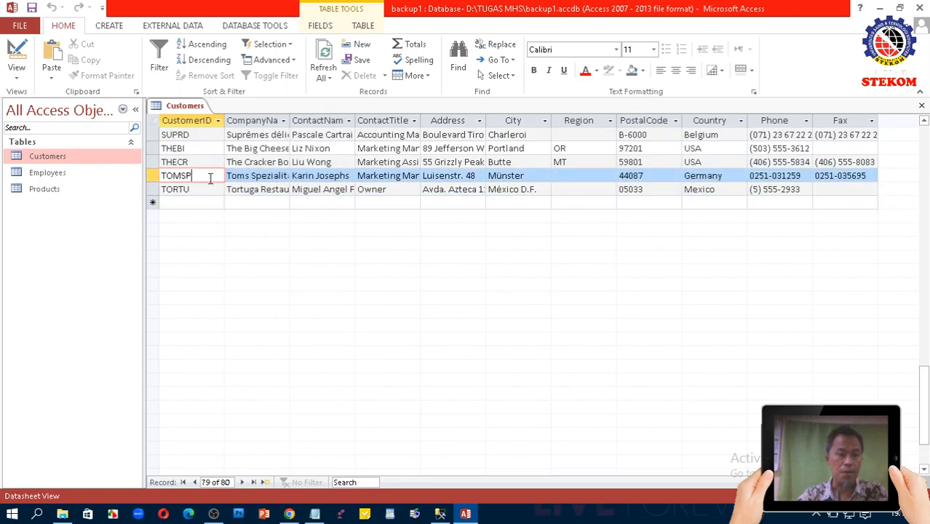
scroll(210, 181, up, 6)
scroll(210, 180, down, 3)
scroll(211, 181, up, 3)
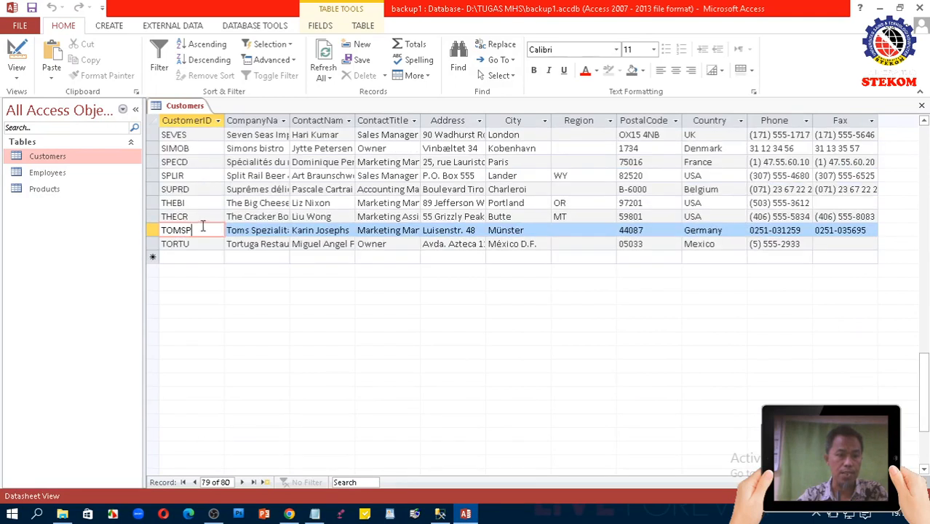
click(200, 245)
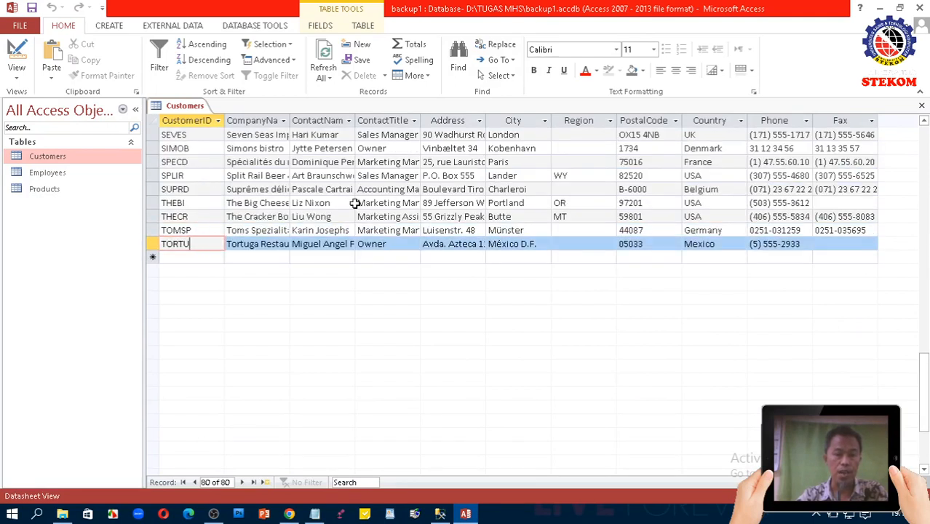
click(919, 10)
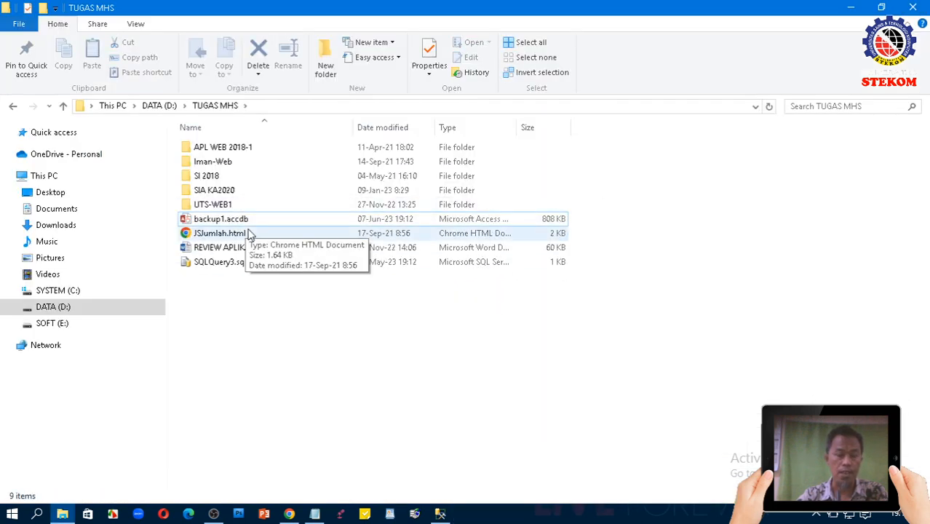
- Switch to SQL Server Management Studio, start the Import Data wizard for the DBSKP201A database, and continue to choosing the data source
key(alt+Tab)
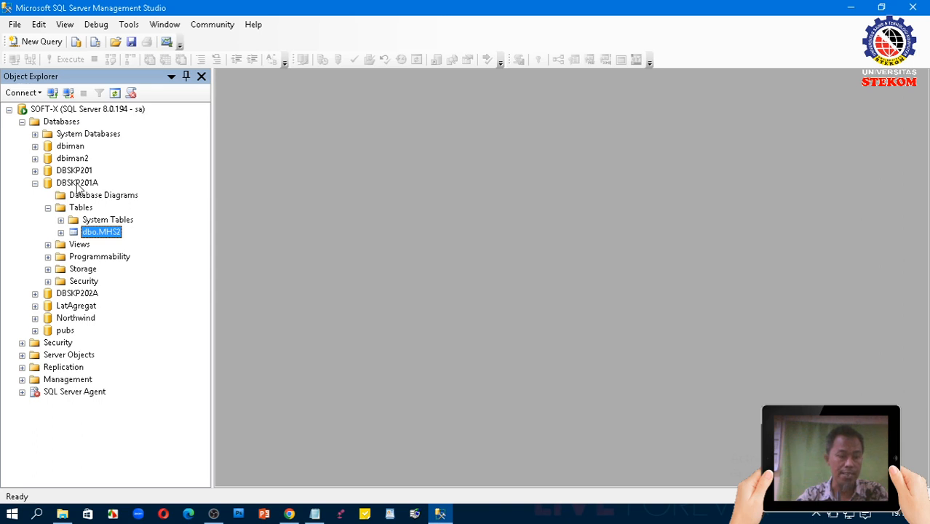
right_click(78, 187)
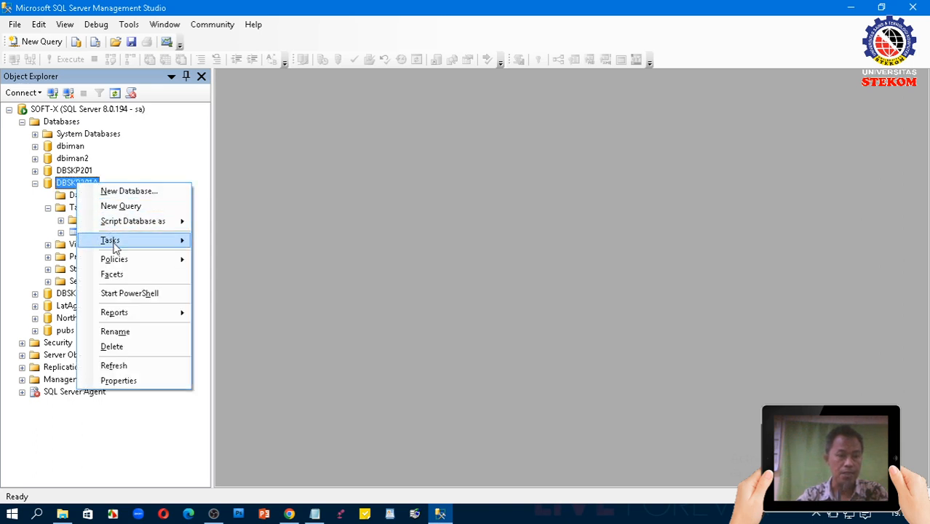
mouse_move(114, 242)
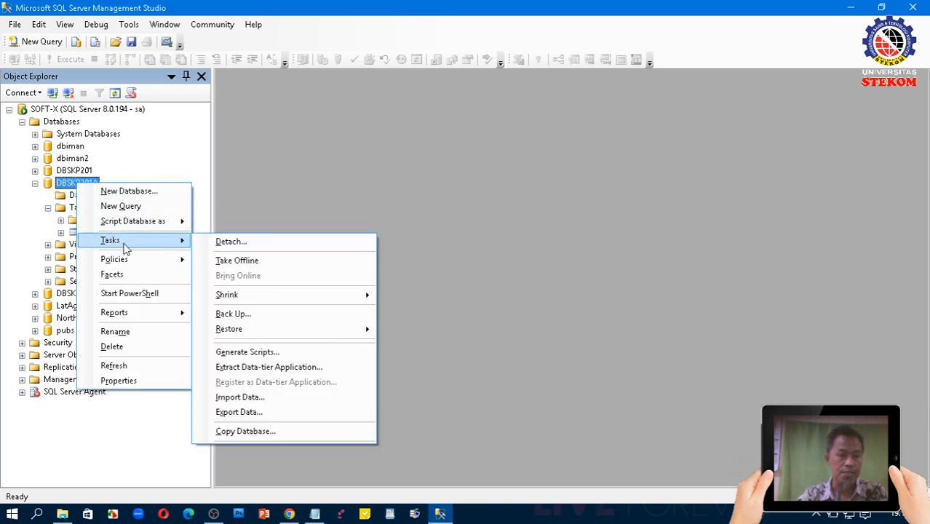
click(262, 397)
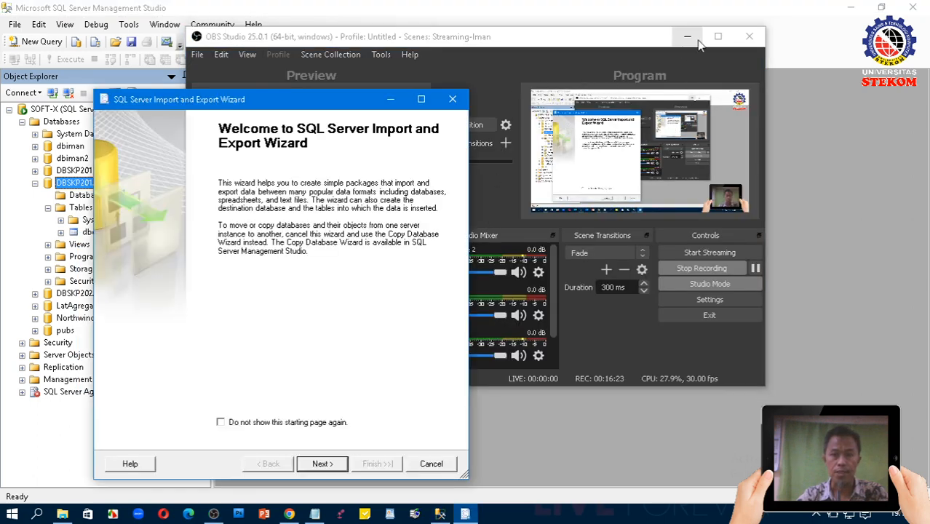
click(694, 39)
click(694, 39)
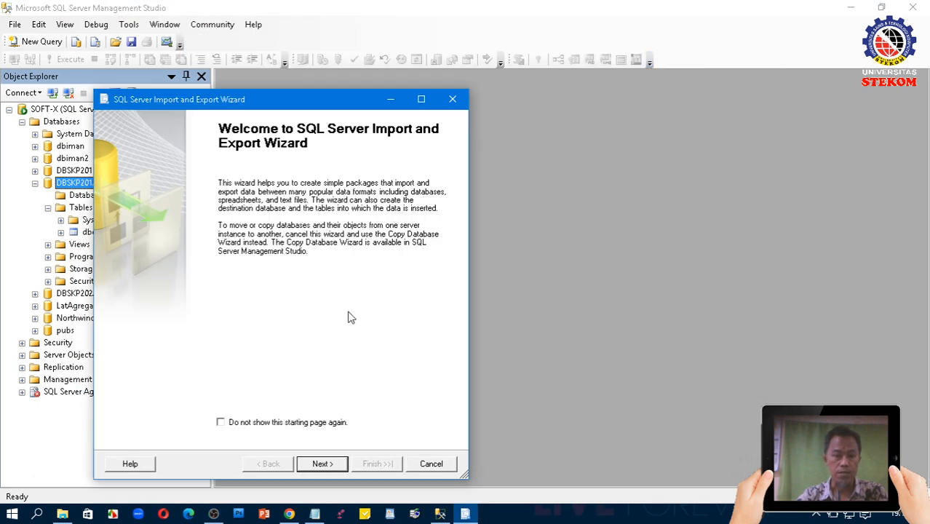
drag(321, 105, 427, 46)
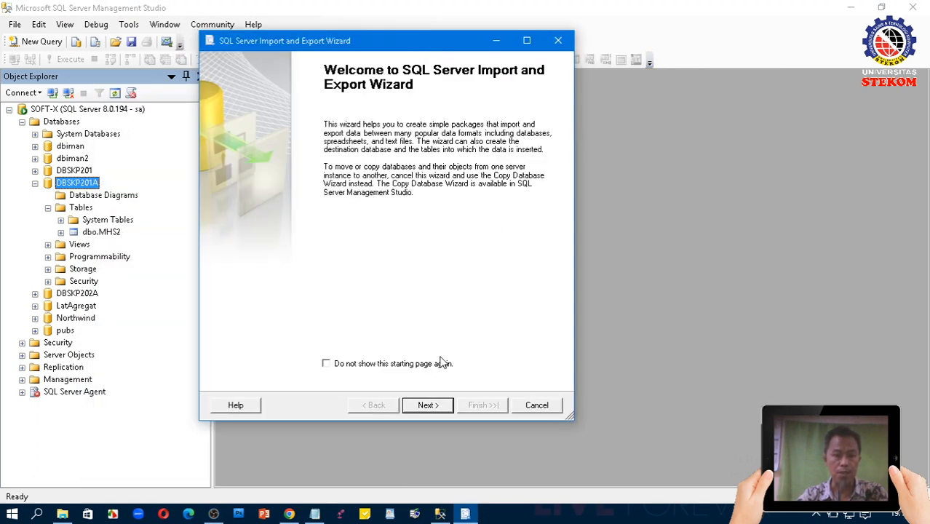
click(431, 406)
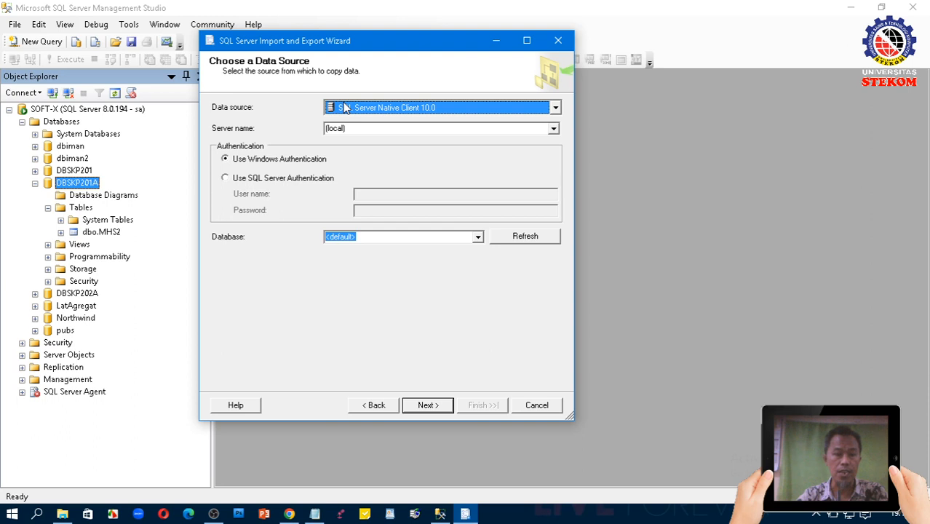
click(386, 108)
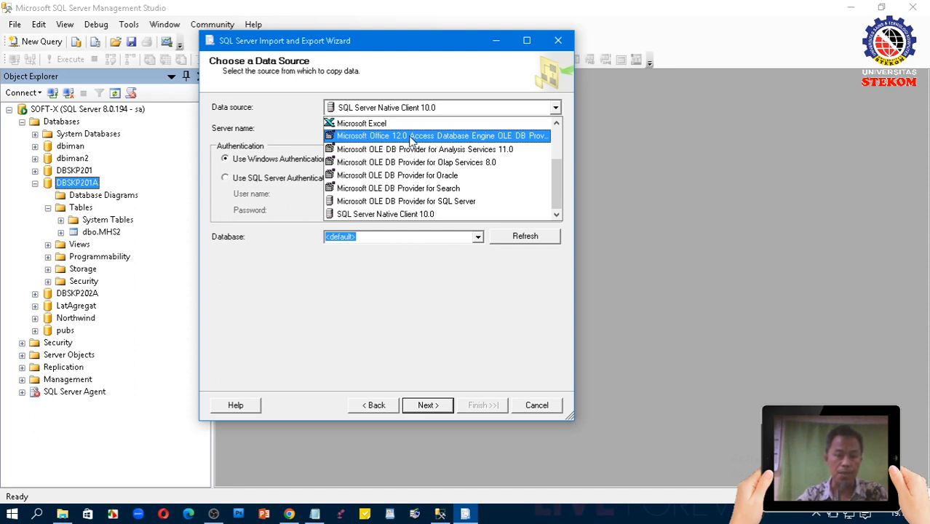
scroll(412, 141, up, 2)
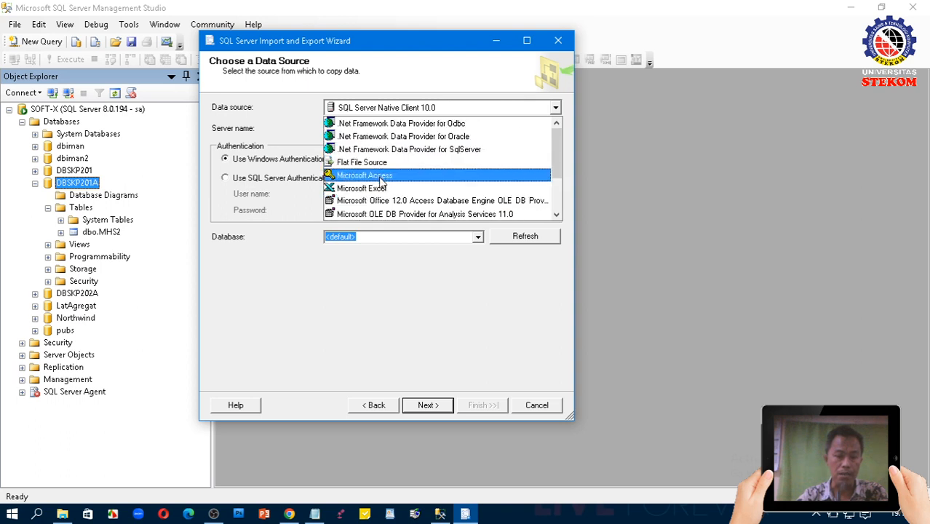
click(382, 180)
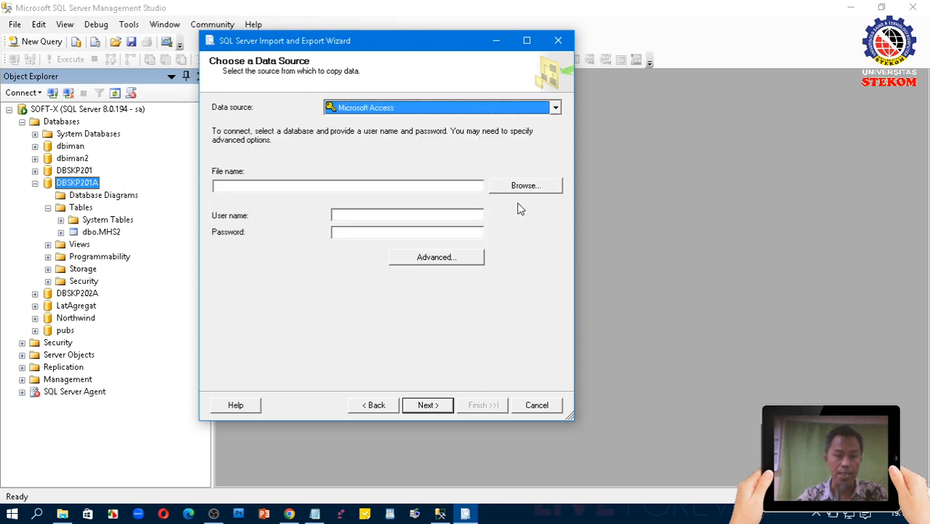
click(520, 185)
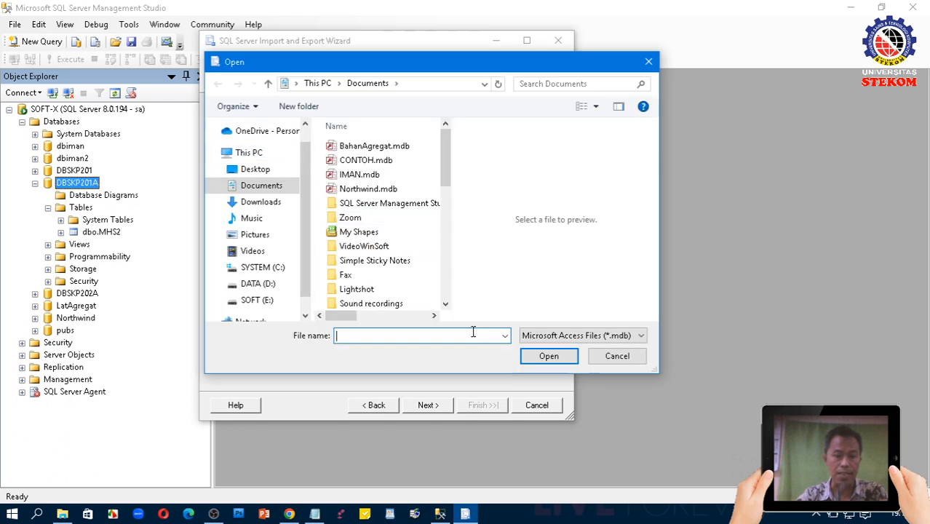
click(613, 356)
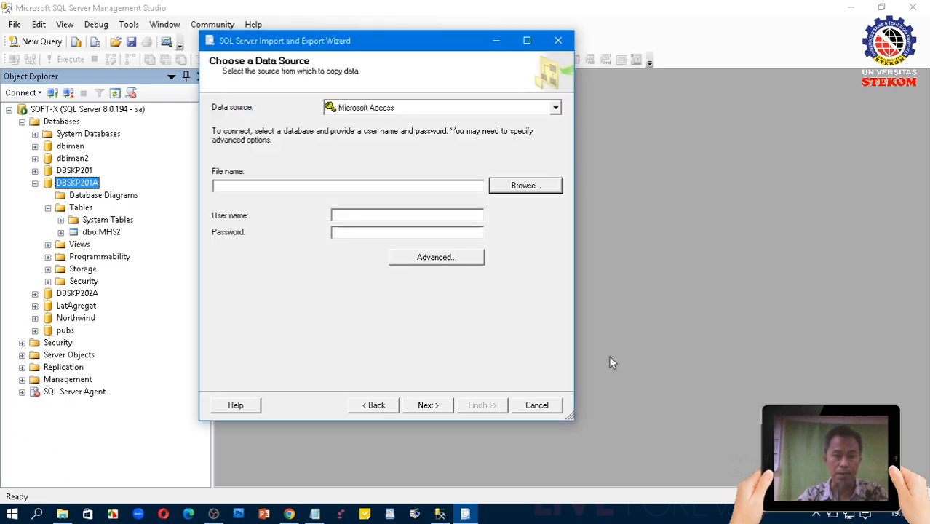
- Choose the Microsoft Office 12.0 Access Database Engine OLE DB provider as the data source and open its connection properties
click(365, 108)
click(375, 145)
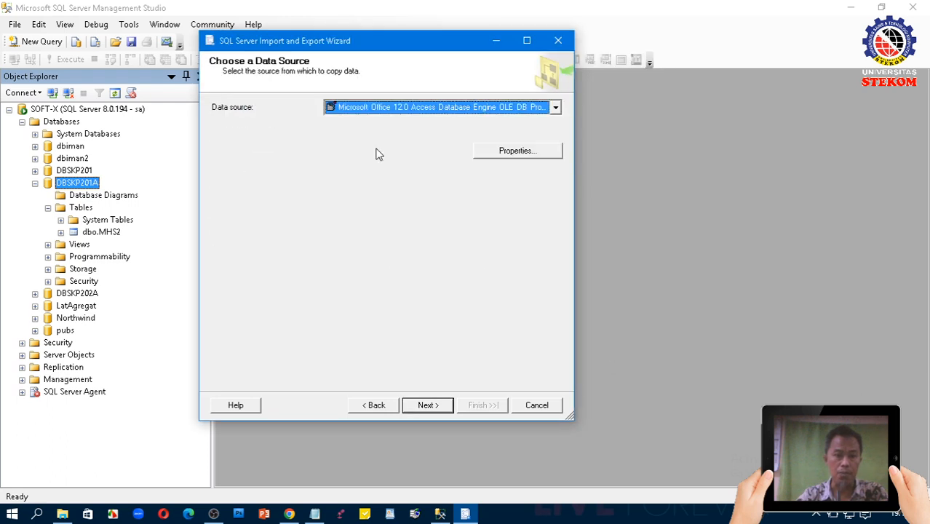
click(511, 151)
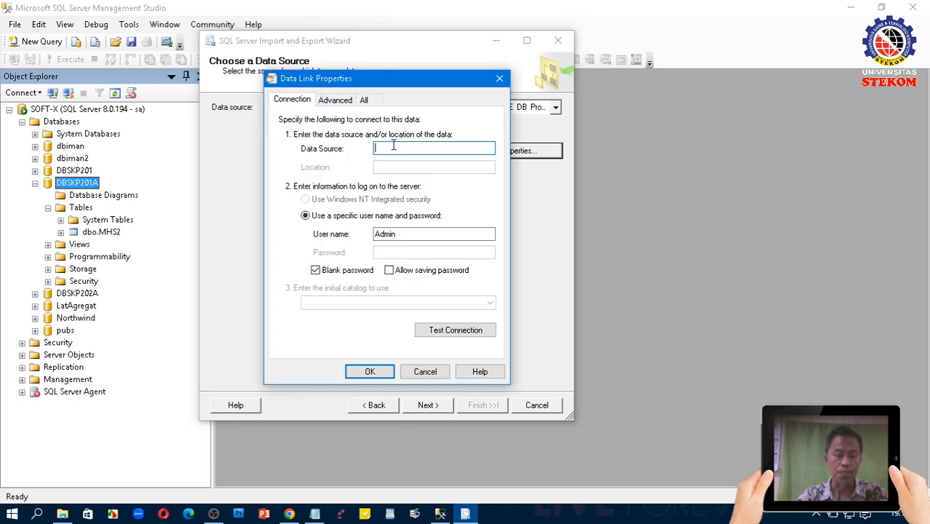
- Set the connection's data source to D:\TUGAS MHS\backup1.accdb, copying the folder path from File Explorer
click(63, 514)
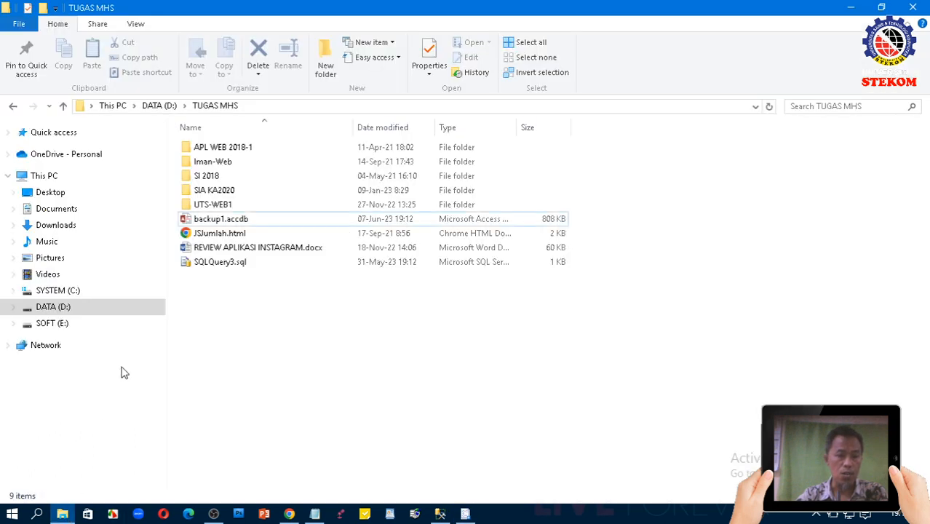
click(218, 220)
click(261, 105)
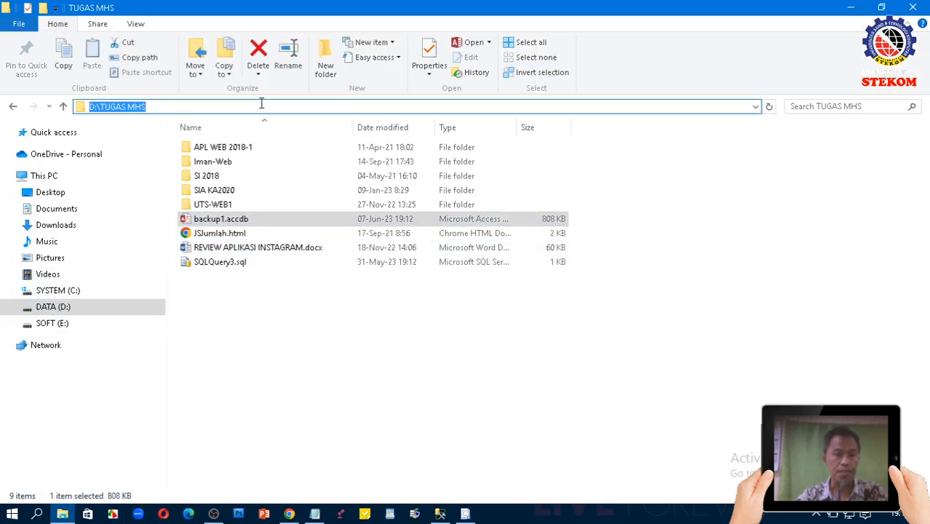
click(176, 110)
drag(213, 110, 2, 111)
key(ctrl+c)
key(alt+Tab)
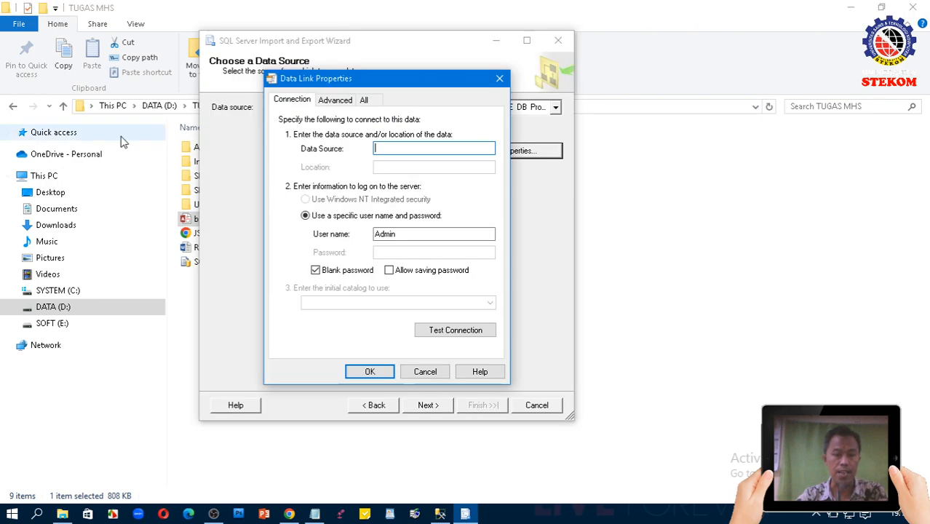
key(ctrl+v)
text(\)
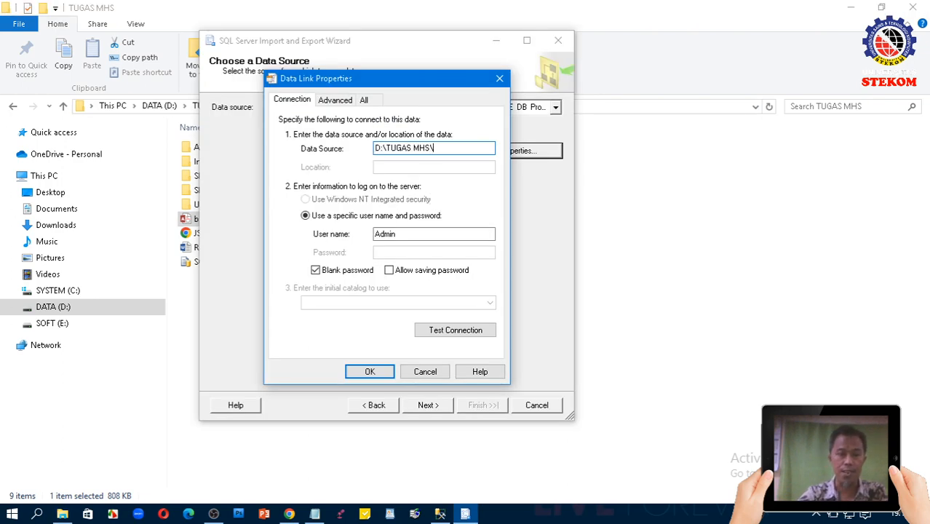
key(alt+Tab)
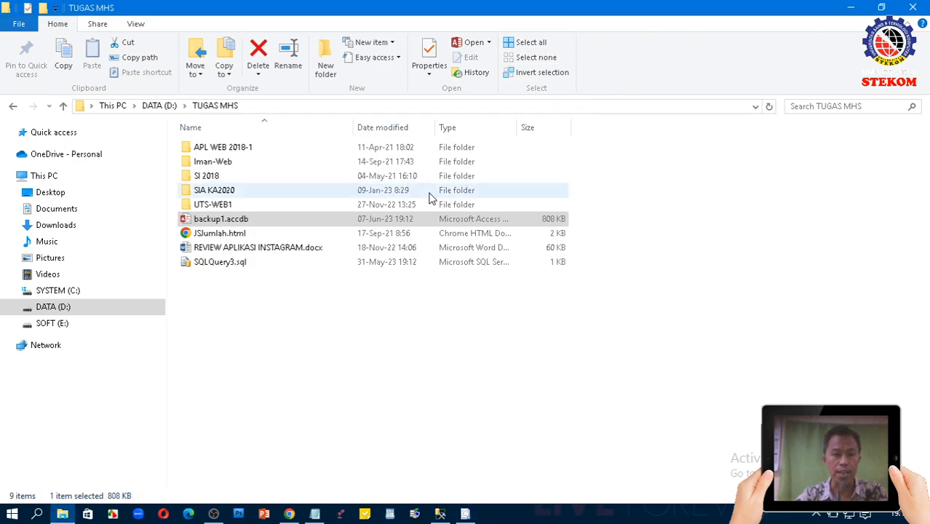
click(244, 223)
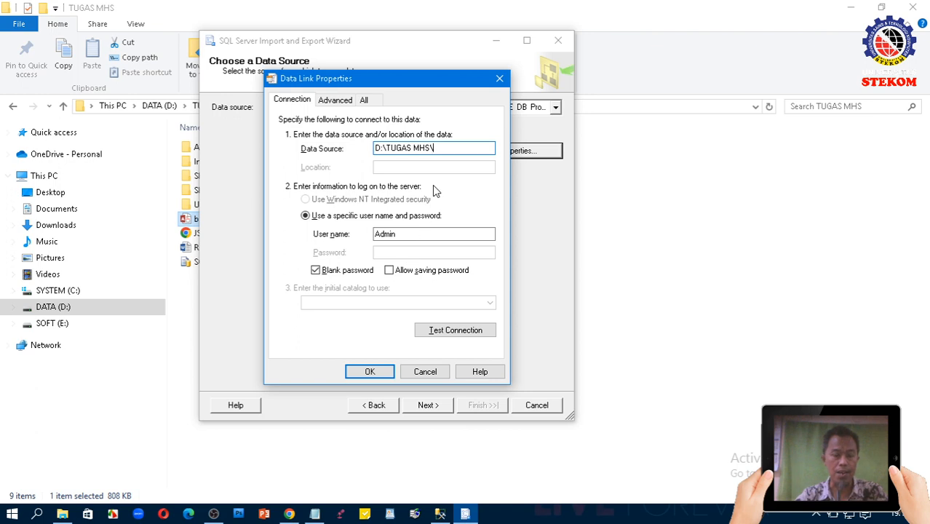
text(backup1.accdb)
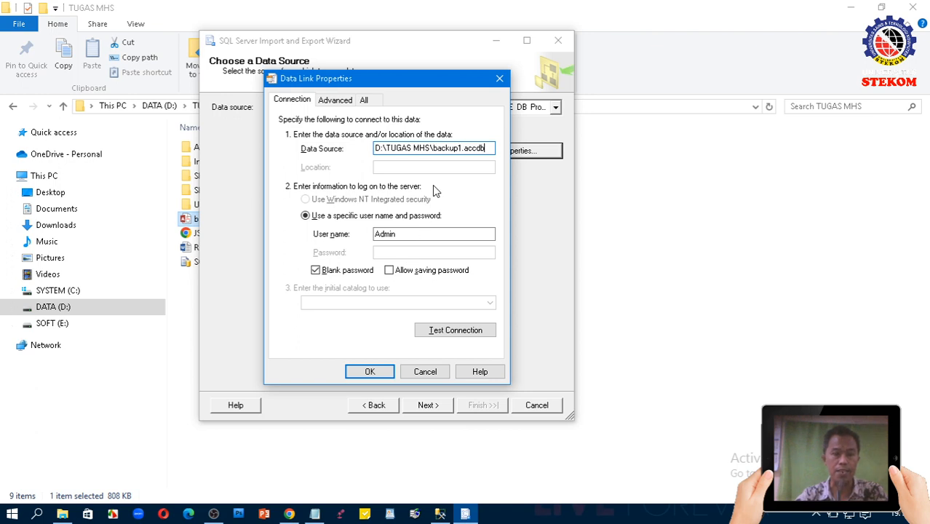
- Test the connection to the Access file, accept the connection properties, and continue to choosing the destination
click(451, 331)
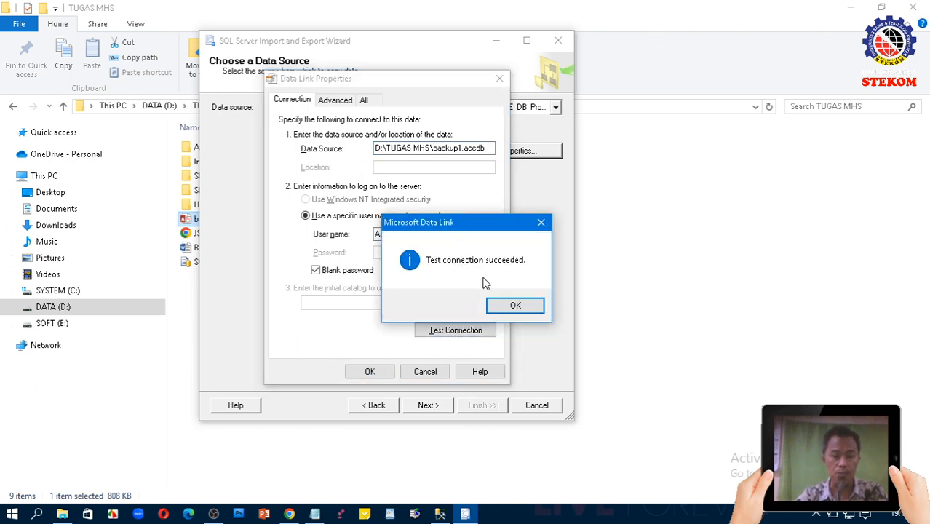
click(515, 305)
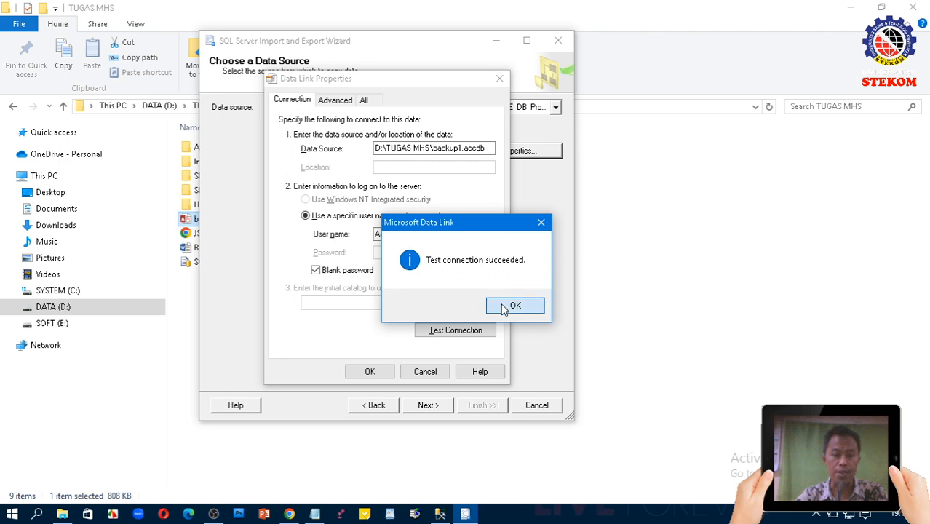
click(372, 372)
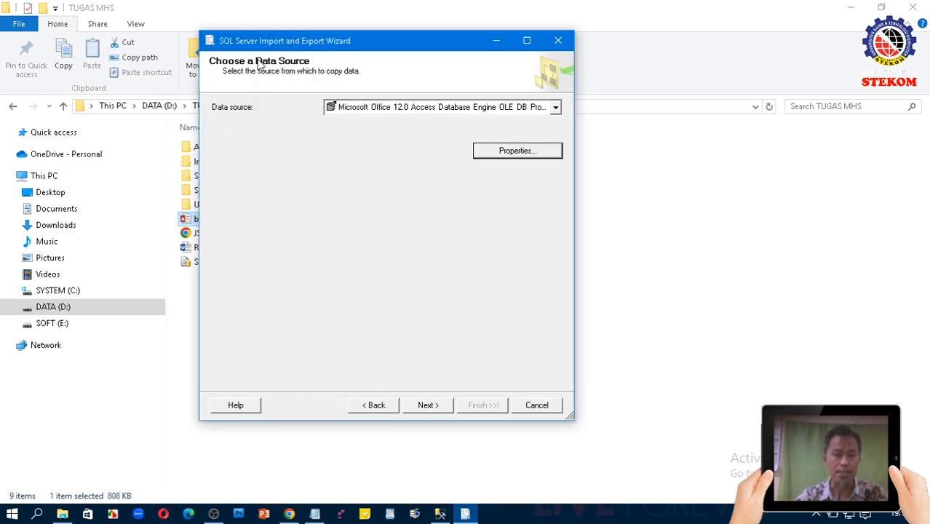
click(427, 405)
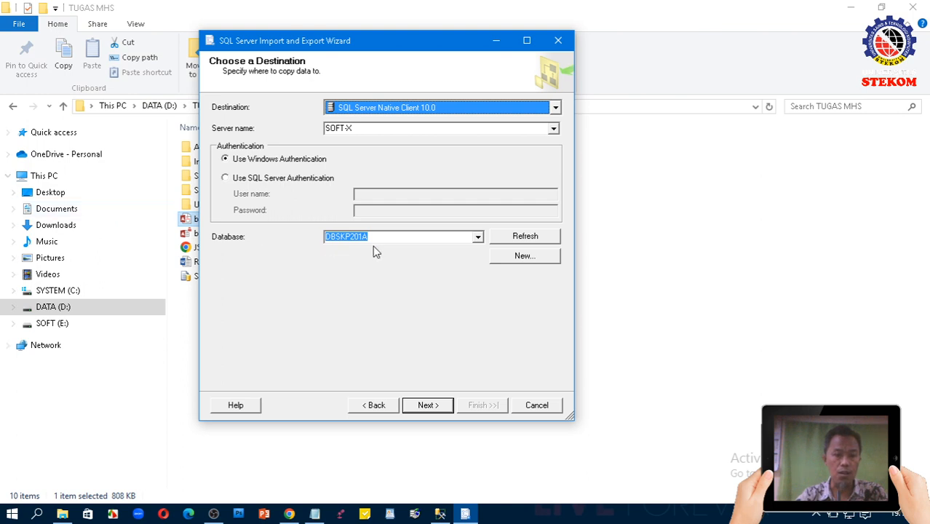
- Set the destination to SQL Server Native Client 10.0 on SOFT-X, database DBSKP201A, using SQL Server Authentication with user name sa, and continue
click(363, 108)
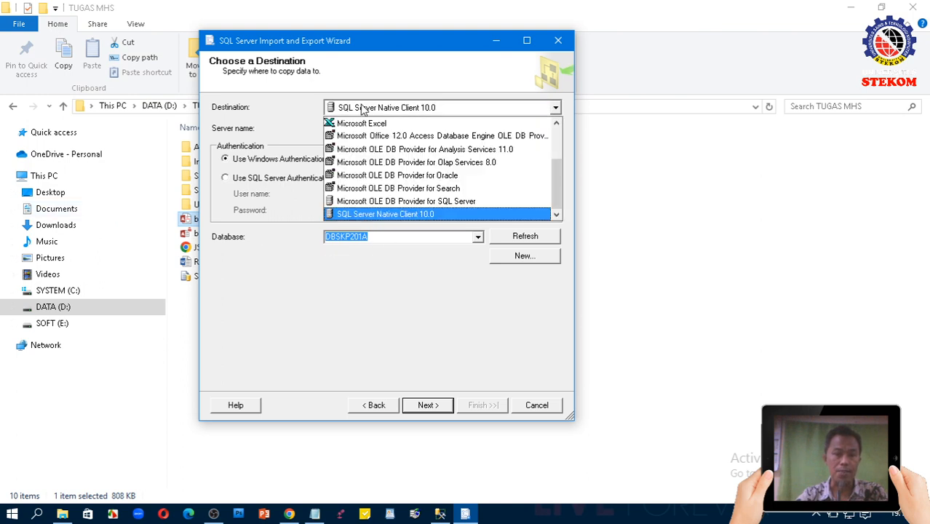
click(375, 214)
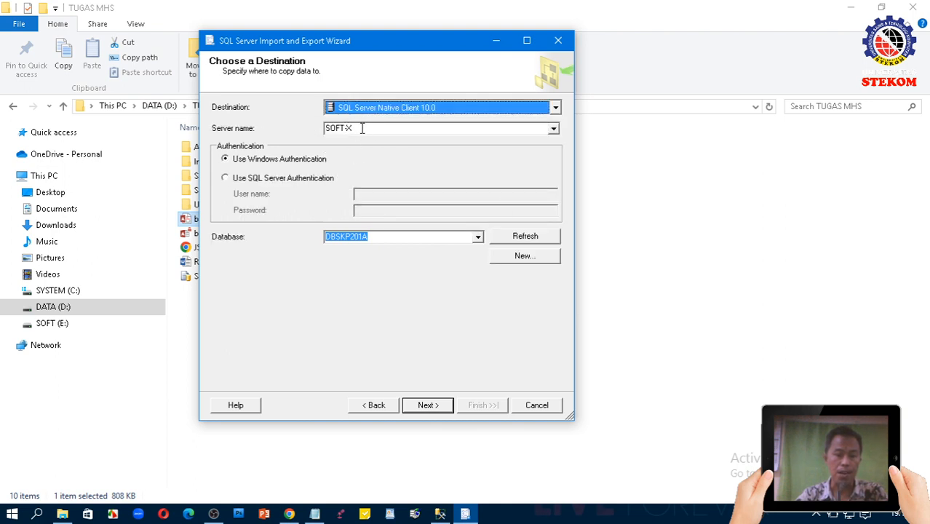
click(442, 517)
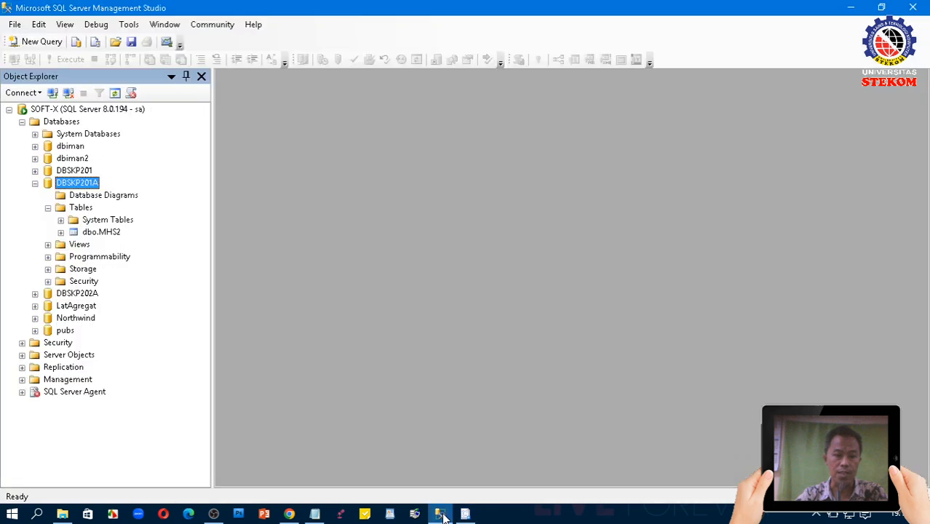
click(465, 518)
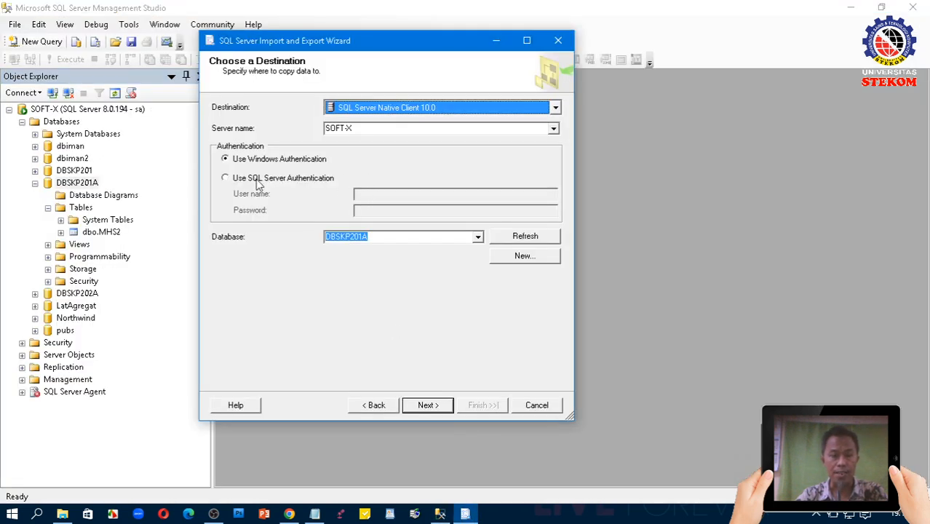
click(228, 178)
click(389, 196)
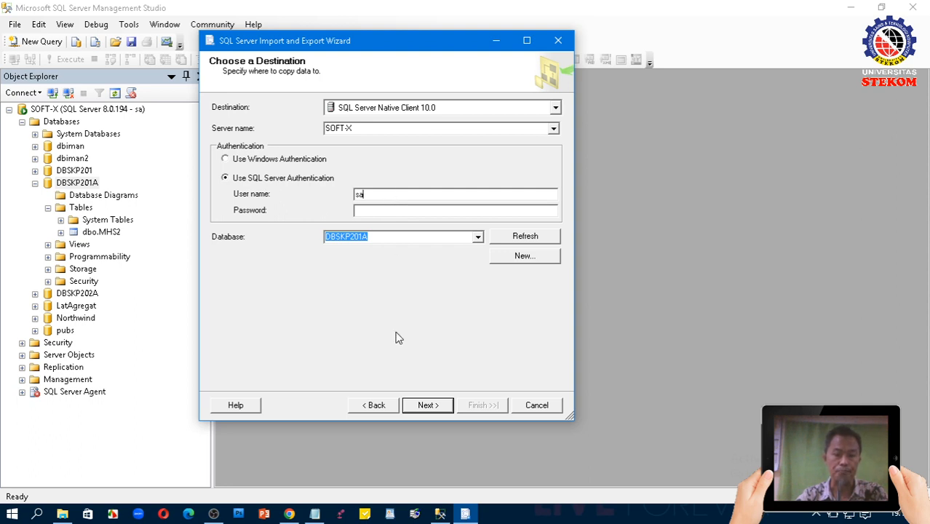
click(422, 406)
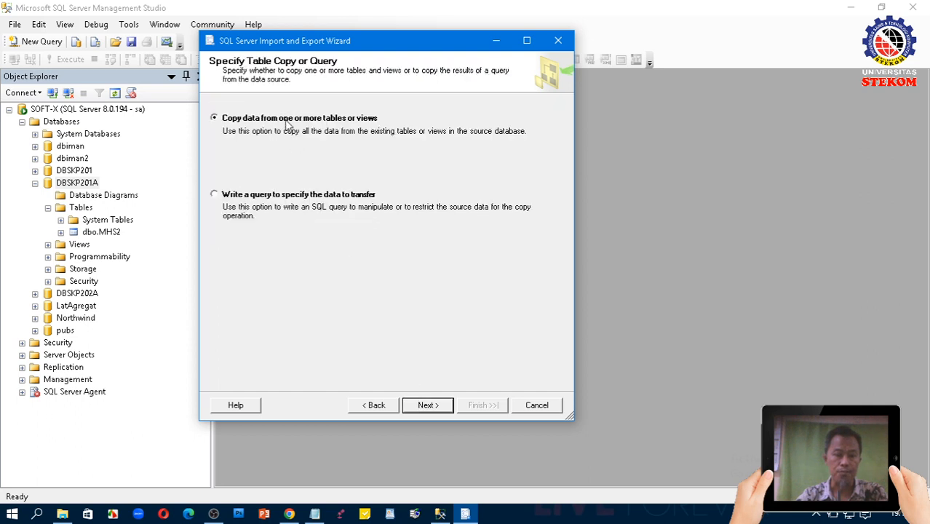
- Keep copying data from tables or views, mark Customers and Products as the source tables, and highlight the Customers row
click(427, 406)
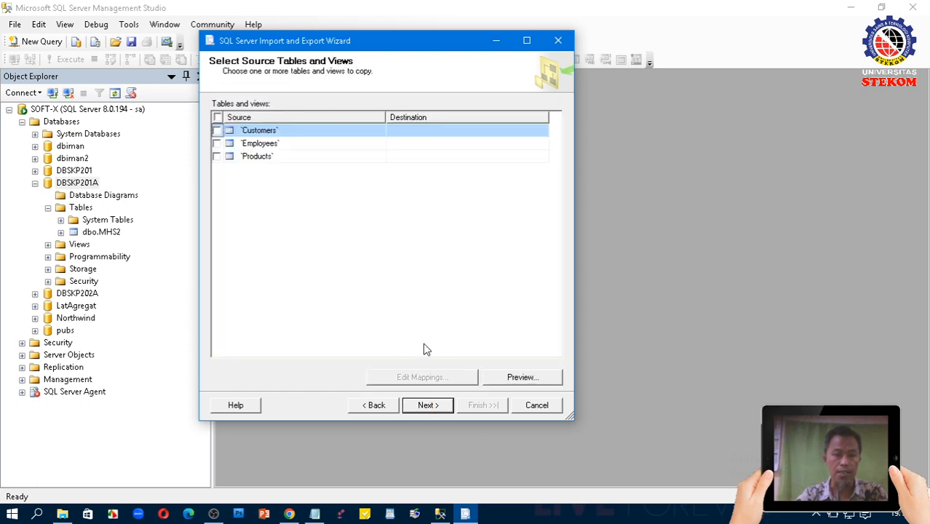
click(217, 131)
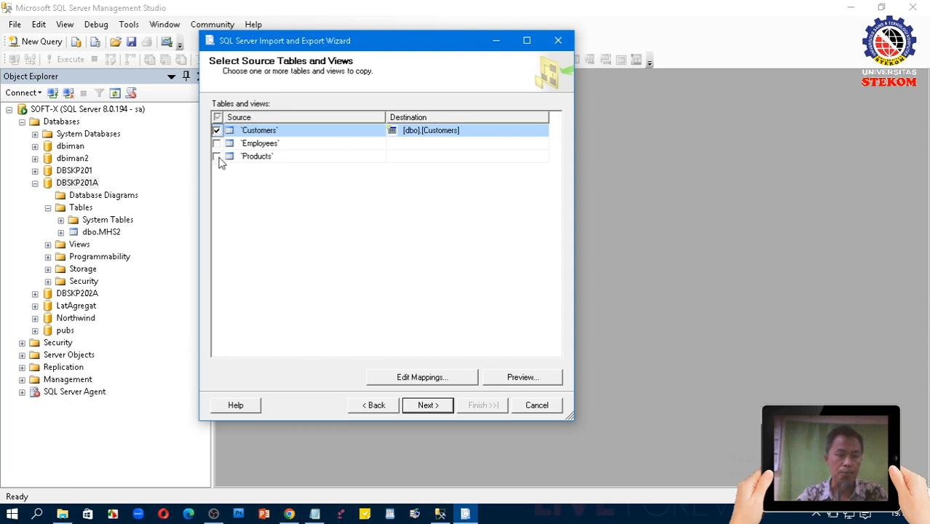
click(217, 156)
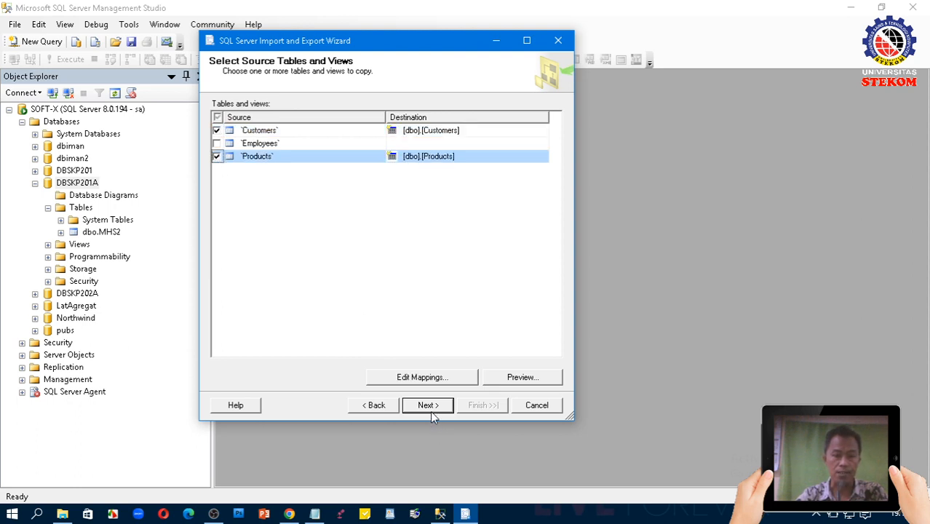
click(265, 132)
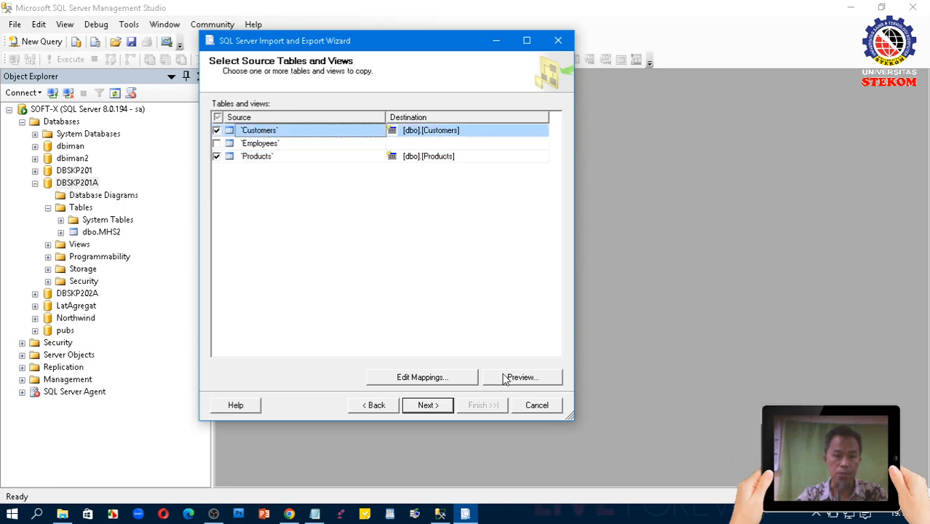
- Preview the rows of the Customers source table, scroll through them, and close the preview
click(506, 380)
drag(545, 191, 546, 310)
click(513, 328)
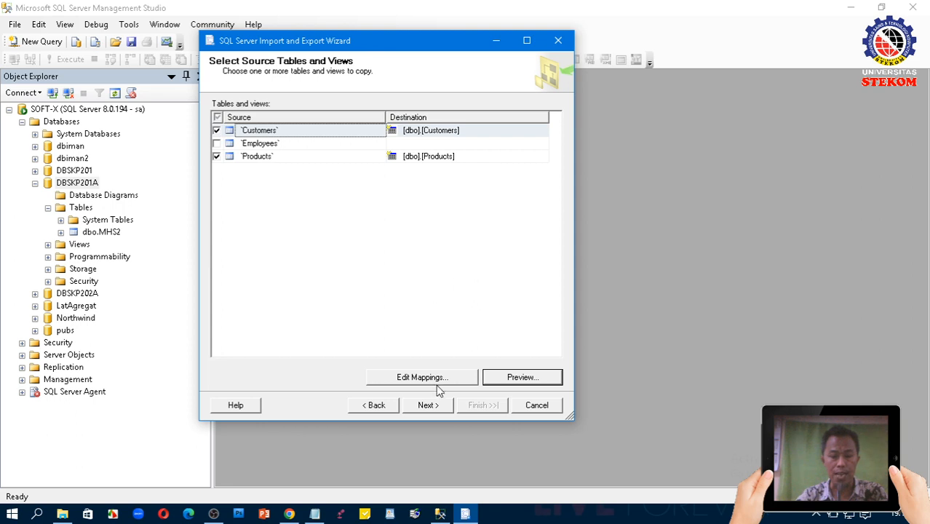
- Run the import of Customers and Products immediately and close the wizard once the execution ends
click(425, 409)
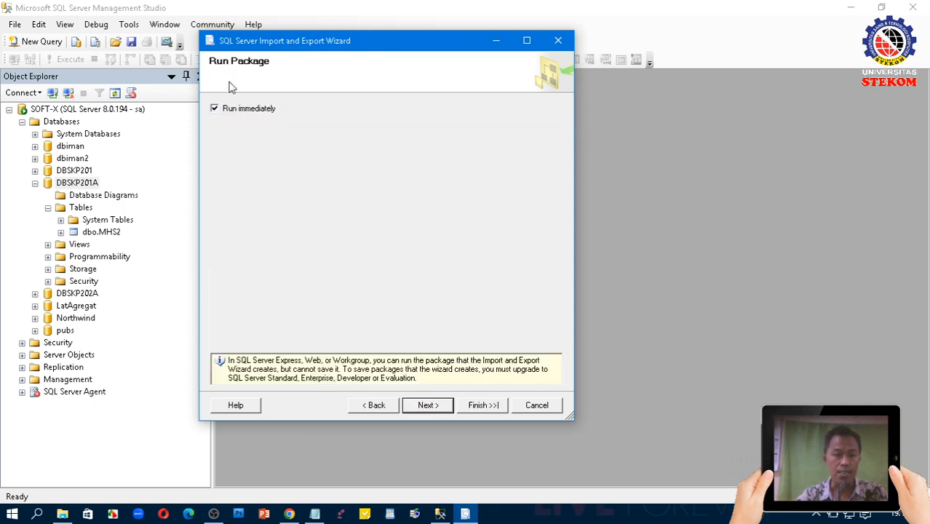
click(426, 410)
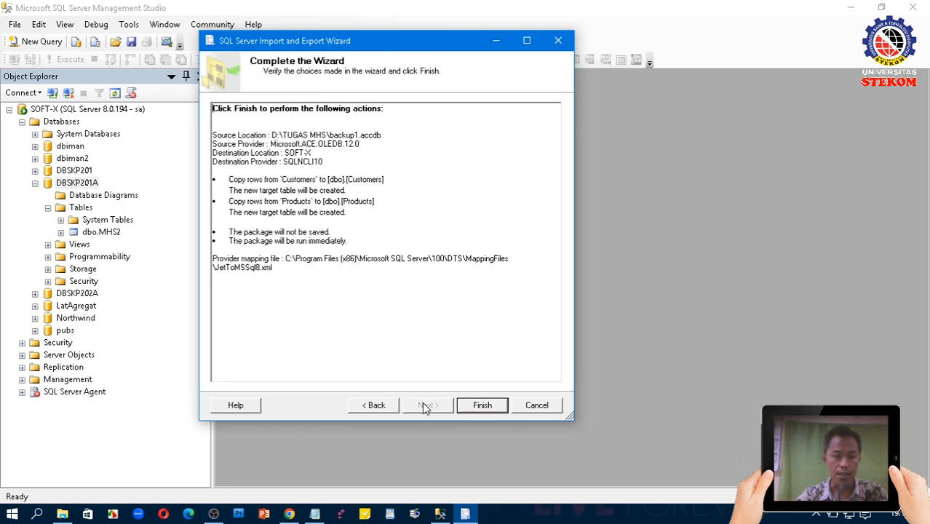
click(483, 406)
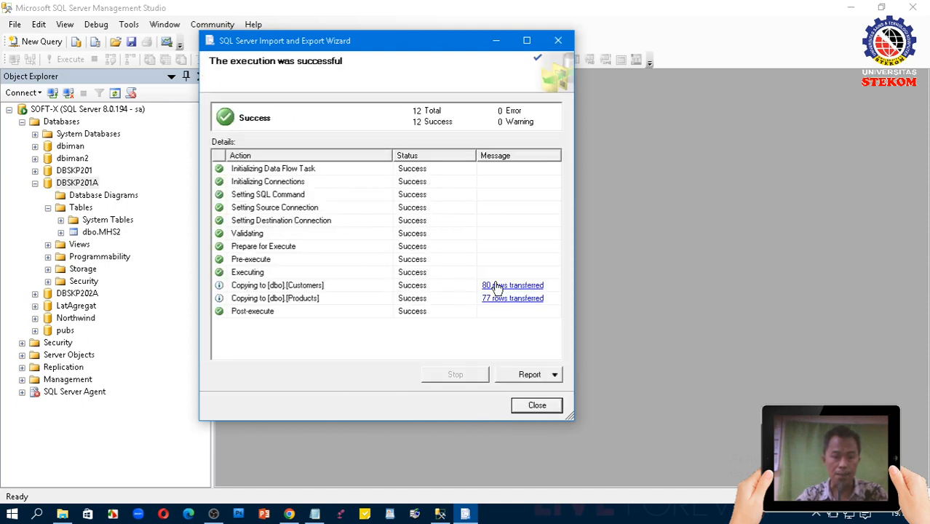
click(534, 407)
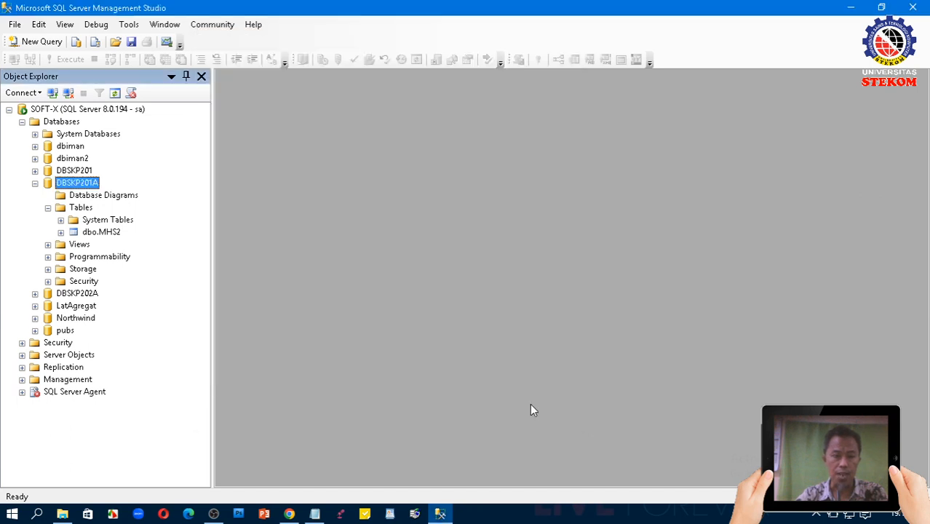
- Refresh the list of tables in the DBSKP201A database
click(94, 234)
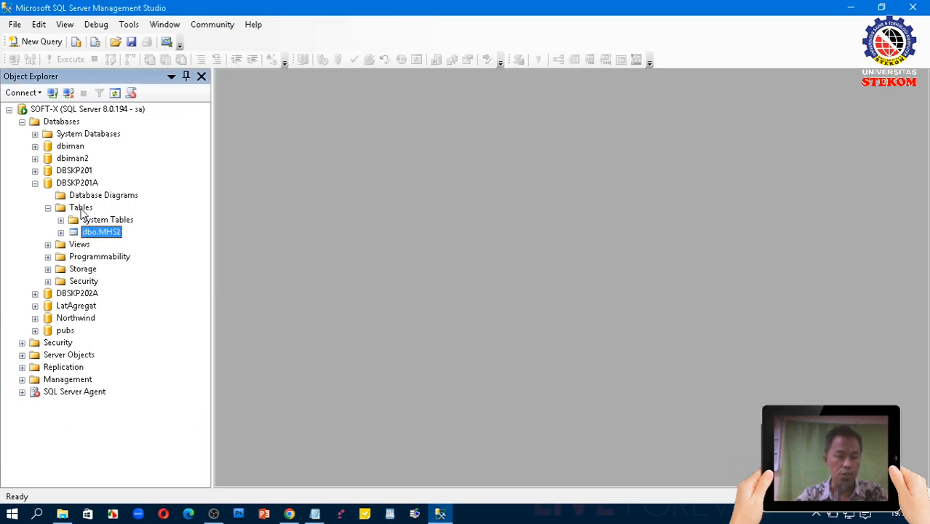
right_click(82, 209)
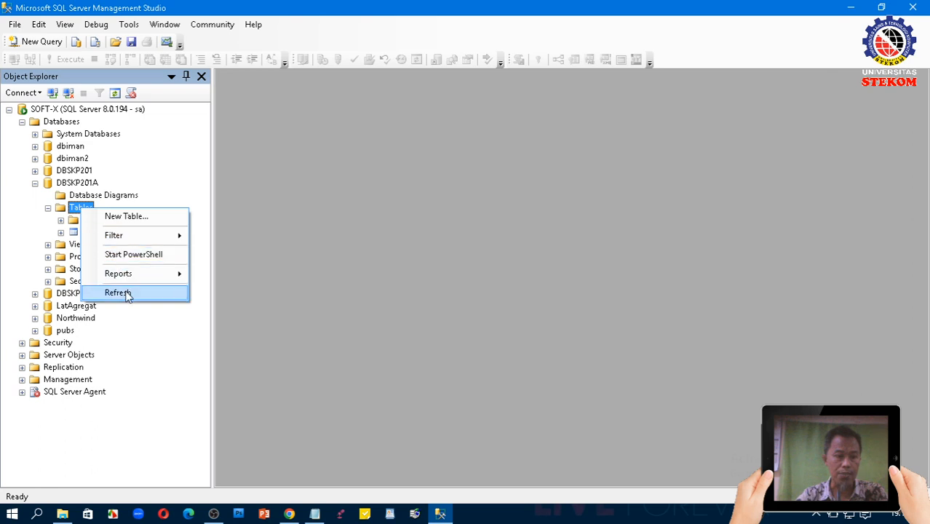
click(118, 293)
- Open the top 200 rows of DBSKP201A's dbo.Customers table to check the imported records
click(108, 233)
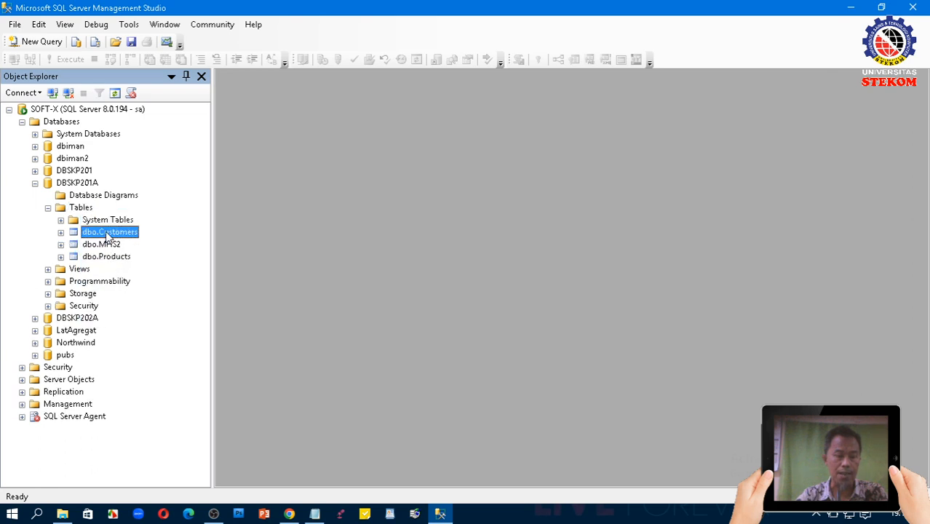
right_click(107, 234)
click(162, 286)
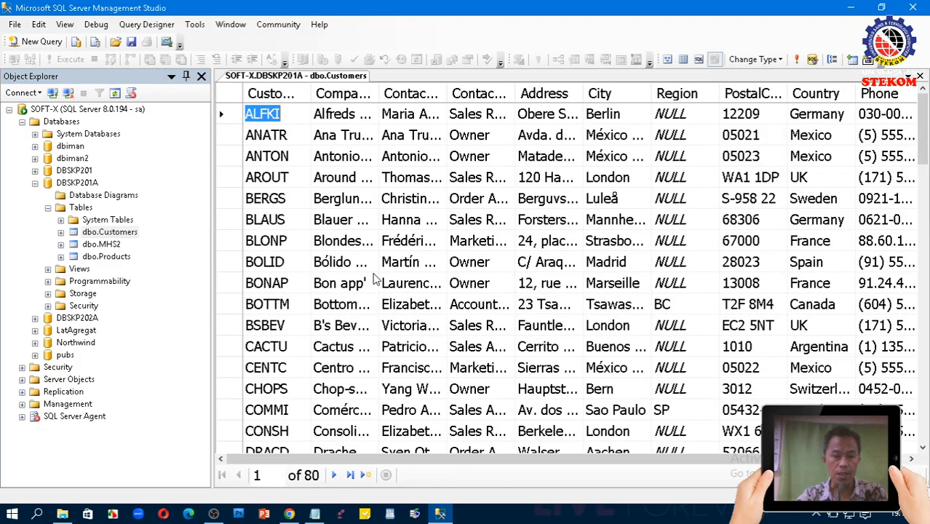
mouse_move(923, 142)
mouse_down()
mouse_move(924, 411)
mouse_move(923, 127)
mouse_up()
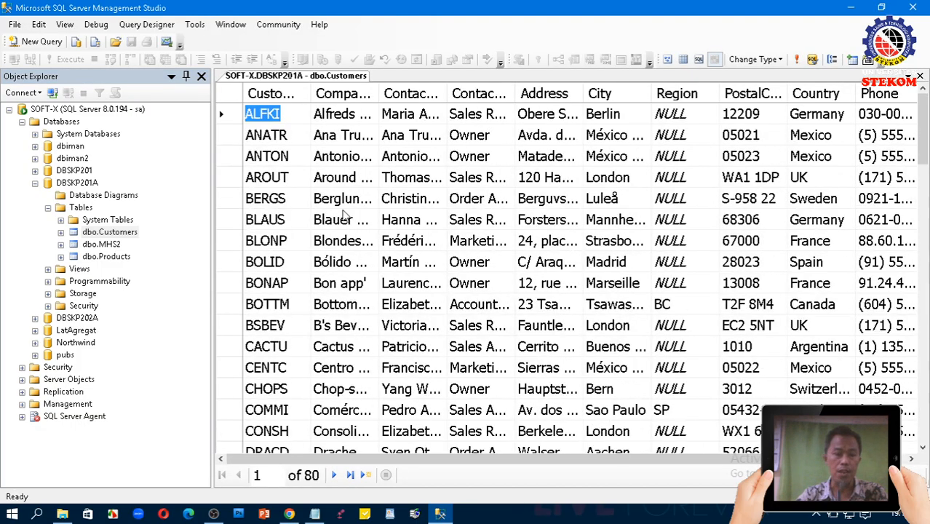
- Open the top 200 rows of DBSKP201A's dbo.Products table and look through the imported records
click(103, 256)
right_click(102, 255)
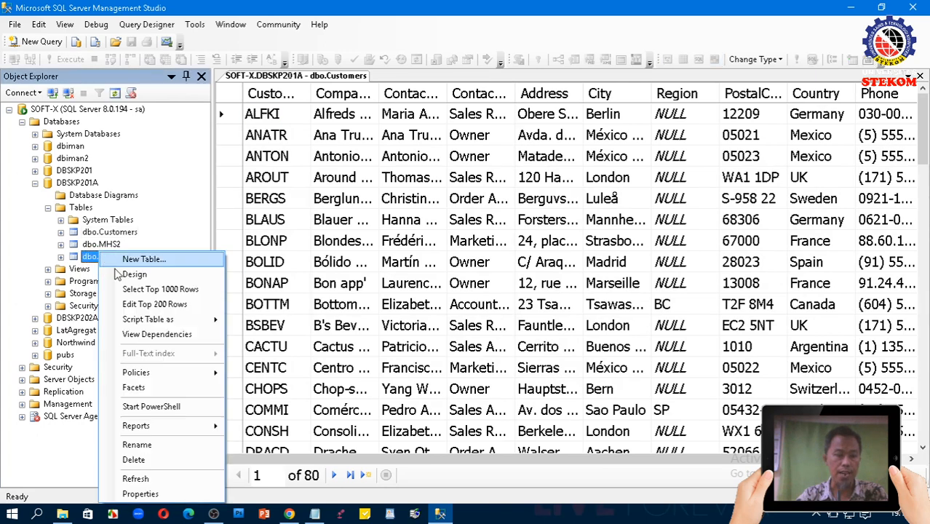
click(154, 304)
scroll(567, 266, down, 3)
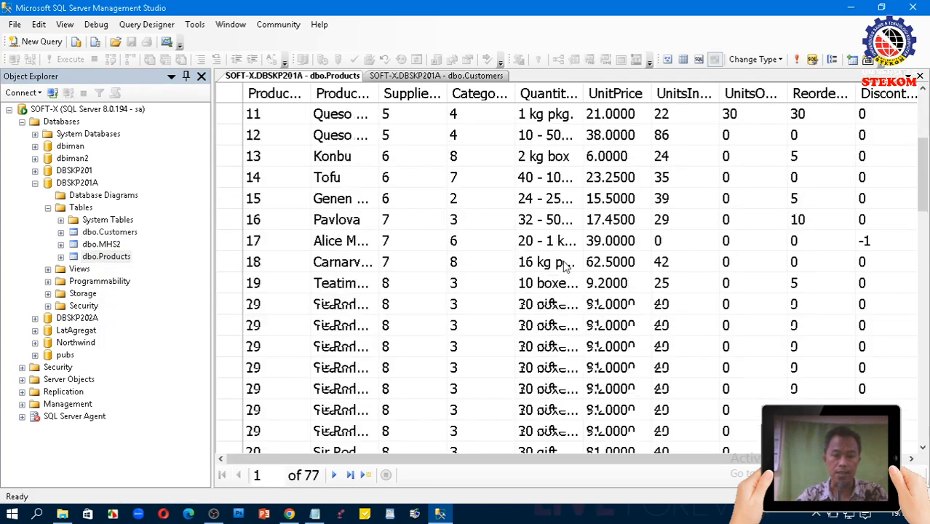
scroll(567, 266, down, 17)
scroll(566, 267, up, 6)
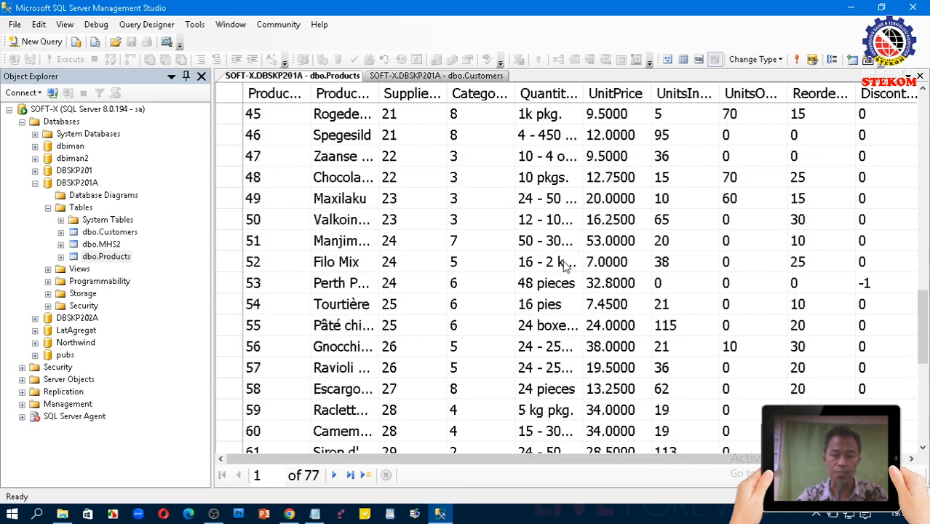
scroll(566, 266, up, 15)
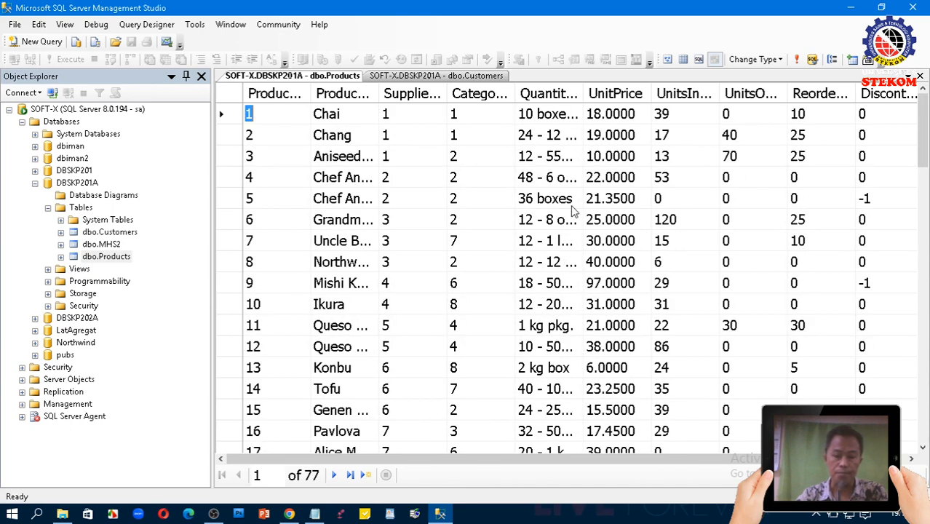
- Collapse DBSKP201A's table list and close the open Customers and Products data sheets
click(48, 208)
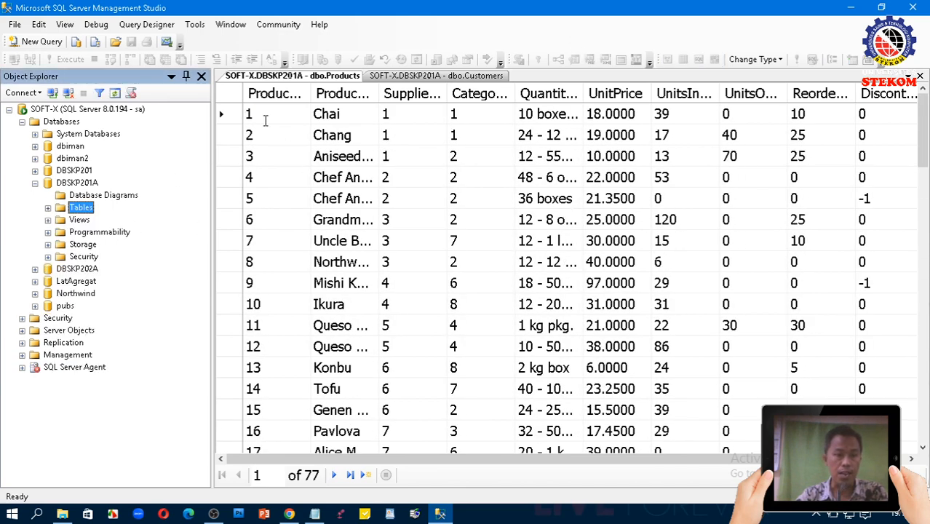
click(426, 77)
right_click(426, 77)
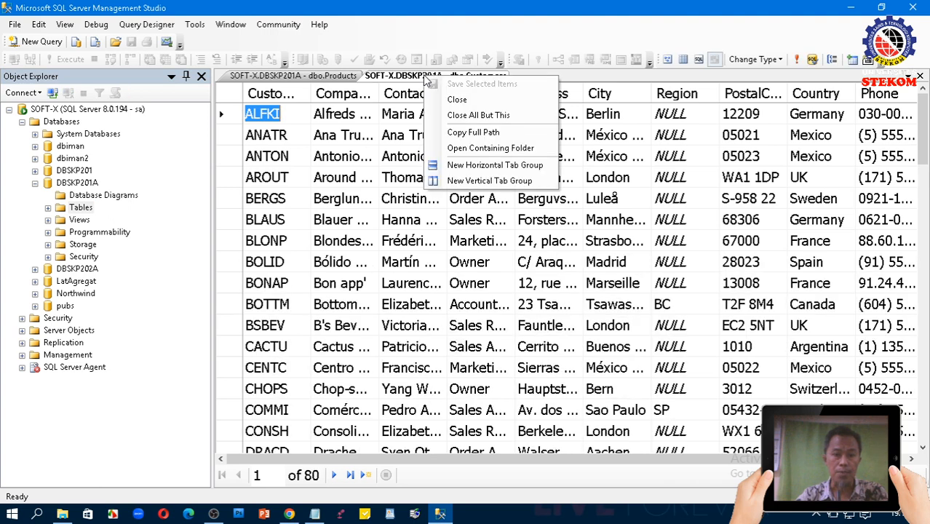
click(456, 99)
right_click(283, 82)
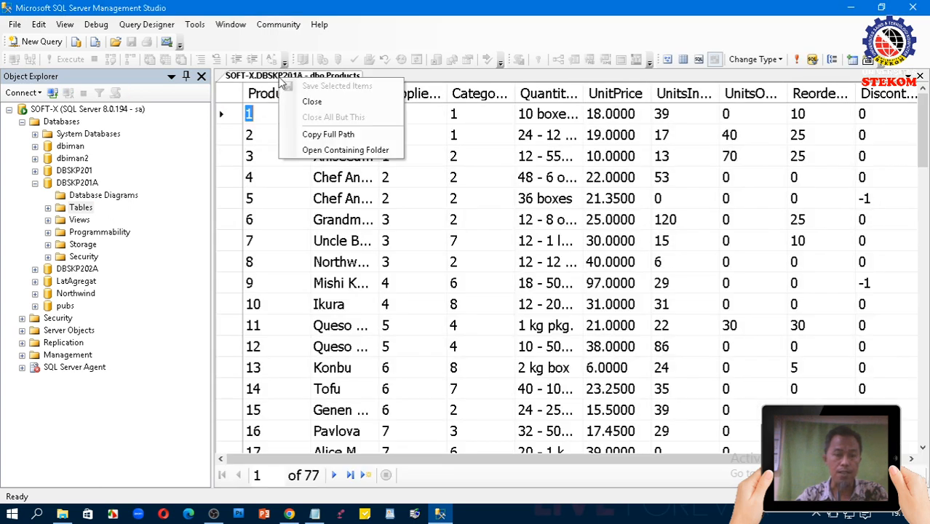
click(304, 99)
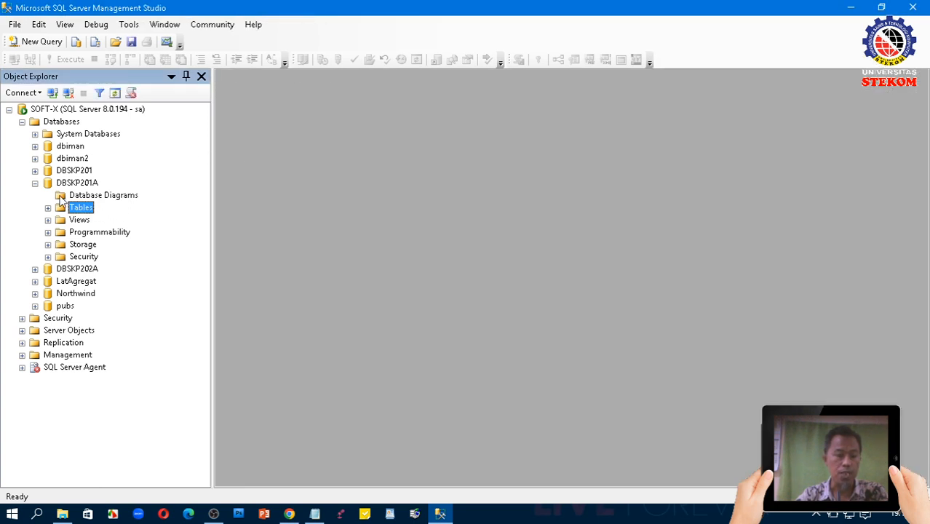
click(36, 184)
click(35, 184)
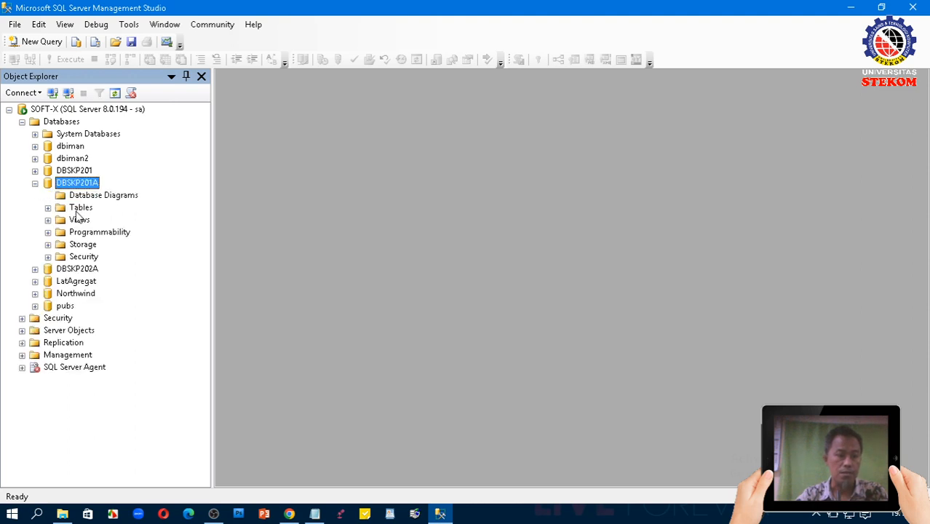
click(47, 208)
click(47, 209)
click(35, 184)
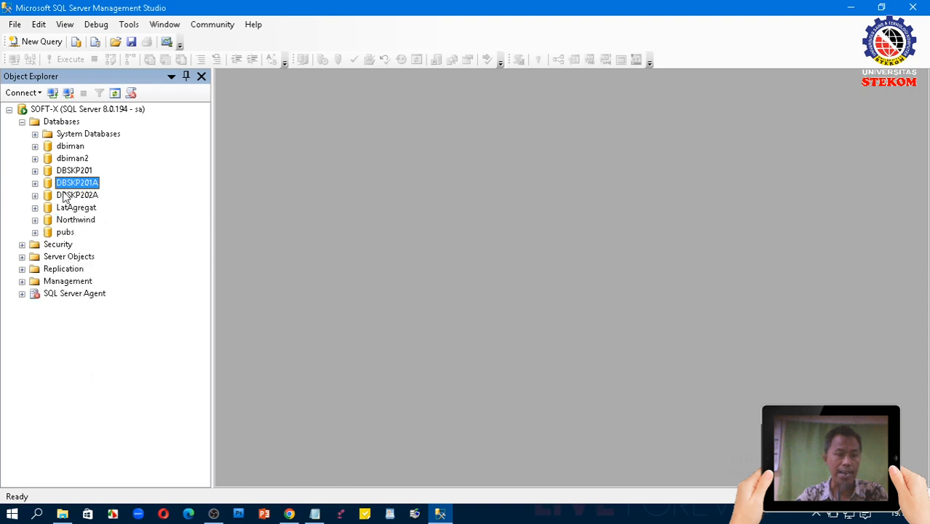
click(35, 184)
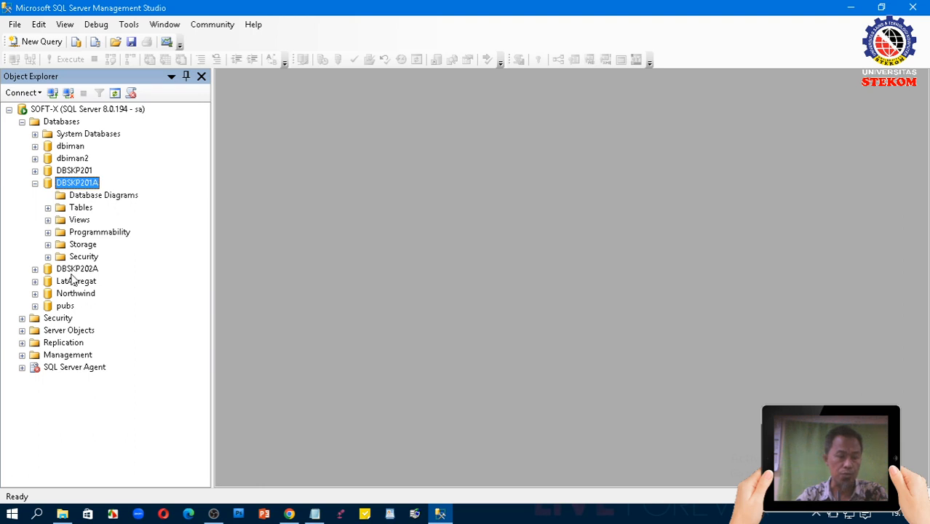
- Expand the Northwind database's tables and open the top 200 rows of dbo.Customers
click(35, 294)
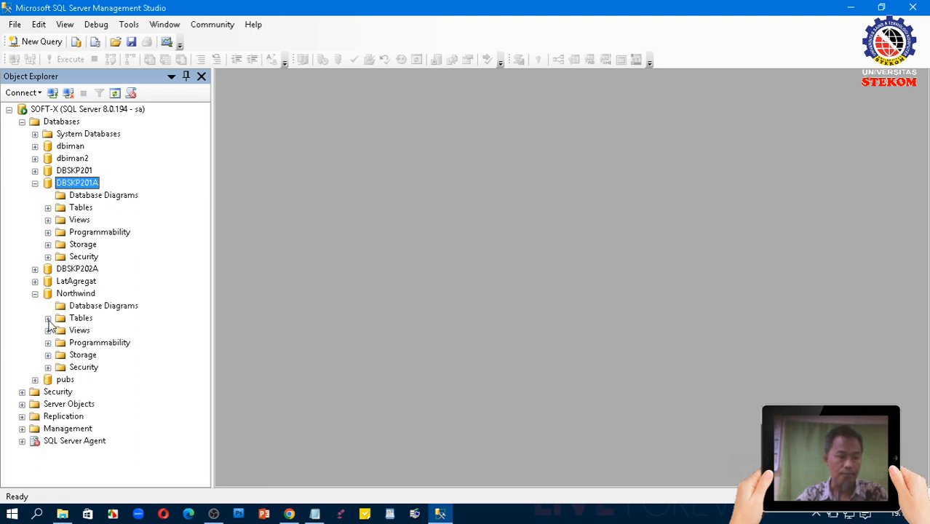
click(48, 319)
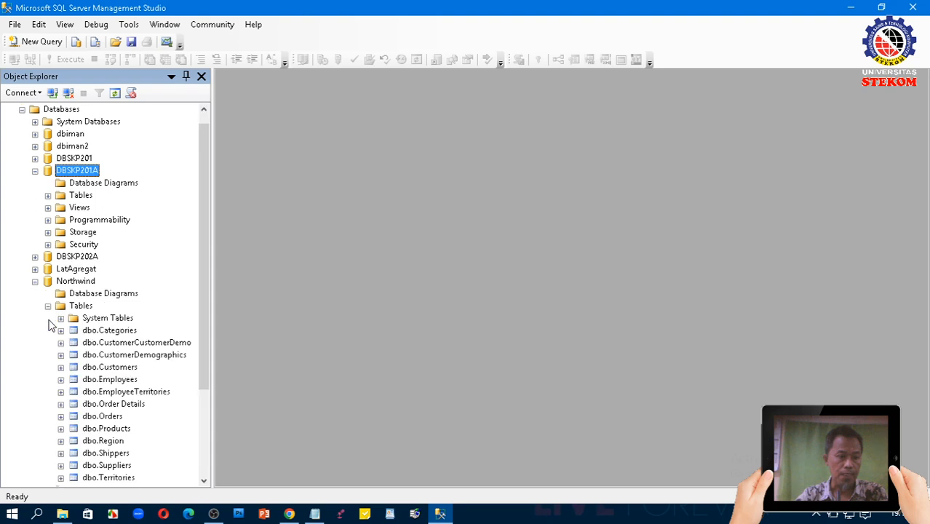
right_click(113, 370)
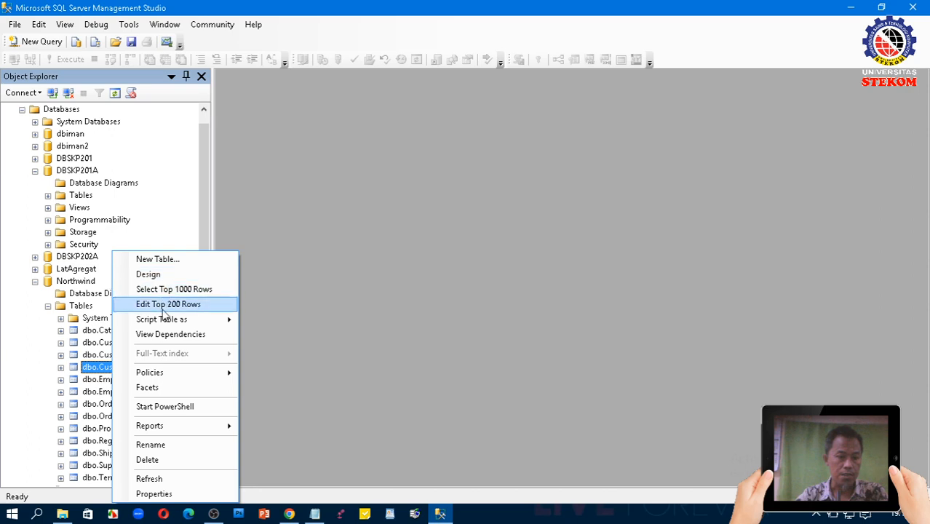
click(169, 304)
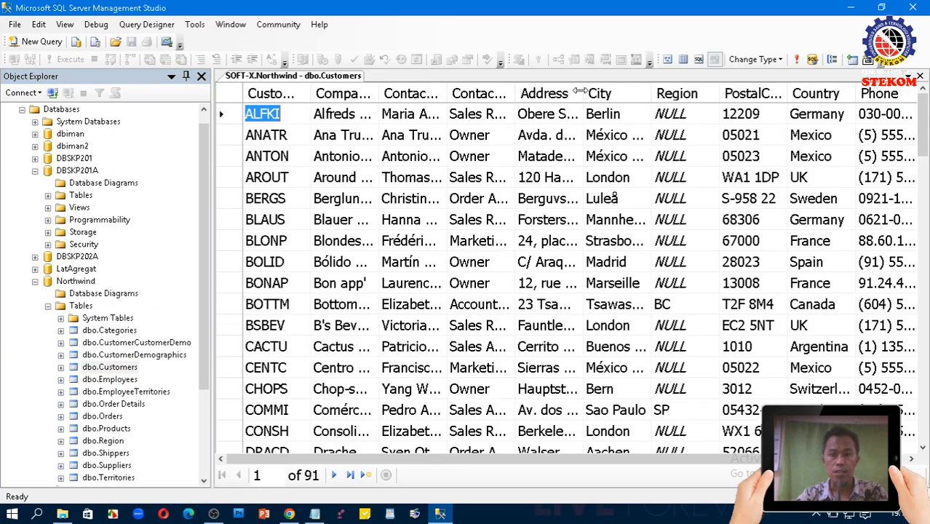
- Widen the Address column moderately and fit the City column to its contents in the Customers data sheet
double_click(583, 93)
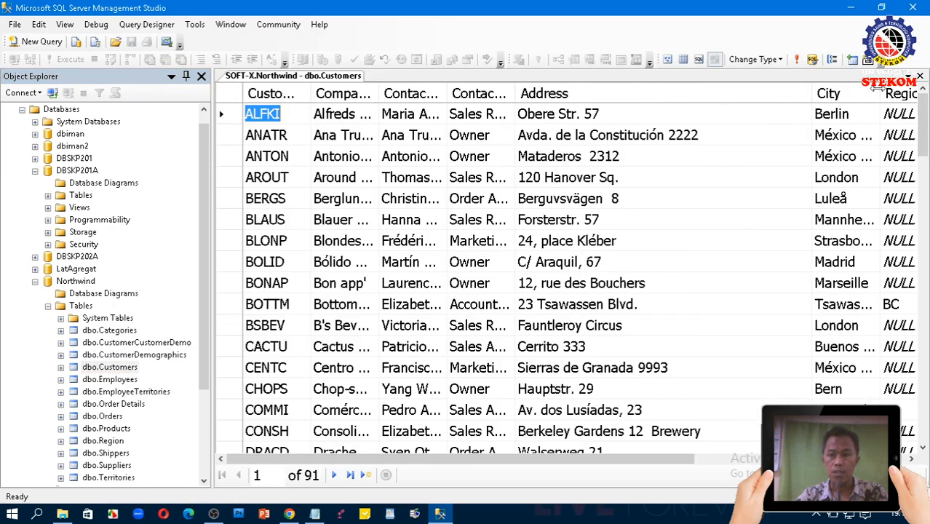
double_click(880, 93)
drag(809, 93, 659, 94)
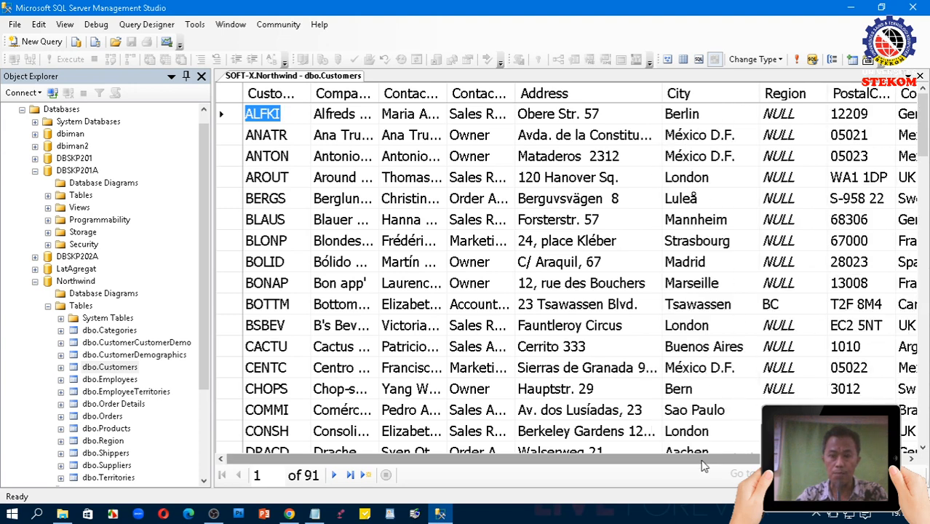
- Examine the address and city values in the rows of Northwind's Customers table
click(48, 307)
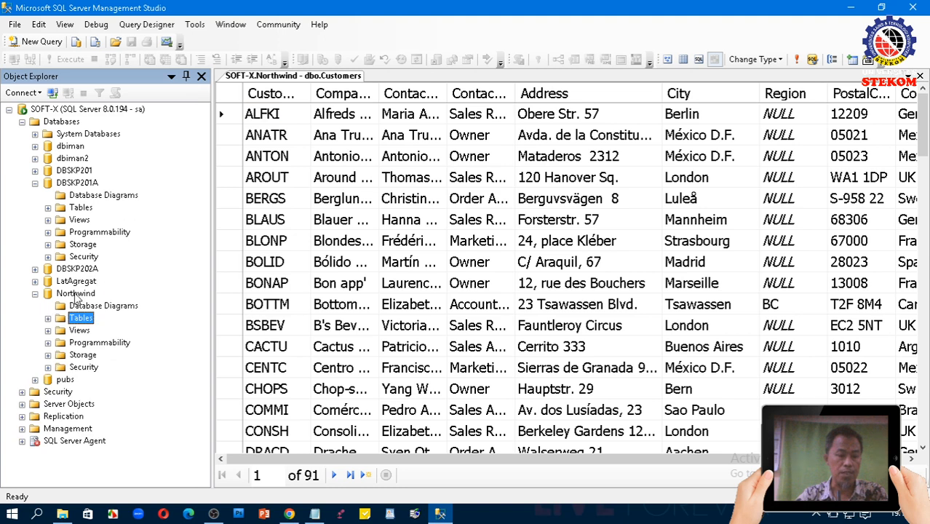
click(47, 318)
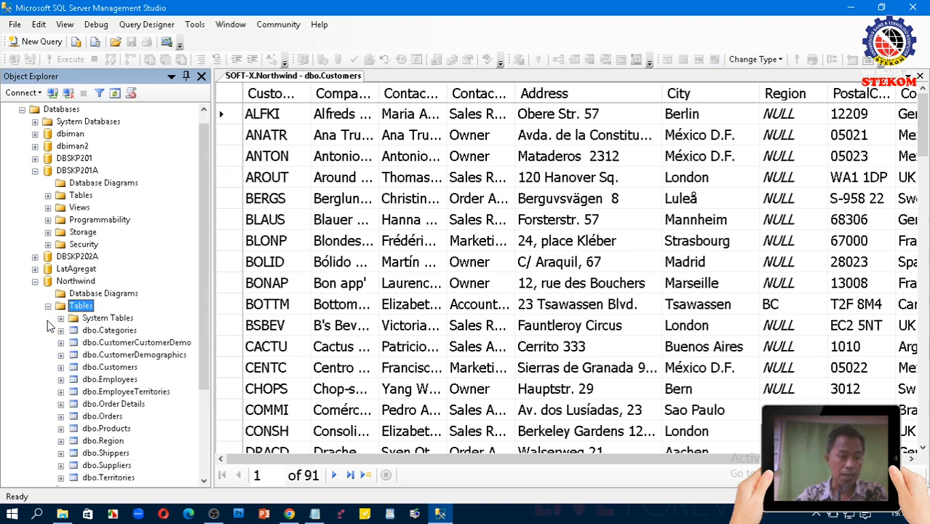
click(116, 367)
scroll(438, 309, down, 1)
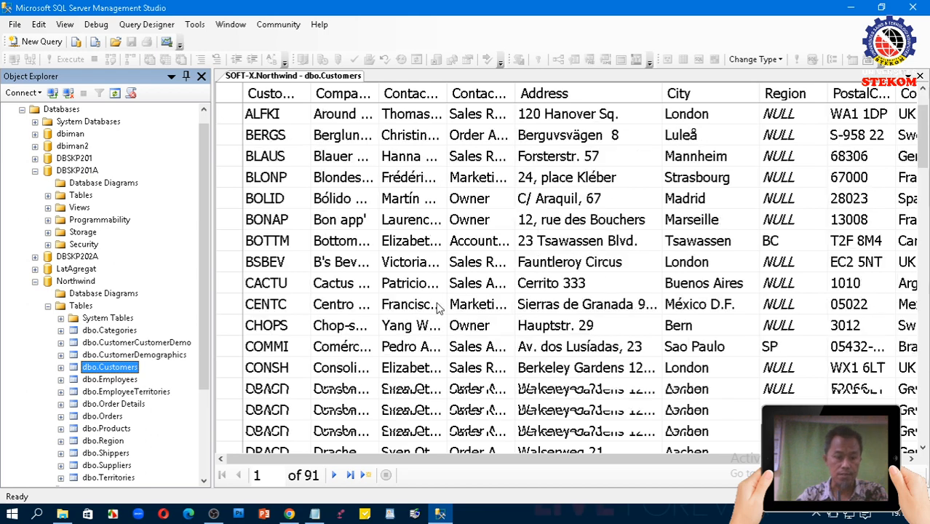
scroll(438, 309, down, 3)
scroll(416, 294, up, 3)
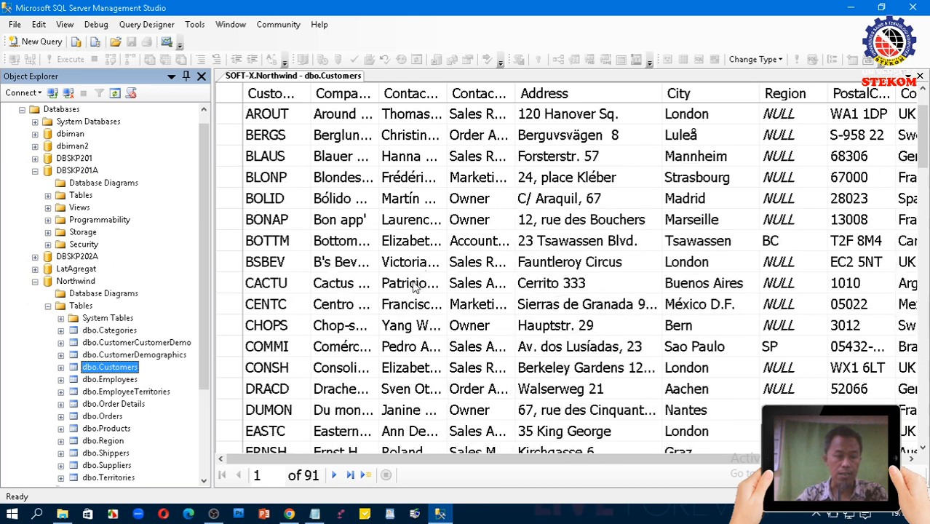
scroll(416, 286, up, 1)
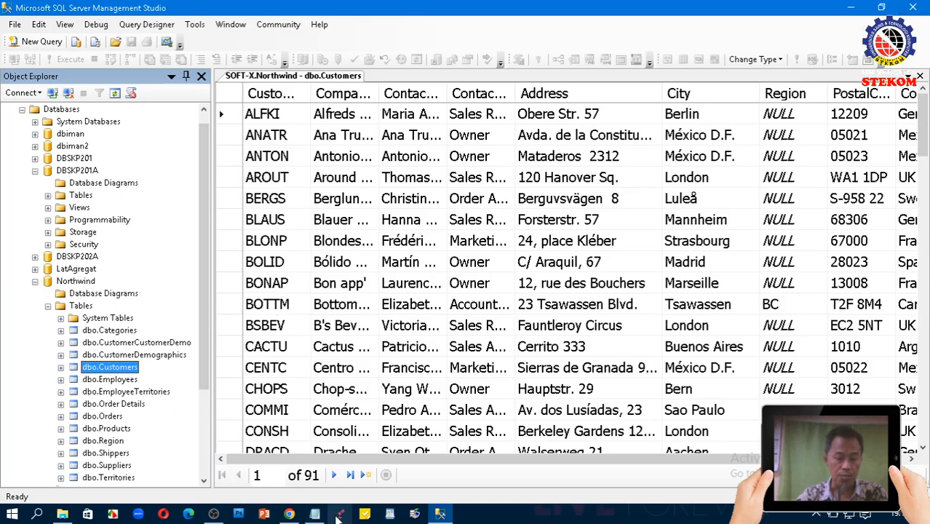
- Start the data export wizard for the Northwind database and bring its window to the front
right_click(117, 372)
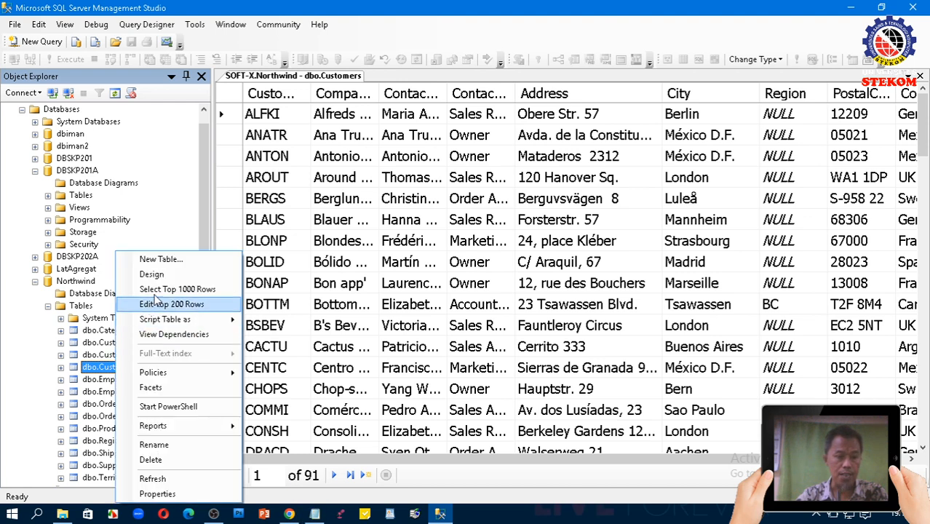
right_click(77, 282)
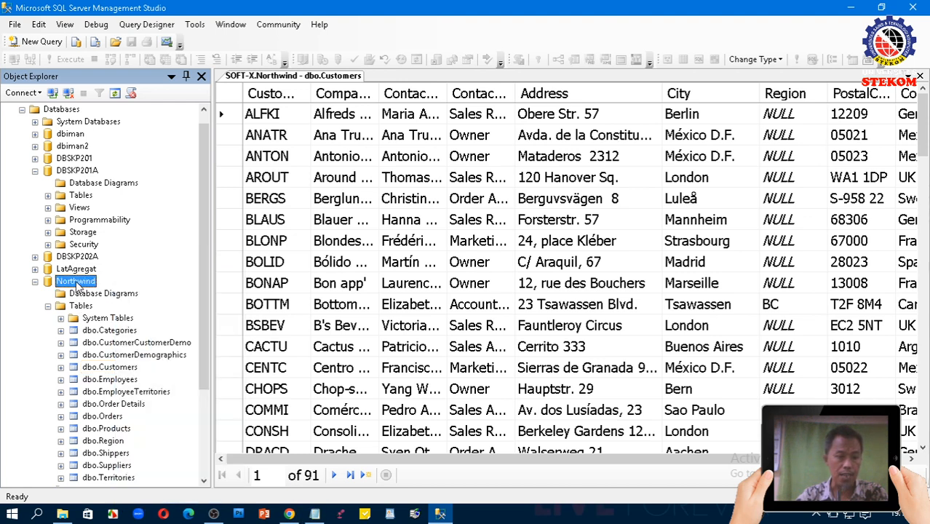
mouse_move(151, 339)
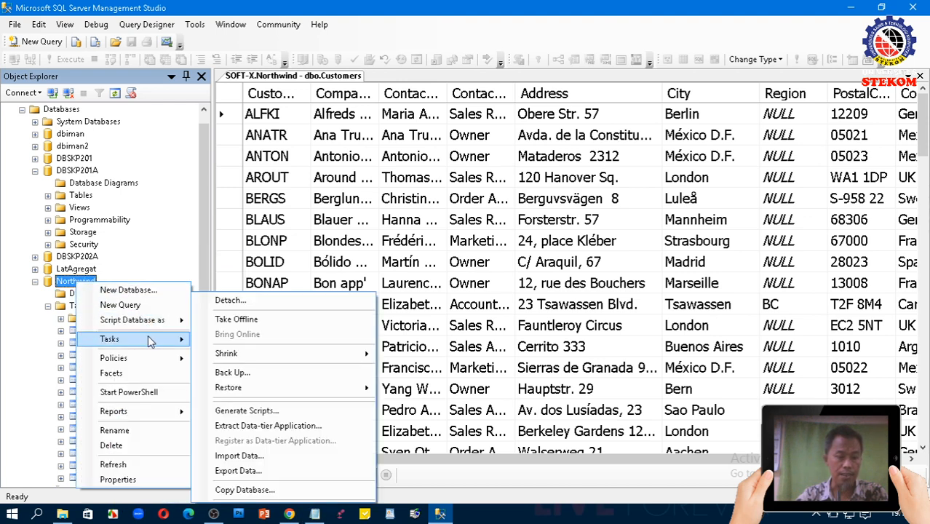
click(241, 471)
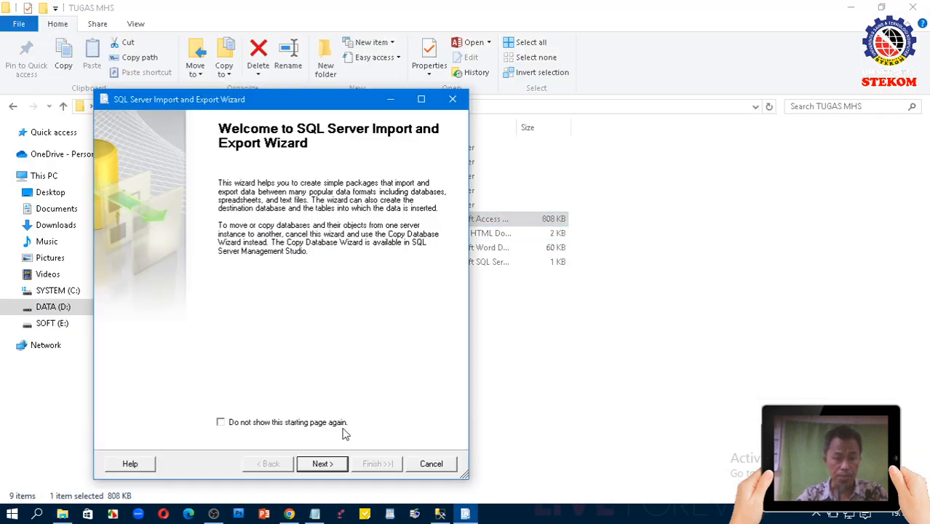
click(438, 512)
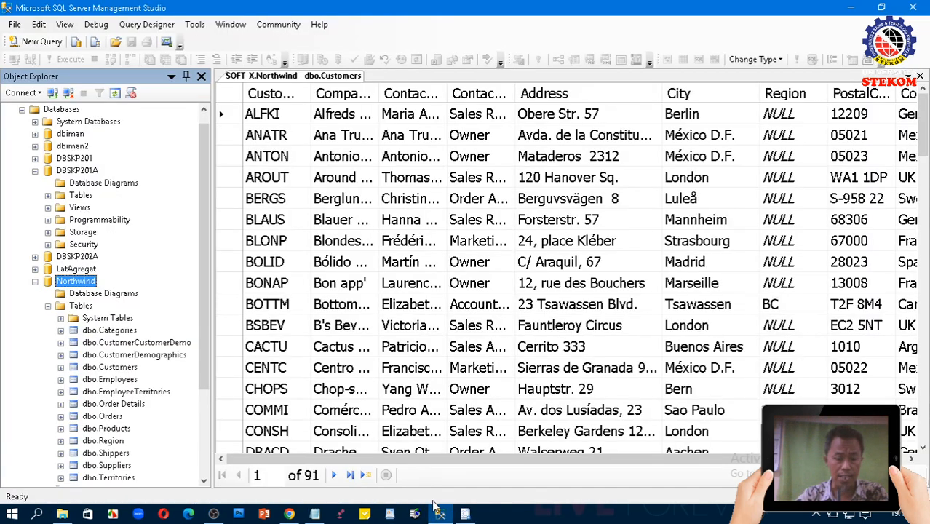
click(463, 513)
- Set the Northwind source on SOFT-X to SQL Server Authentication with user name sa and the account password, and proceed to the destination
click(322, 466)
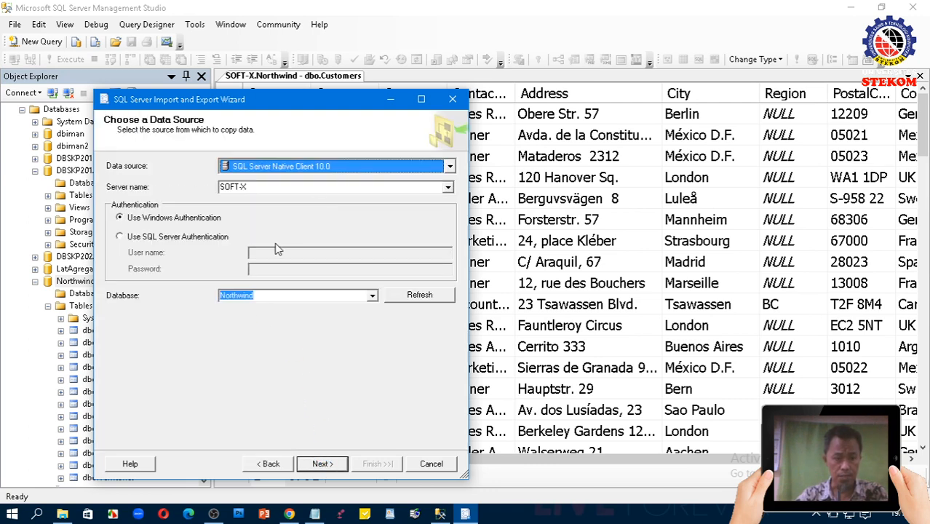
click(176, 236)
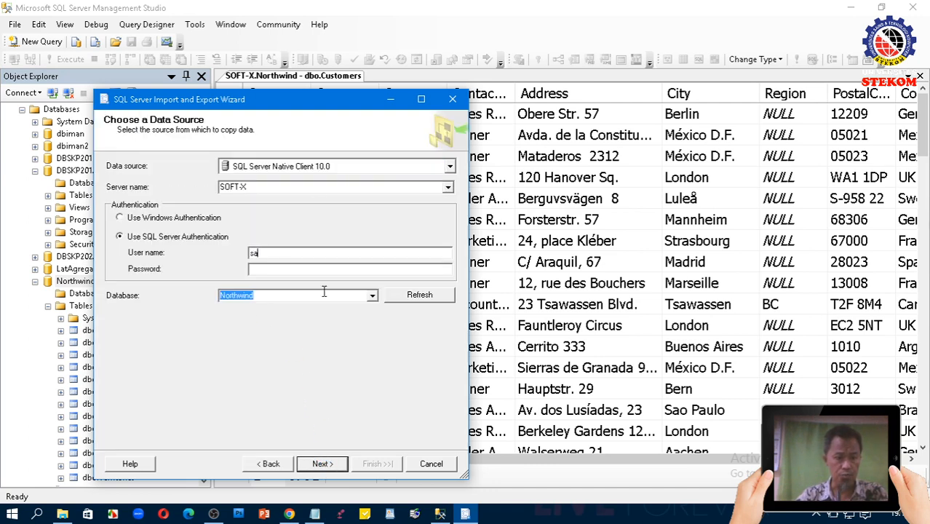
click(323, 464)
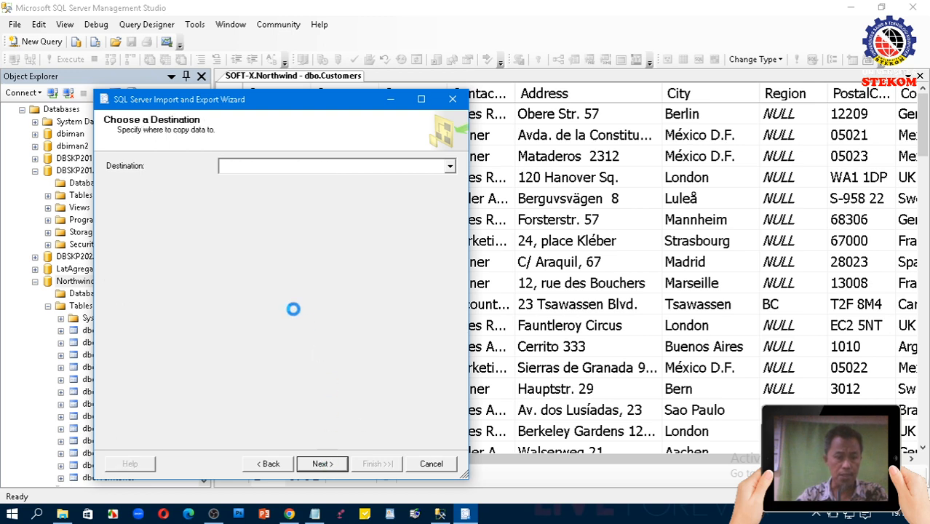
- Set the export destination to the Microsoft Office 12.0 Access Database Engine OLE DB Provider
click(407, 168)
scroll(295, 247, up, 2)
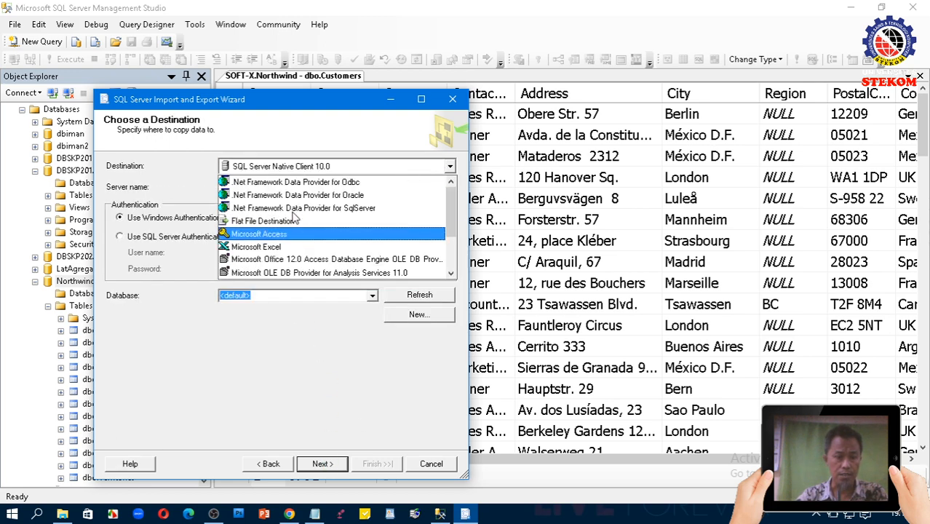
click(297, 257)
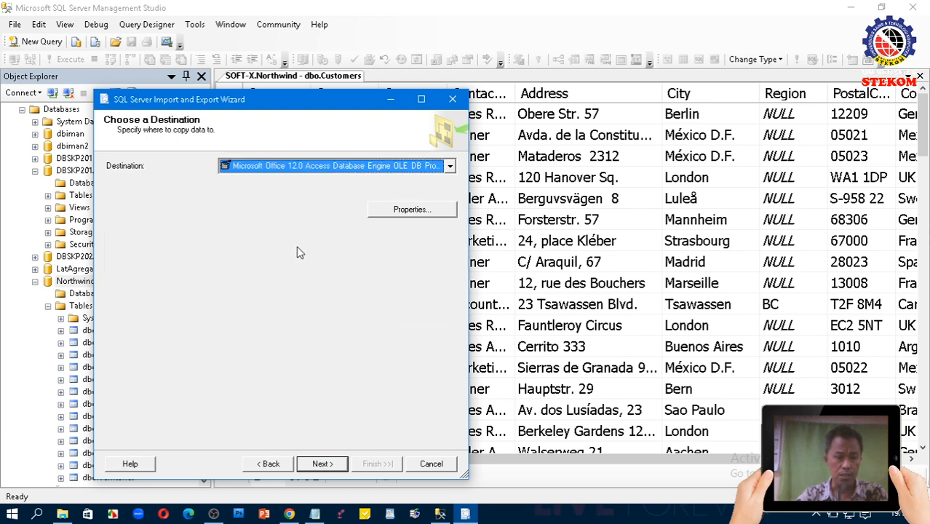
- In the destination's connection properties, enter the folder path D:\TUGAS MHS\ as data source, copied from File Explorer
click(402, 209)
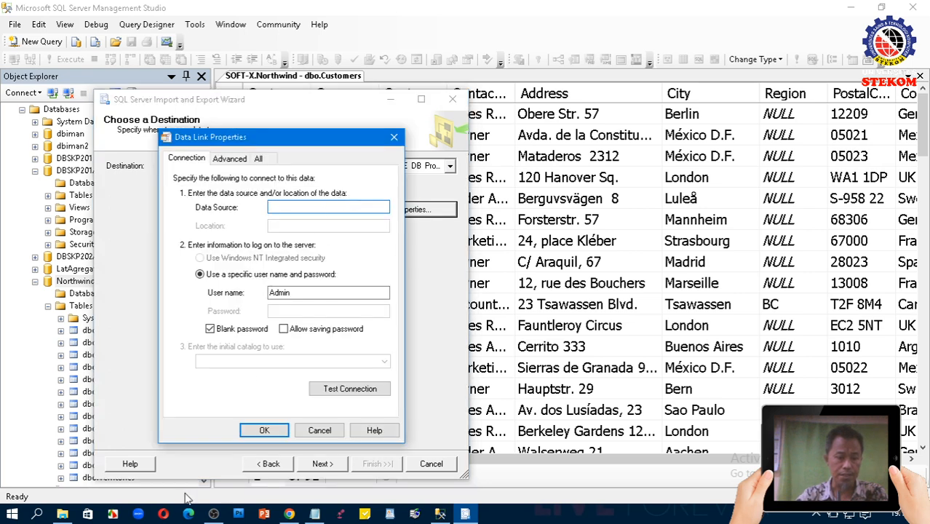
click(62, 514)
click(265, 107)
key(ctrl+c)
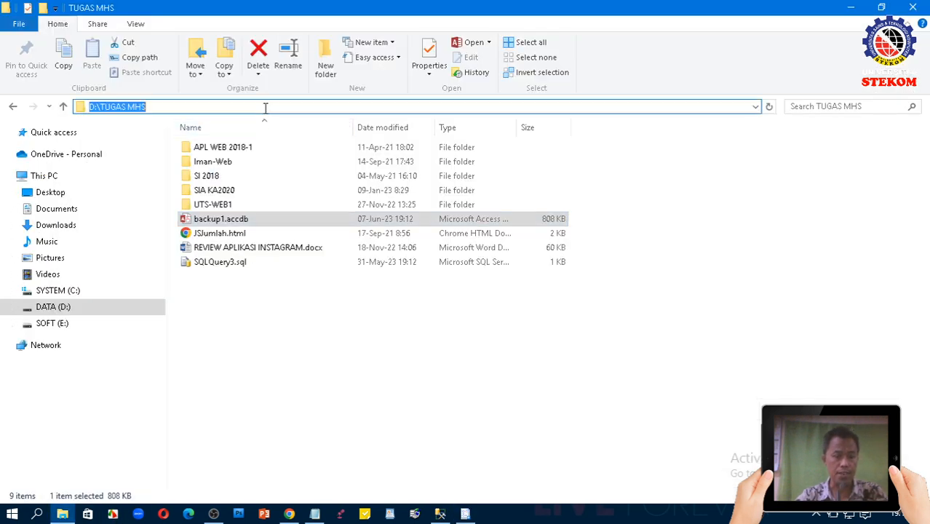
key(alt+Tab)
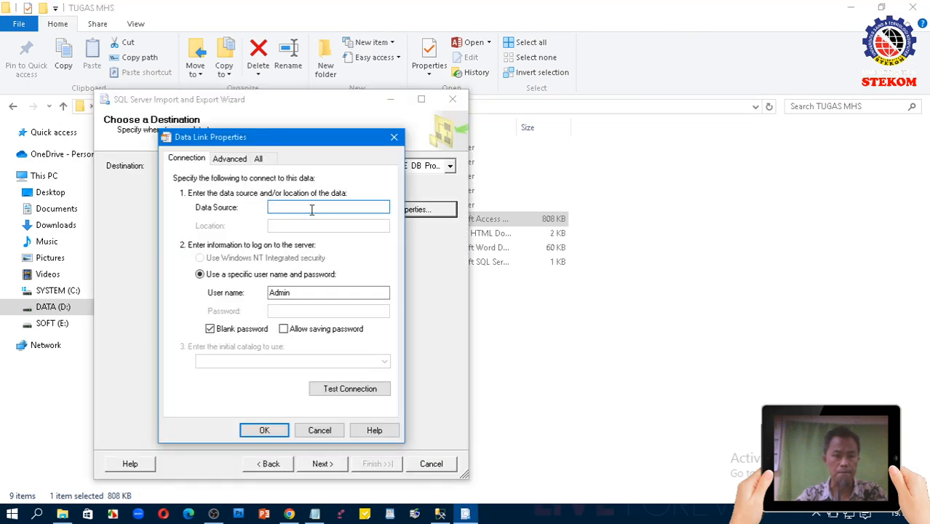
key(ctrl+v)
text(\)
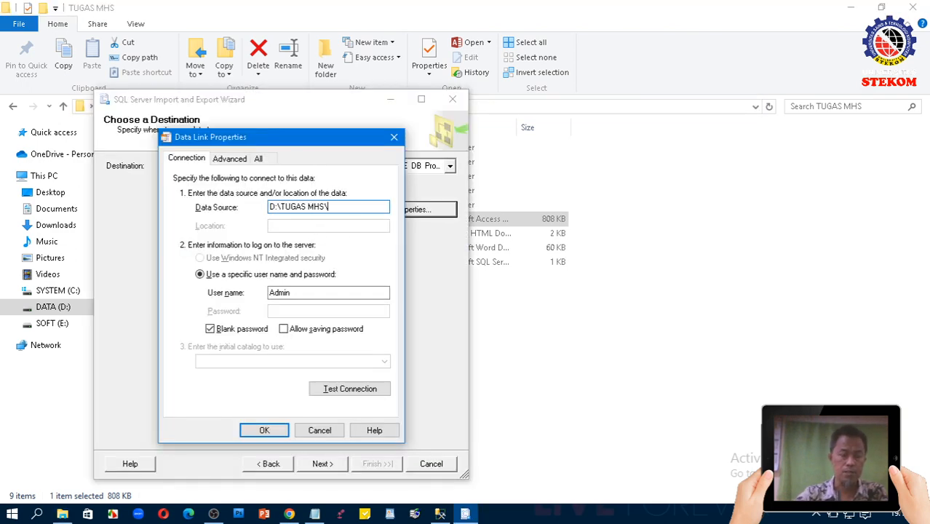
- Append the file name backup1.accdb, copied from its File Explorer entry, to the data source path
key(alt+Tab)
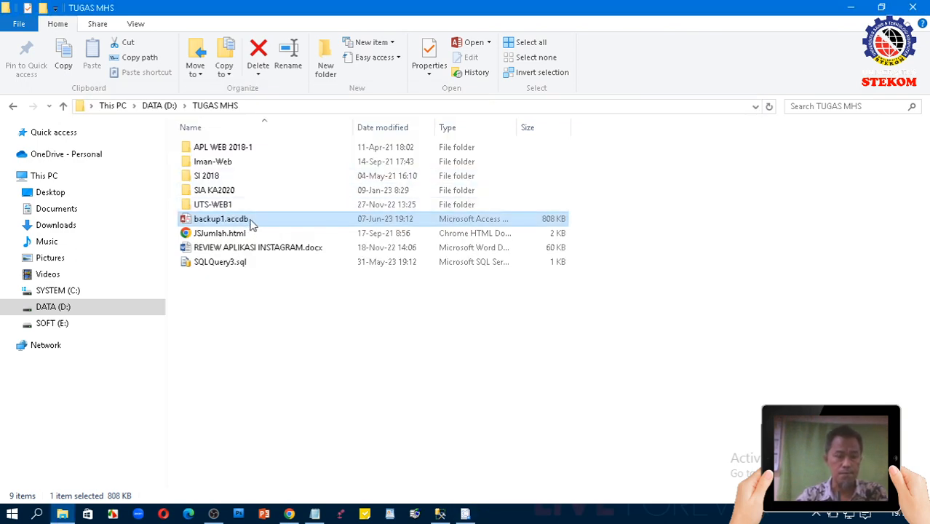
key(F2)
key(ctrl+a)
key(ctrl+c)
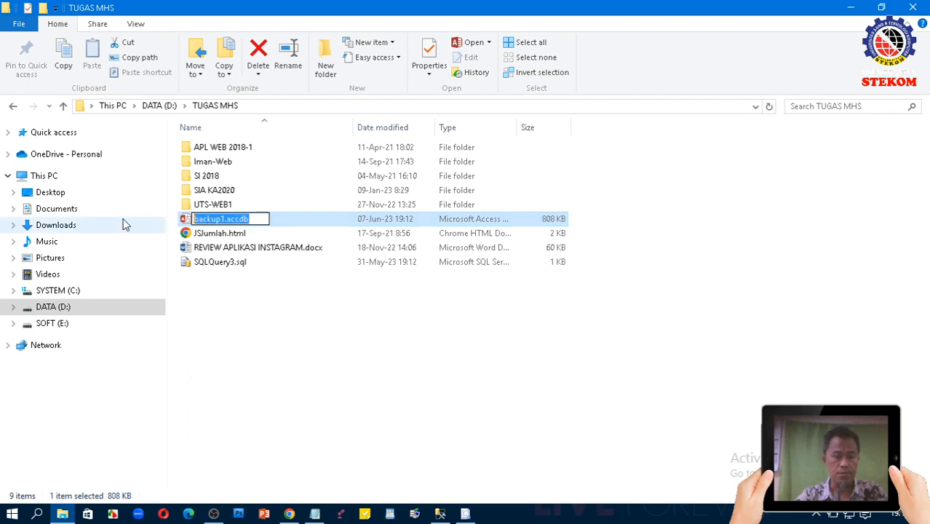
key(alt+Tab)
key(ctrl+v)
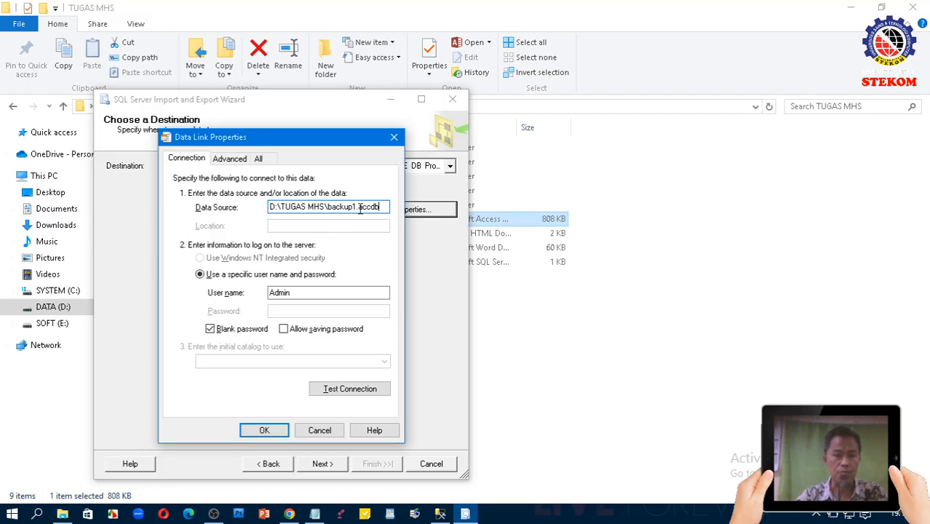
- Test the connection to the Access database and accept the data link properties
click(351, 388)
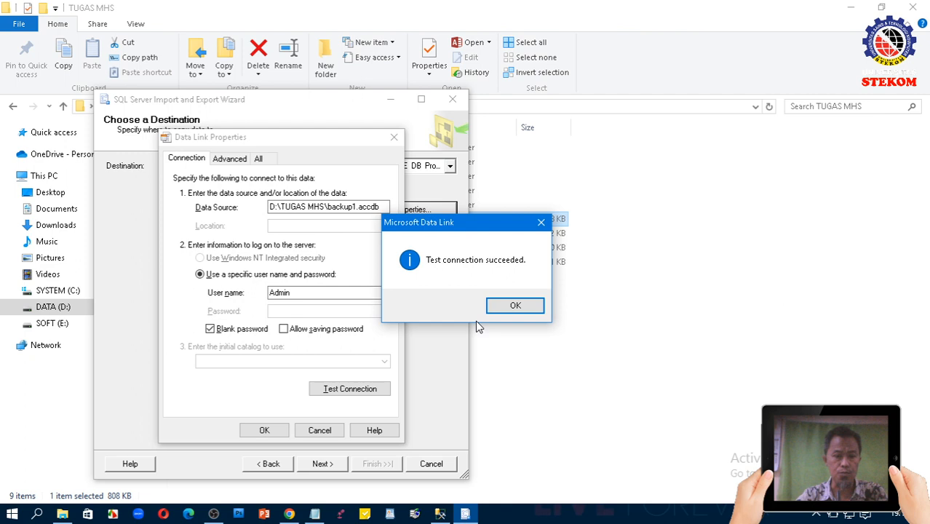
click(513, 306)
click(265, 431)
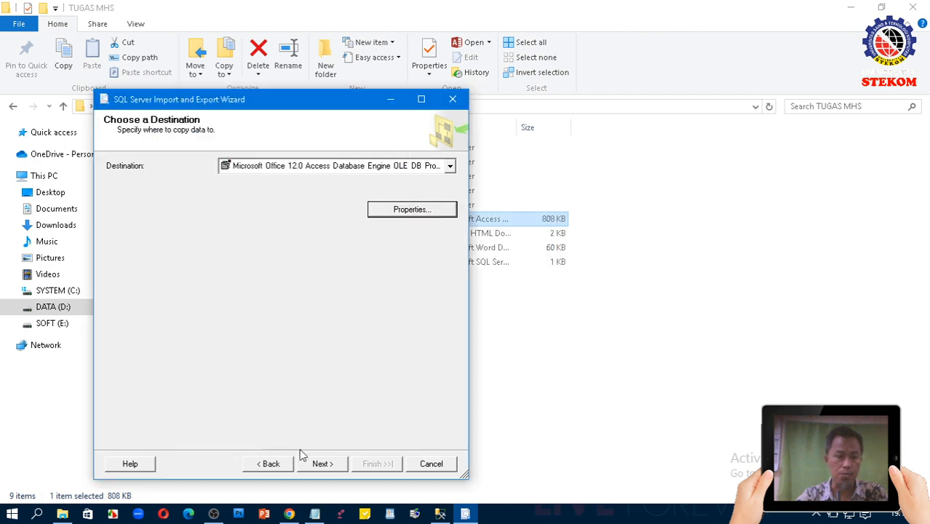
- Choose to write a query for the transfer and submit Select * from customer where city="London" as the SQL statement
click(325, 466)
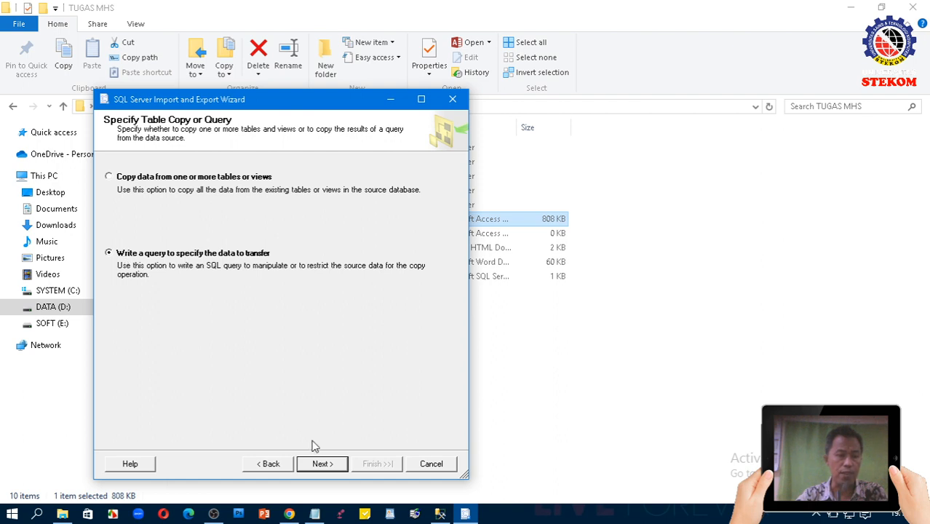
click(321, 465)
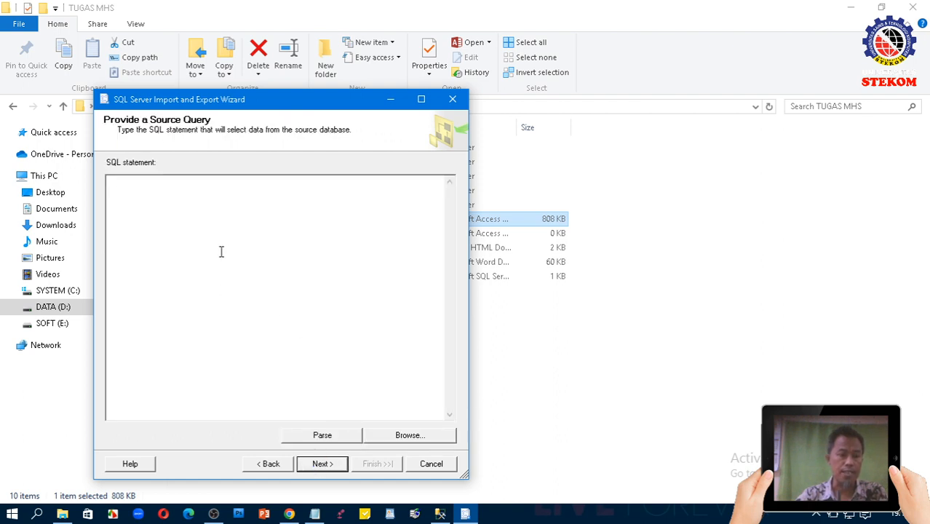
text(S)
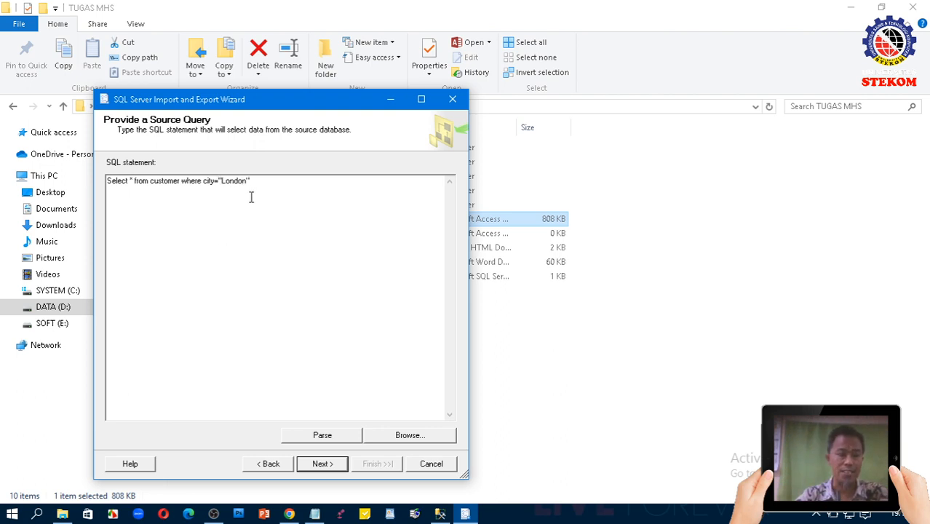
click(323, 464)
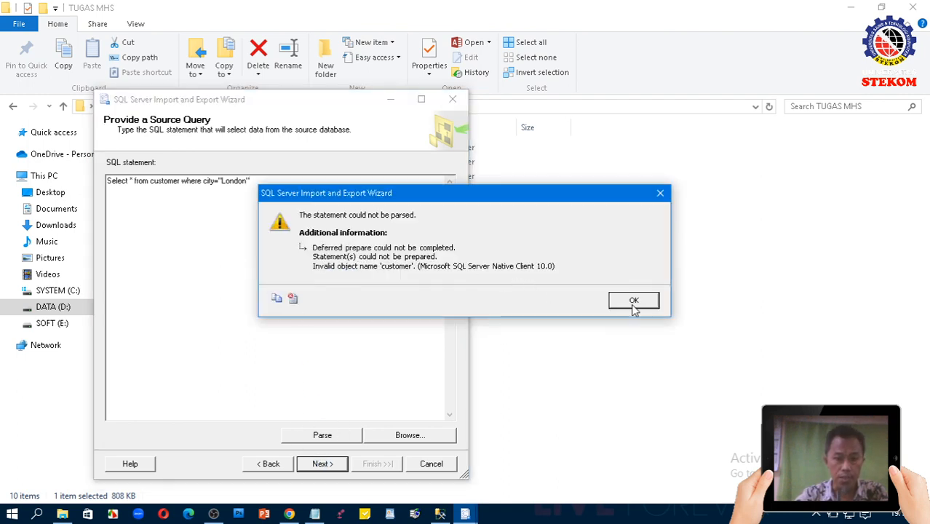
click(636, 306)
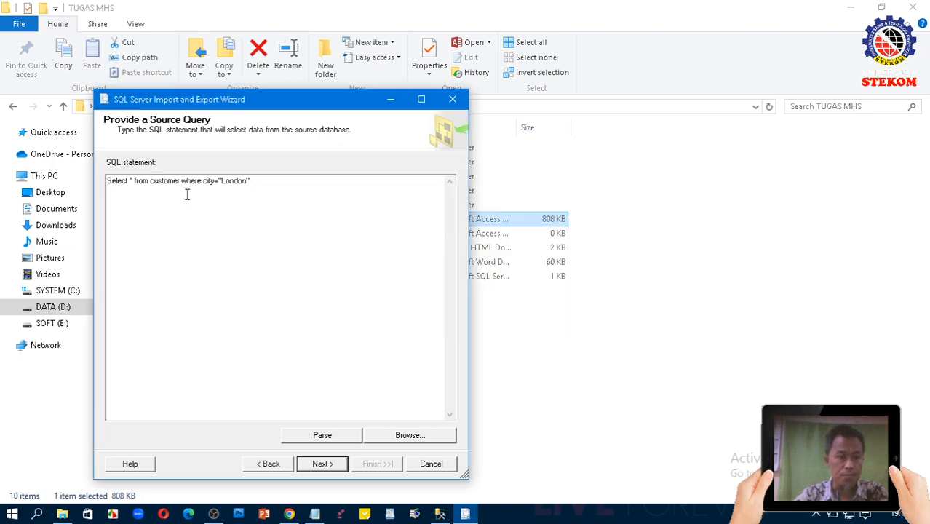
- Change the table name in the query to customers, check it against Northwind's table list, and resubmit the statement
text(s)
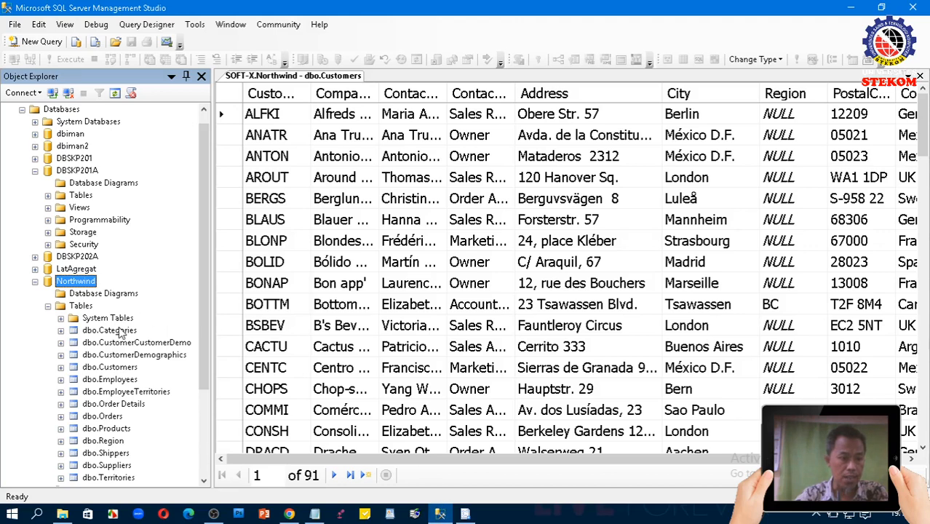
click(122, 367)
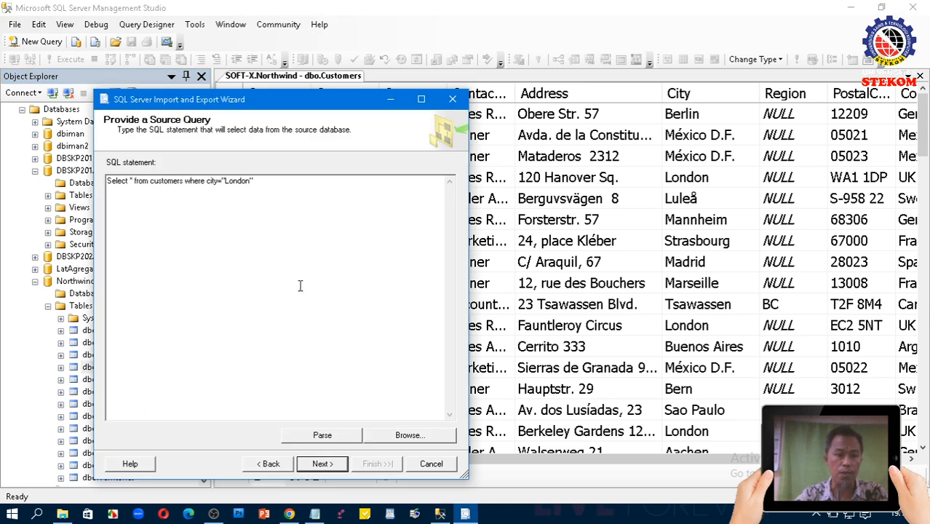
click(320, 464)
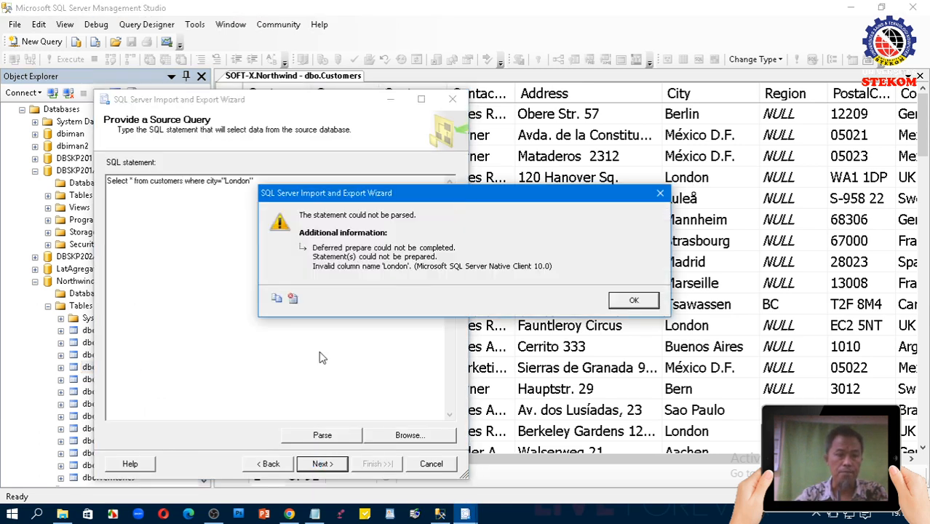
click(633, 301)
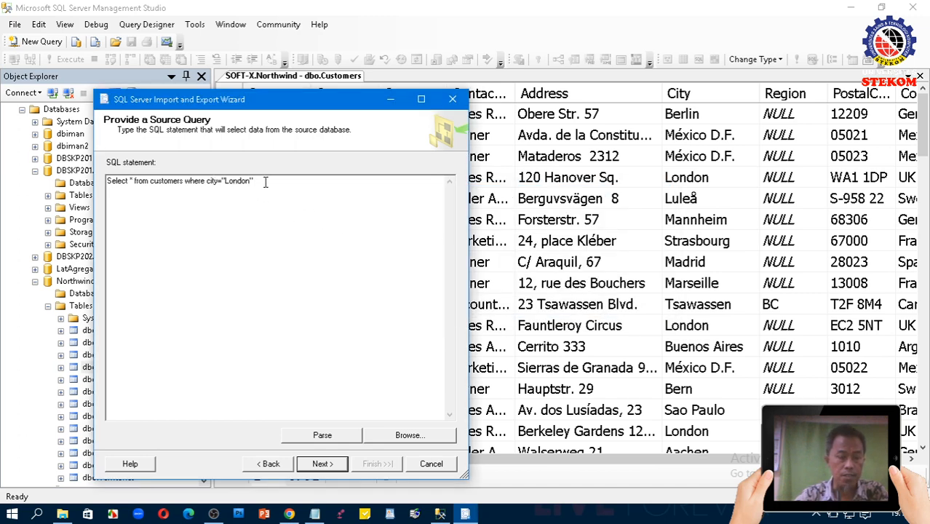
- Replace the equals sign in the query's city condition with like and submit the statement again
click(219, 181)
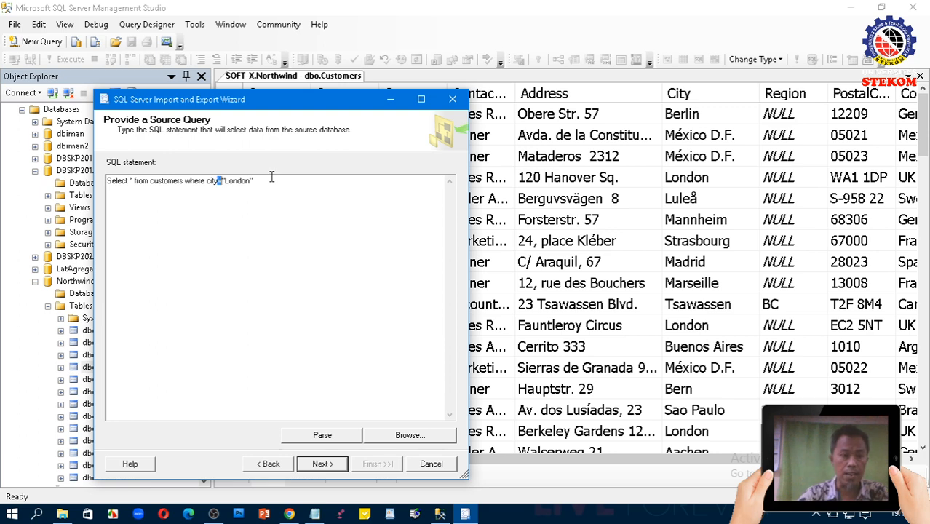
key(BackSpace)
text(like)
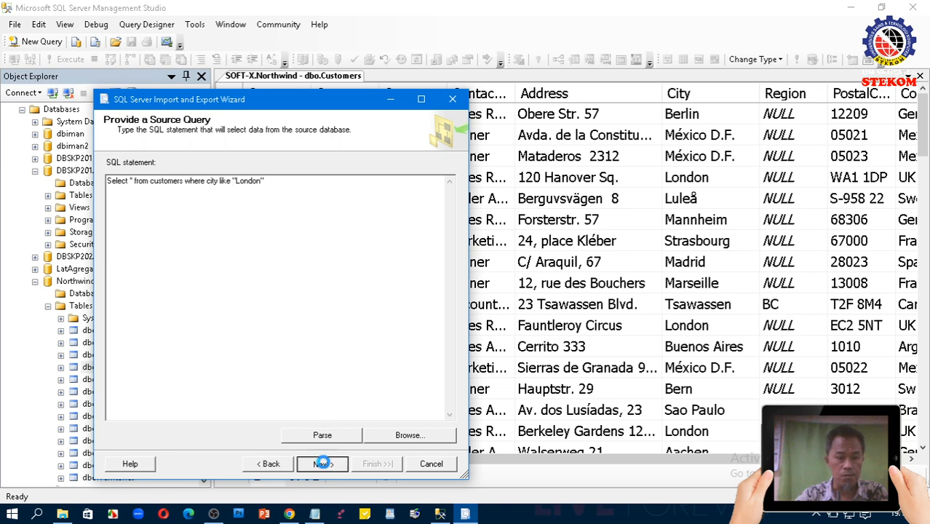
click(324, 464)
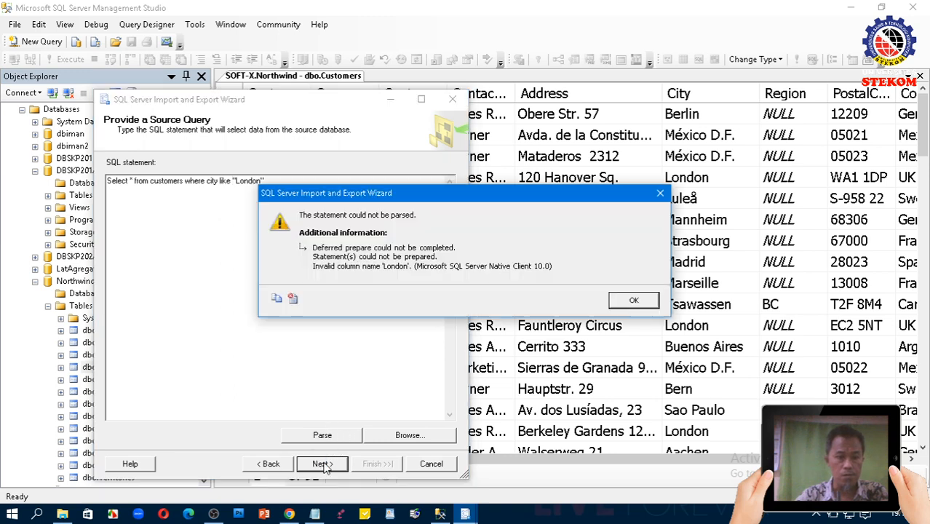
click(645, 303)
- Replace the double quotes around London with single quotes and proceed to the source table selection
drag(232, 180, 236, 181)
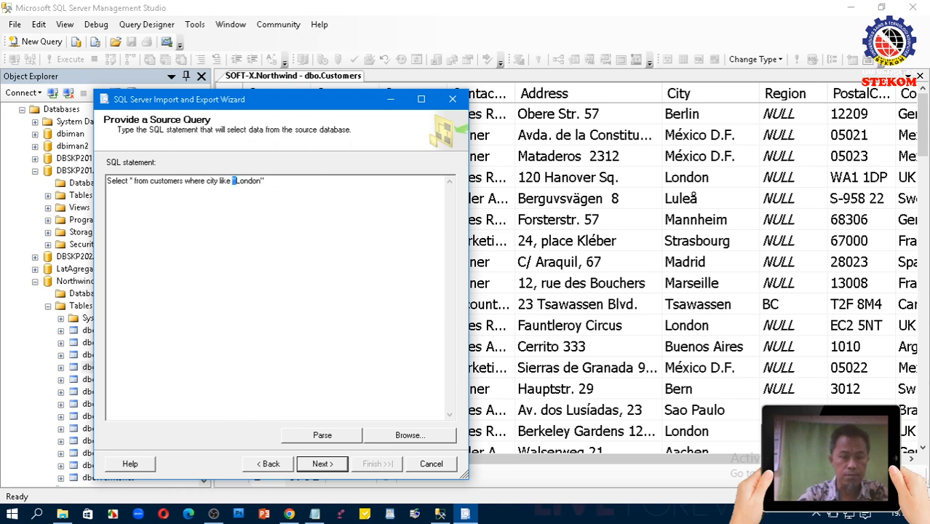
text(')
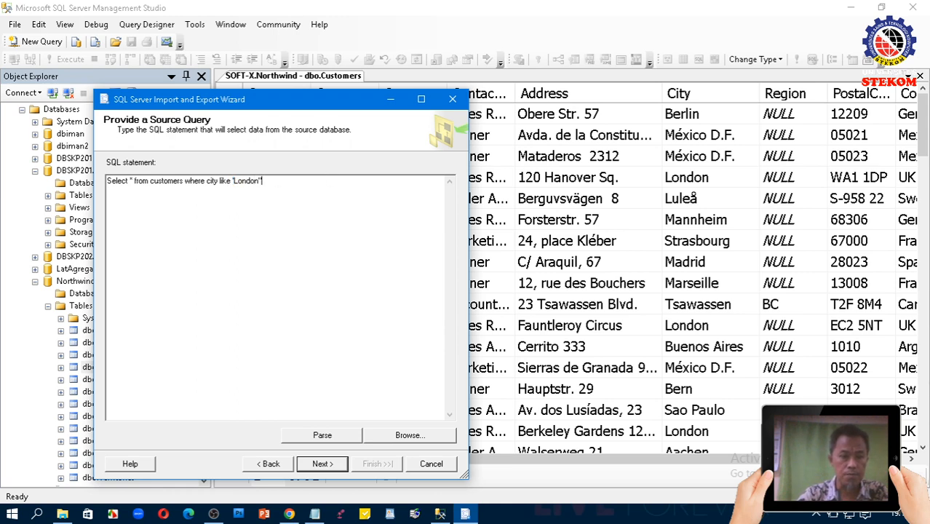
key(BackSpace)
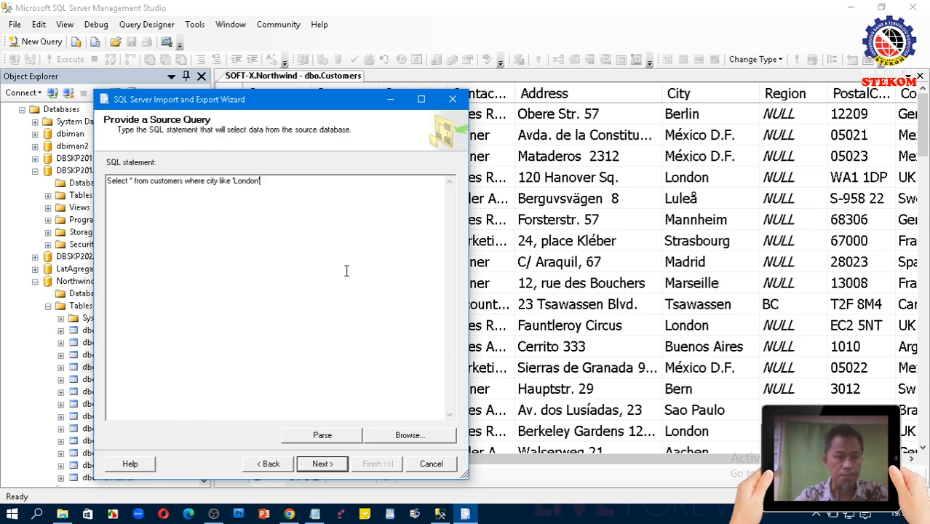
click(321, 464)
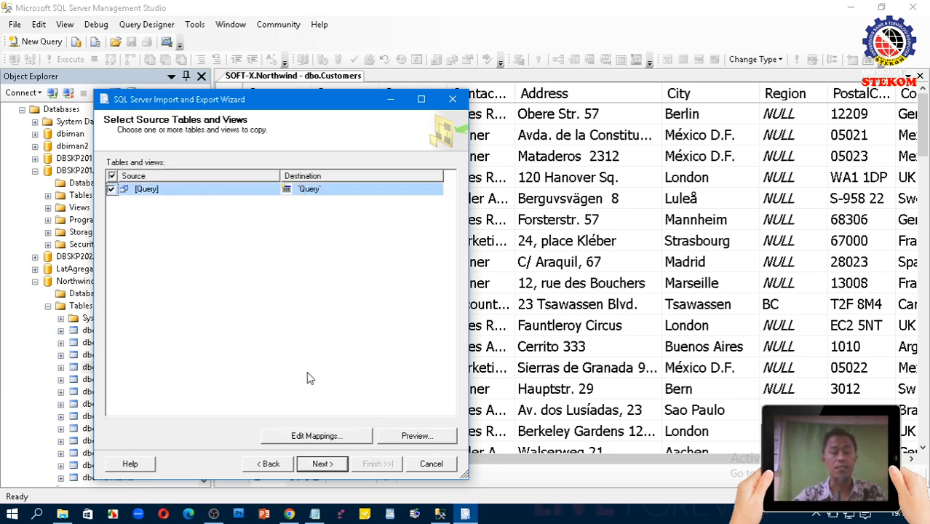
- Preview the rows returned by the London customers query, check its SQL statement, and close the preview
click(405, 436)
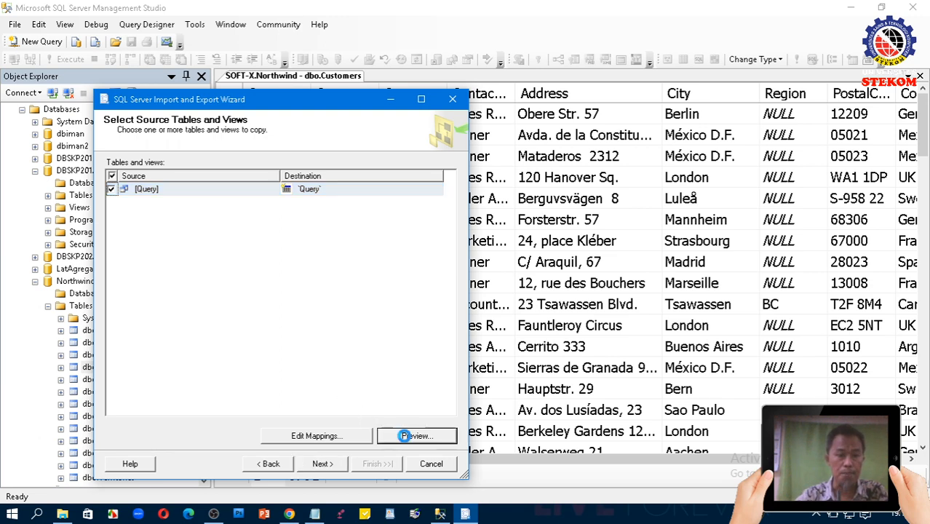
drag(270, 364, 182, 352)
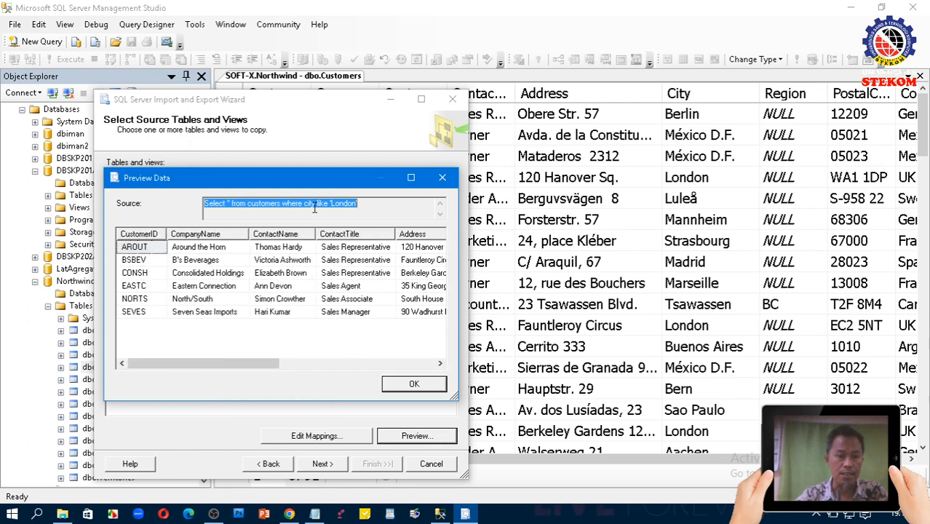
click(367, 203)
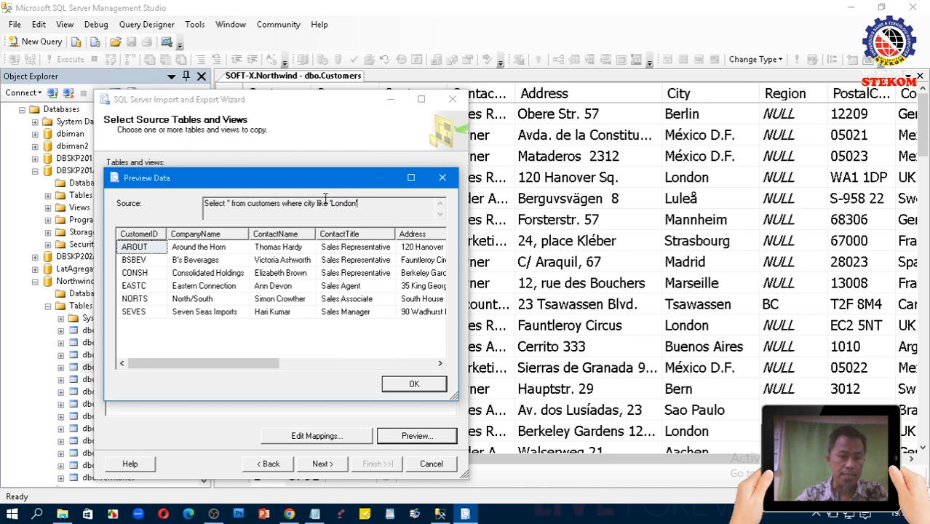
click(407, 387)
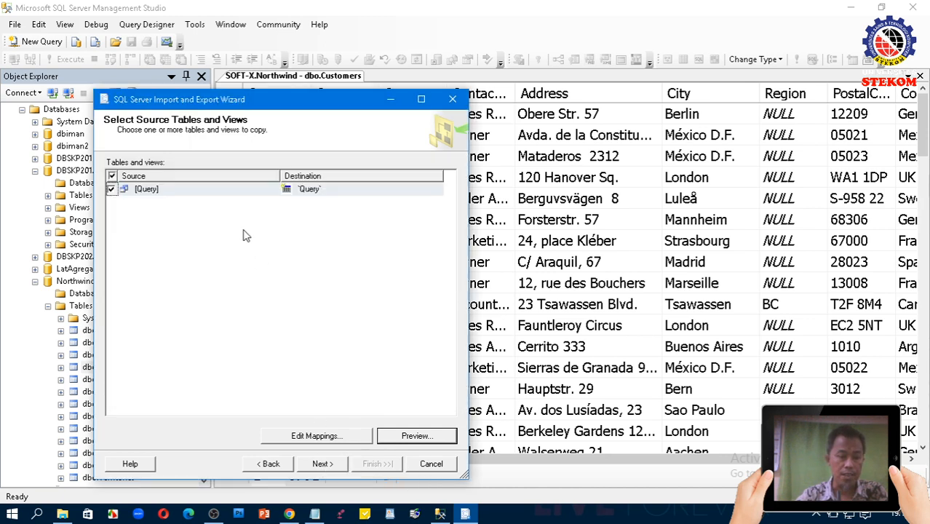
- Accept the data type mapping, run the export package immediately, and close the wizard
click(321, 463)
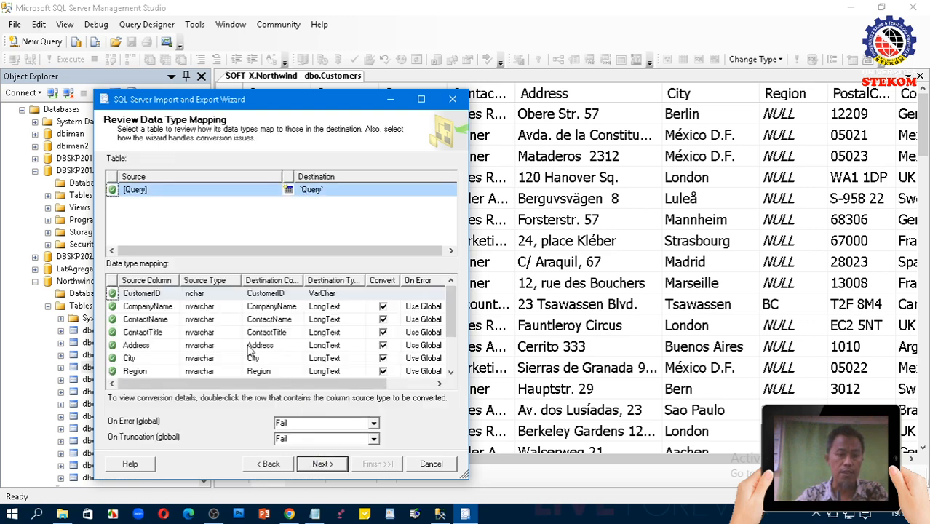
click(323, 465)
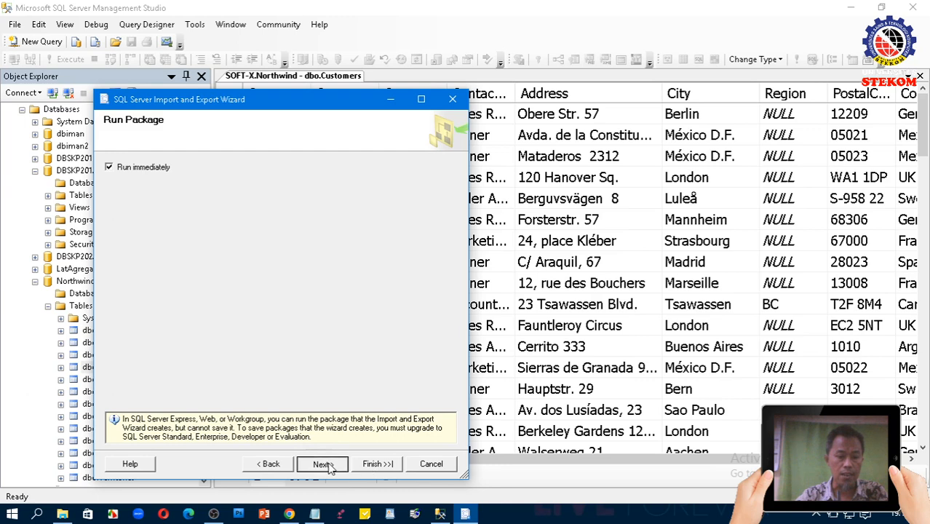
click(329, 466)
click(374, 465)
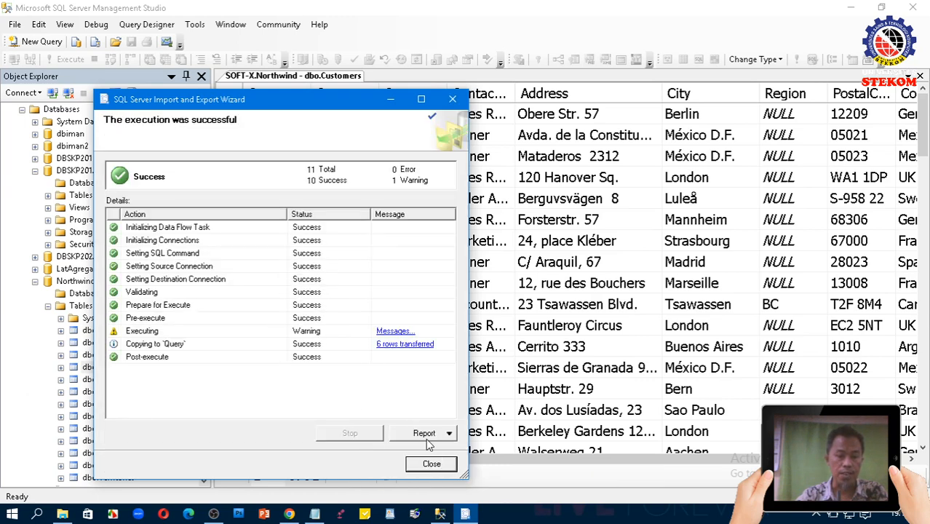
click(431, 466)
- Open backup1.accdb from the TUGAS MHS folder in Access and examine the City column of the exported Query table
click(63, 514)
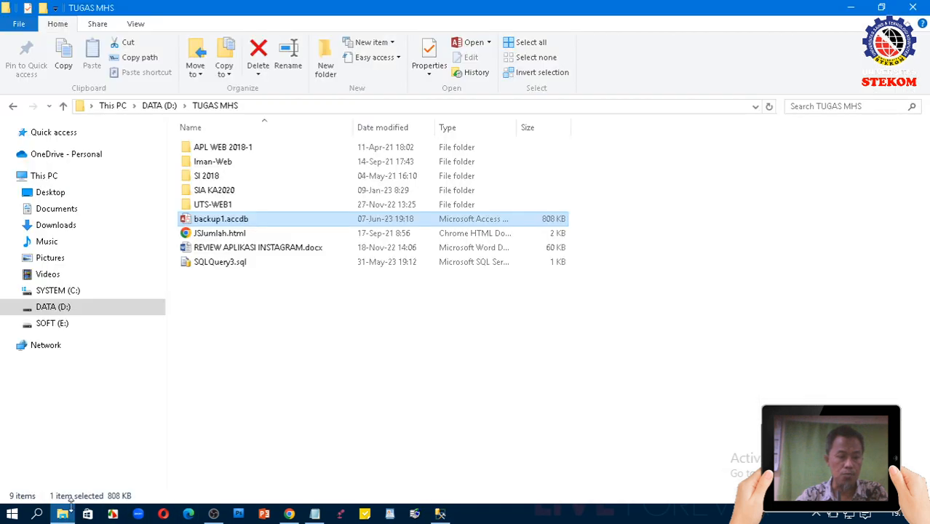
double_click(224, 221)
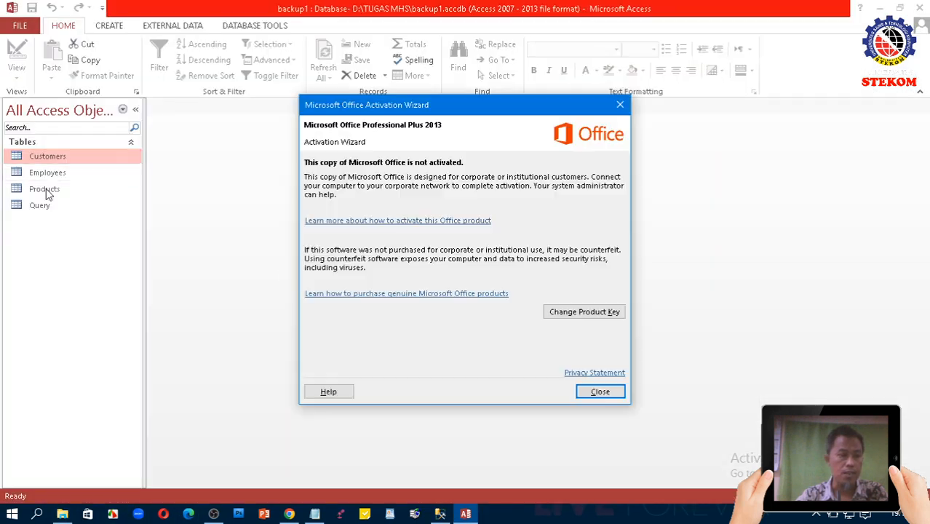
click(599, 391)
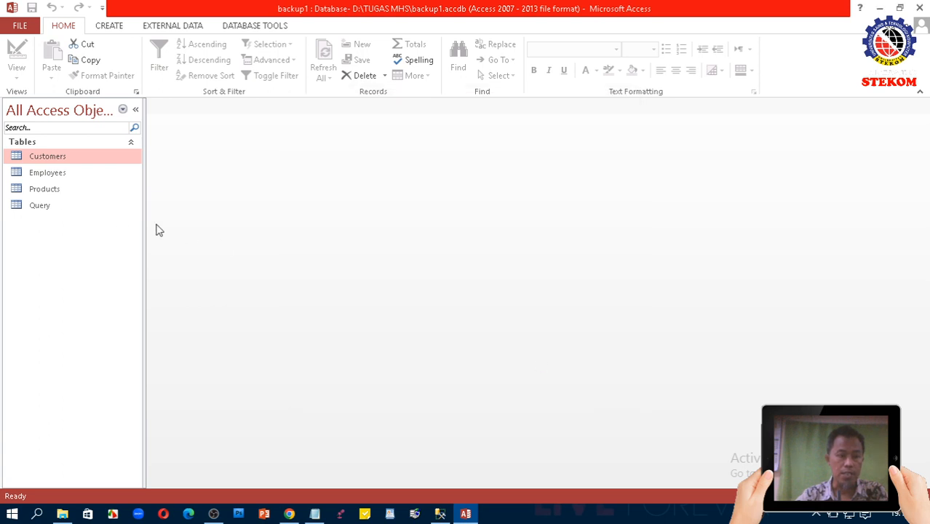
double_click(41, 207)
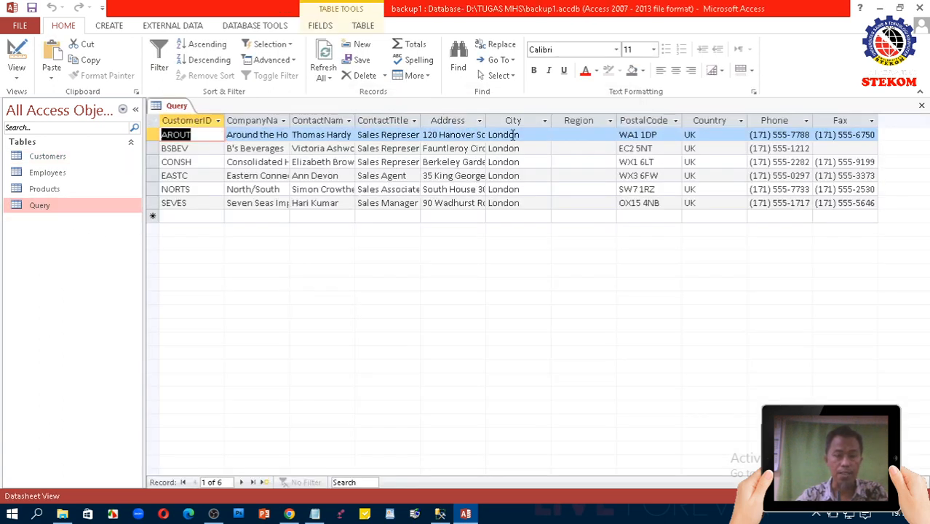
click(534, 121)
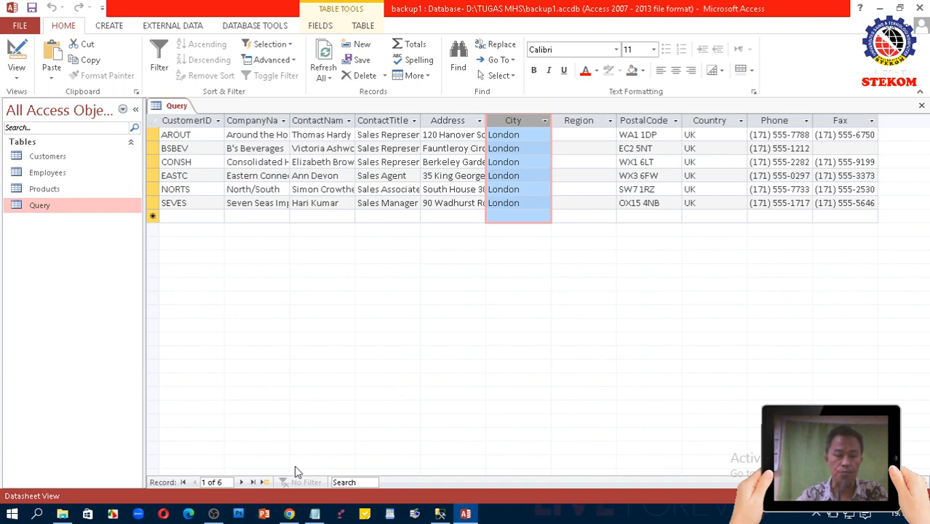
click(214, 514)
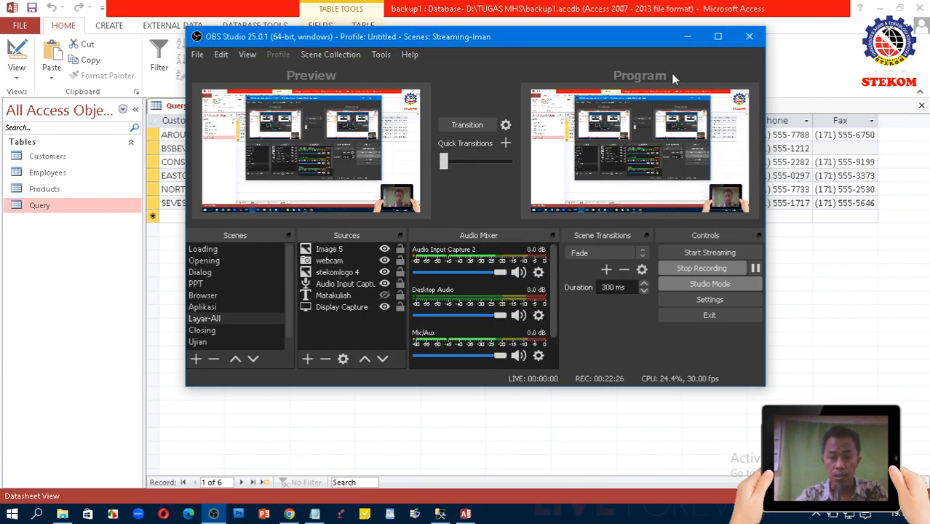
click(688, 36)
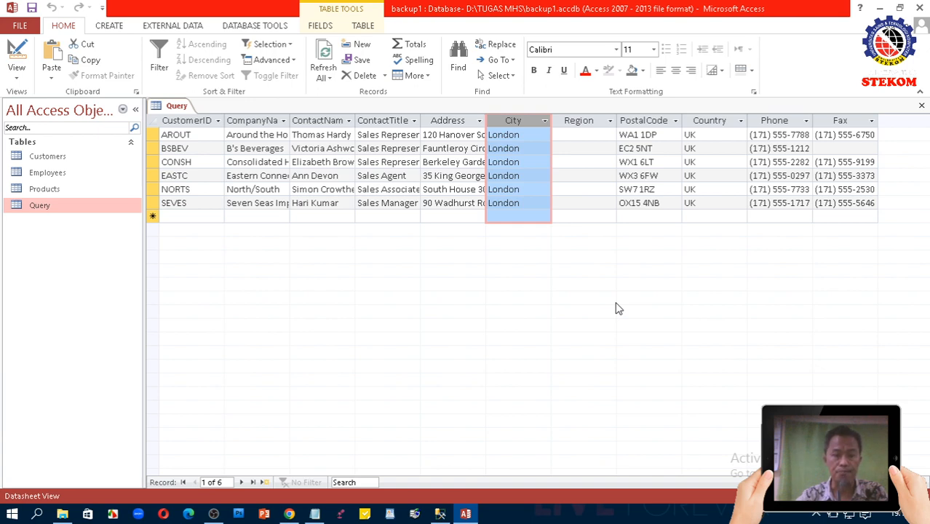
- Close the backup1 database in Access and clear the file selection in the TUGAS MHS folder
click(918, 8)
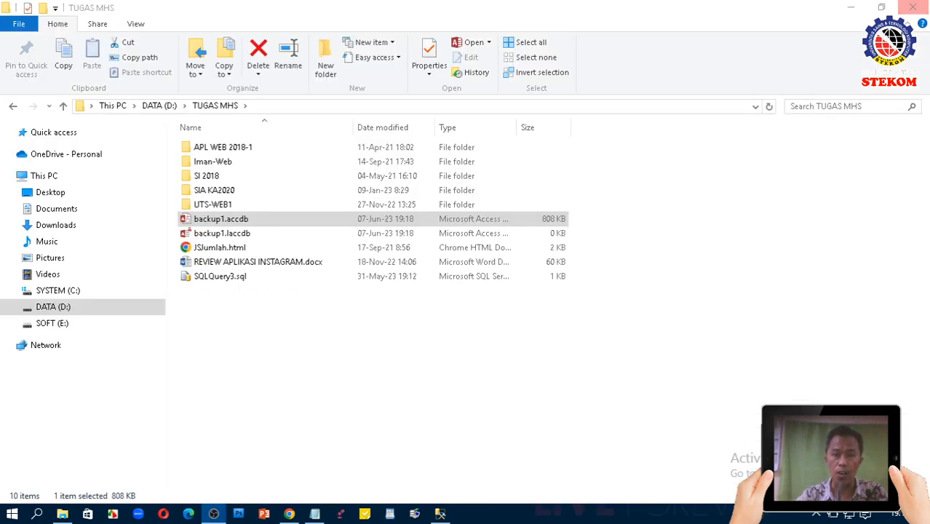
click(498, 397)
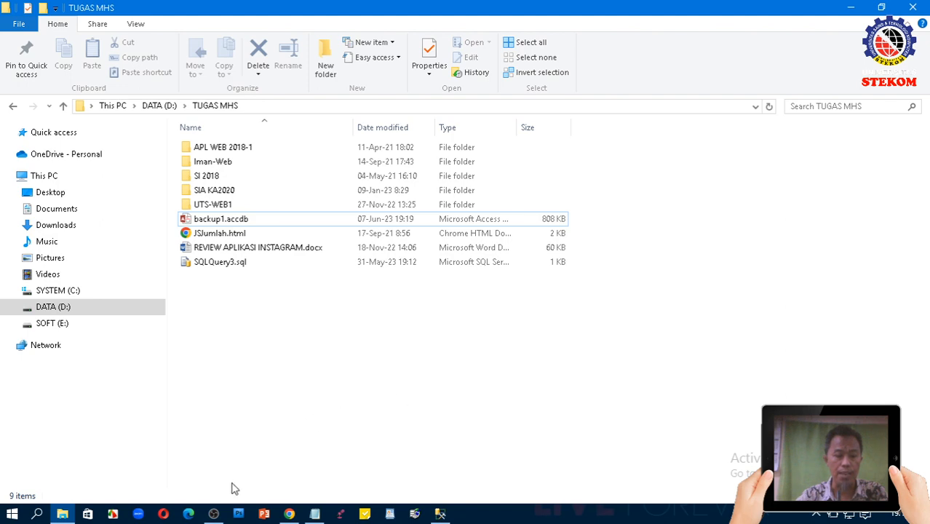
click(214, 515)
click(208, 330)
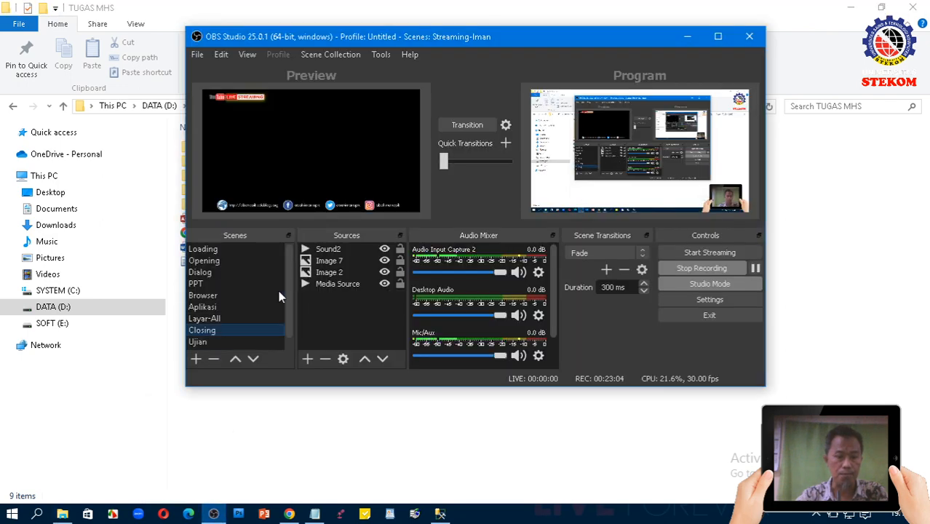
click(467, 125)
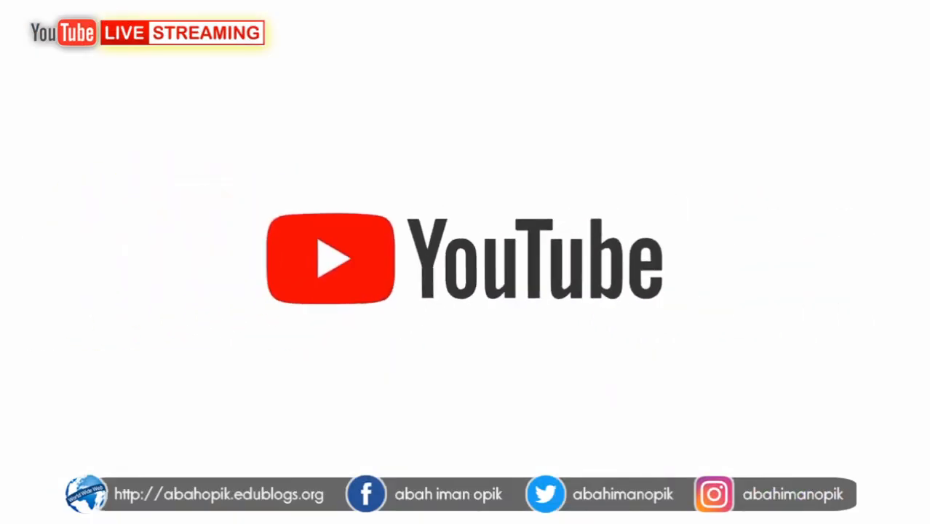